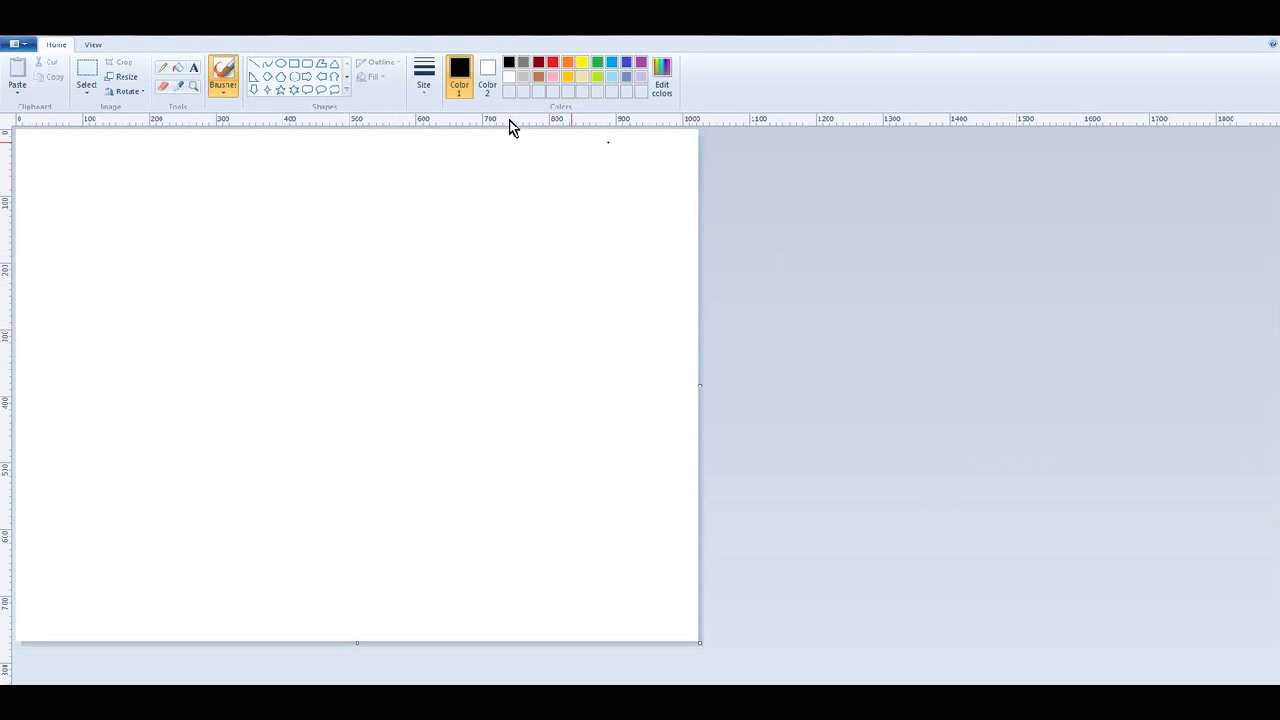
- Open the pale blue cloud picture rainbow_0008 in Paint
{"action": "left_click", "coordinate": [20, 45]}
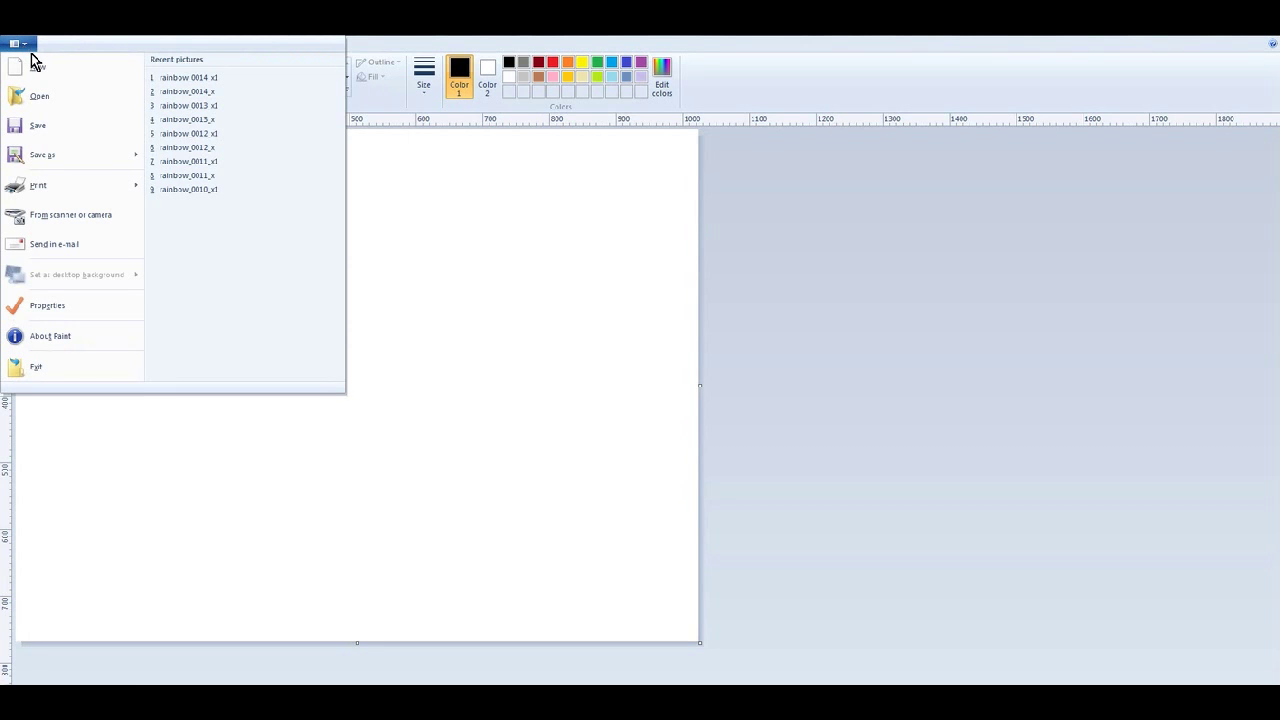
{"action": "left_click", "coordinate": [67, 96]}
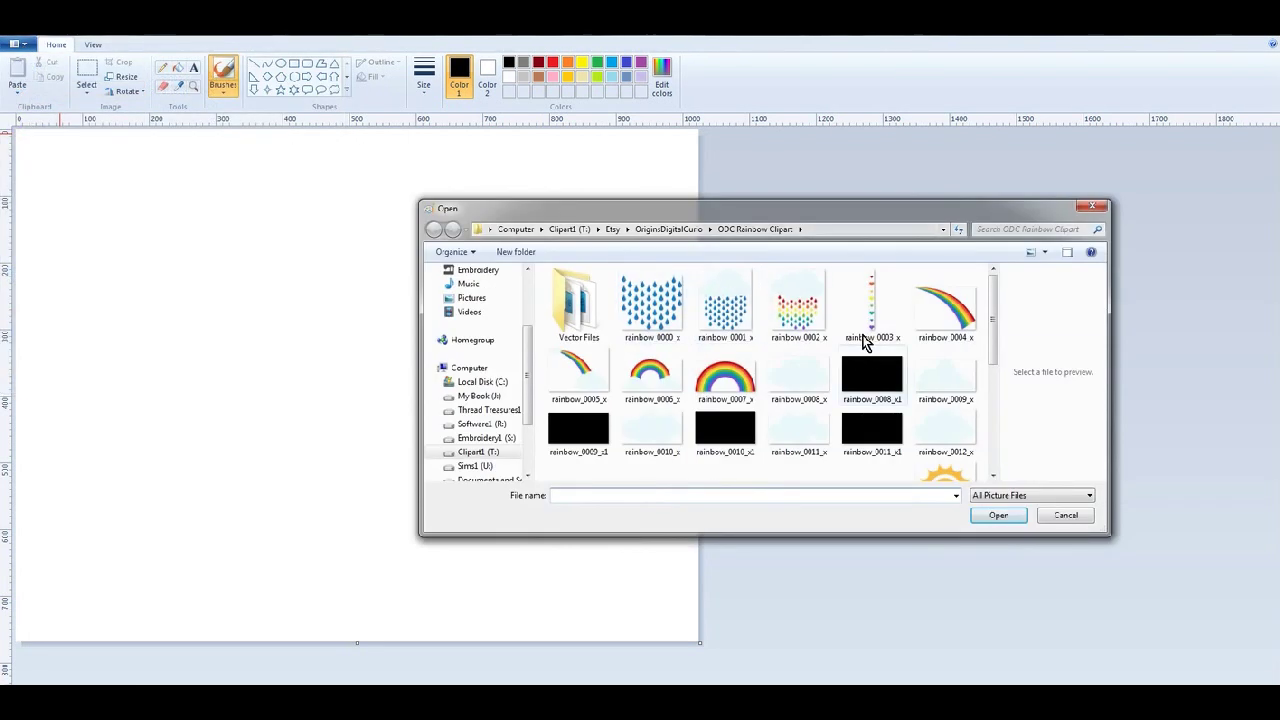
{"action": "left_click", "coordinate": [812, 378]}
{"action": "left_click", "coordinate": [1016, 515]}
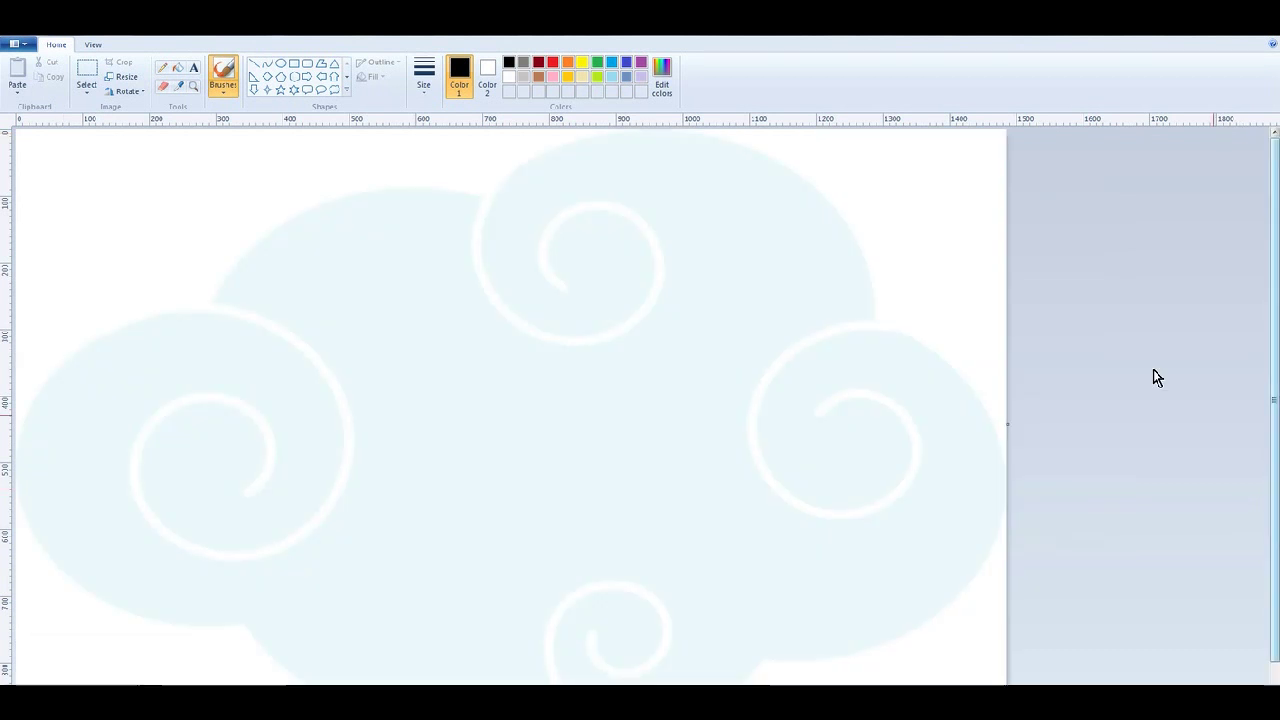
- Save a JPEG copy of the picture, accepting the transparency-loss warning
{"action": "left_click", "coordinate": [16, 44]}
{"action": "mouse_move", "coordinate": [58, 155]}
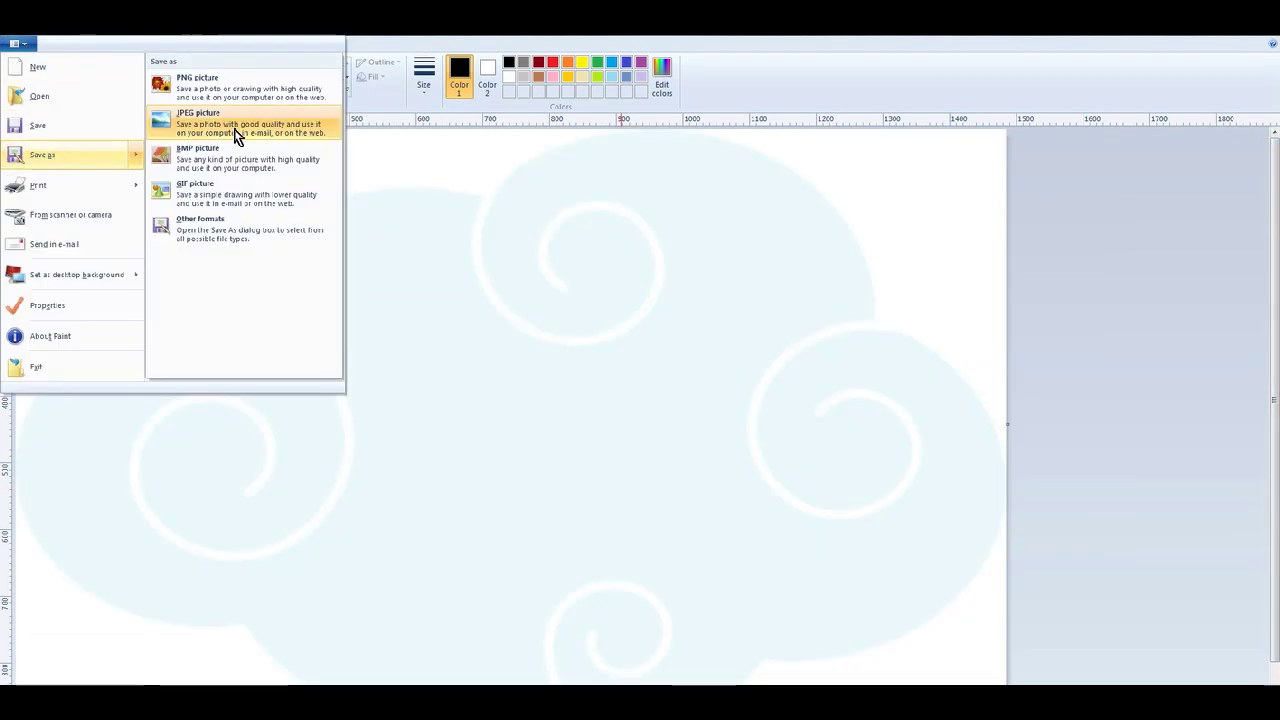
{"action": "left_click", "coordinate": [242, 132]}
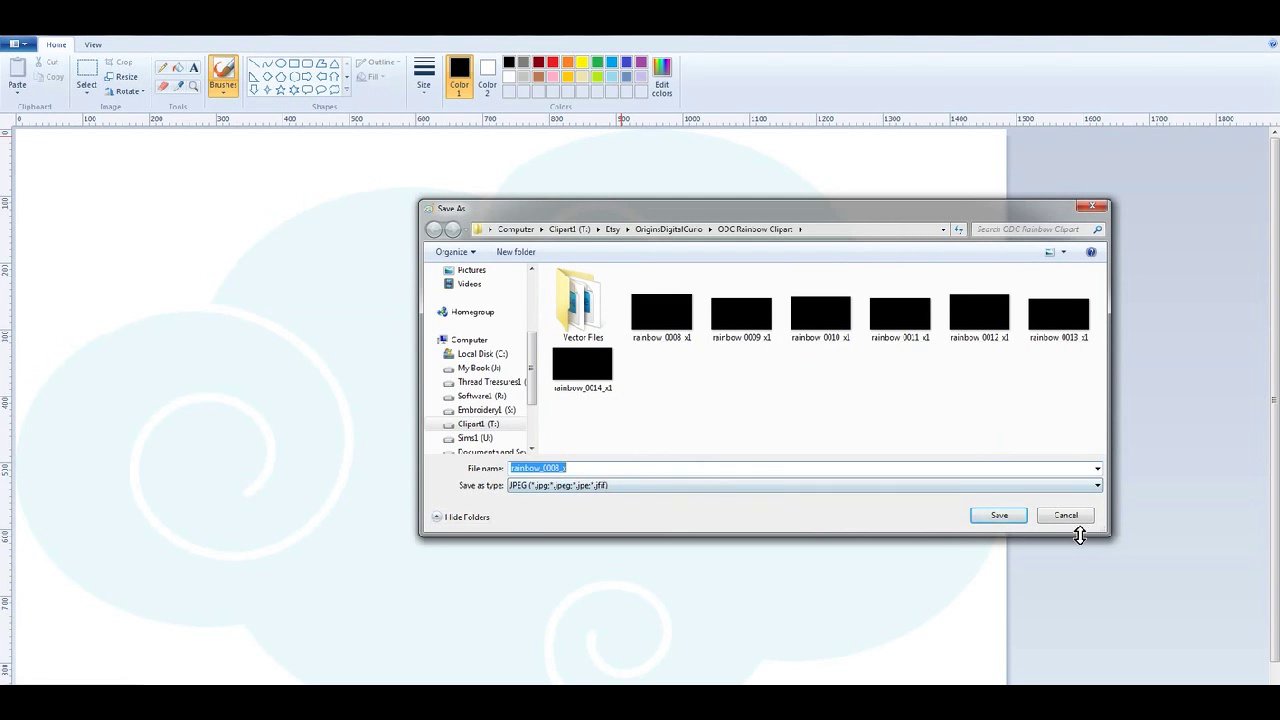
{"action": "left_click", "coordinate": [1014, 518]}
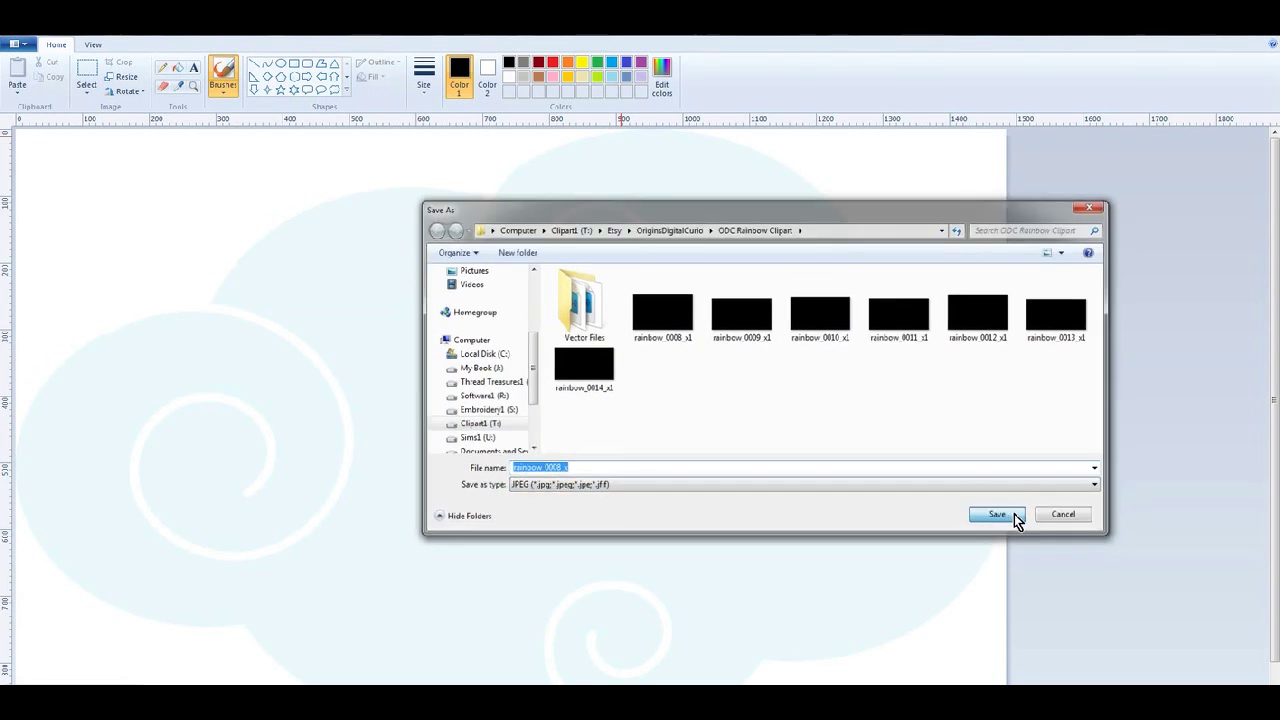
{"action": "left_click", "coordinate": [707, 405]}
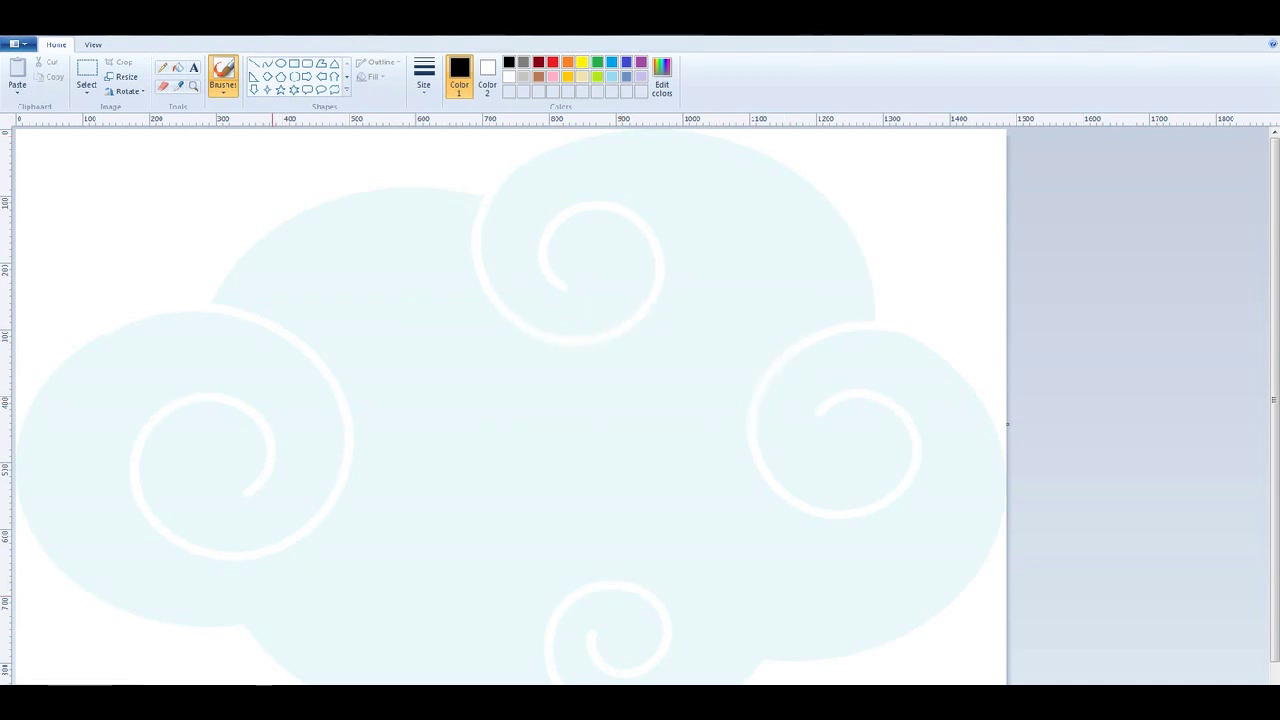
- Reopen the rainbow_0008_x cloud picture in Paint
{"action": "left_click", "coordinate": [15, 43]}
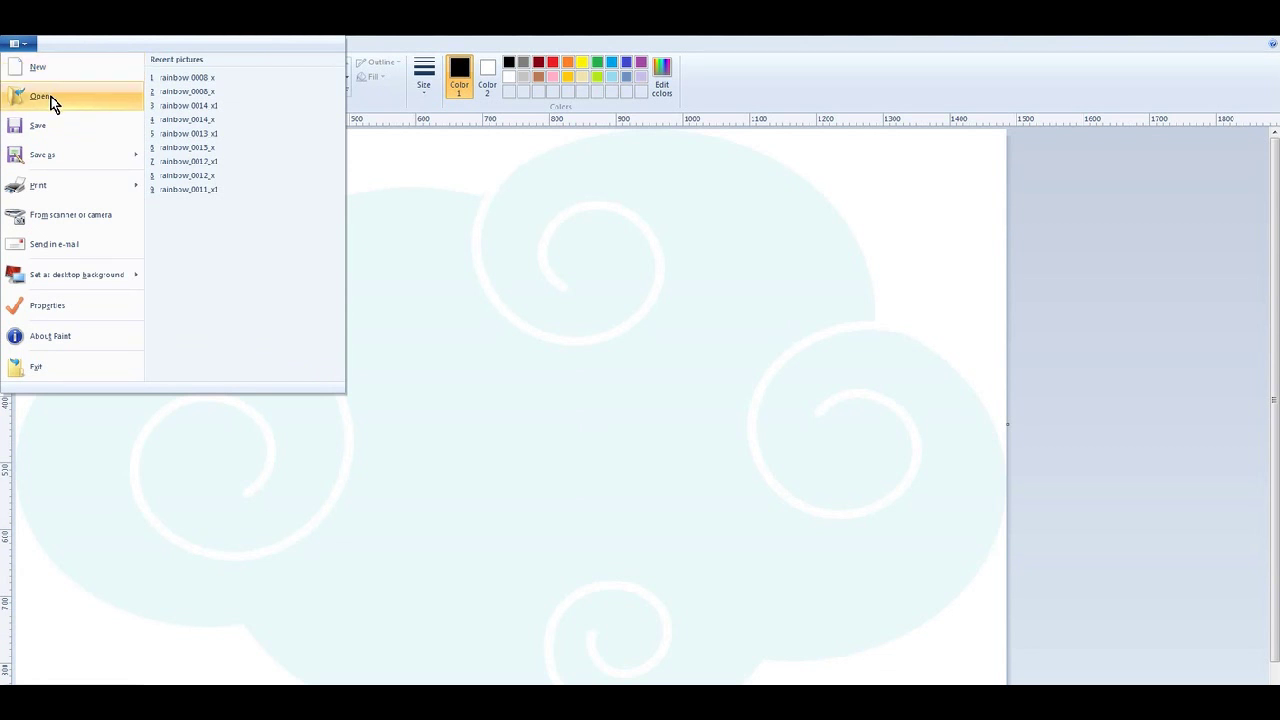
{"action": "left_click", "coordinate": [40, 97]}
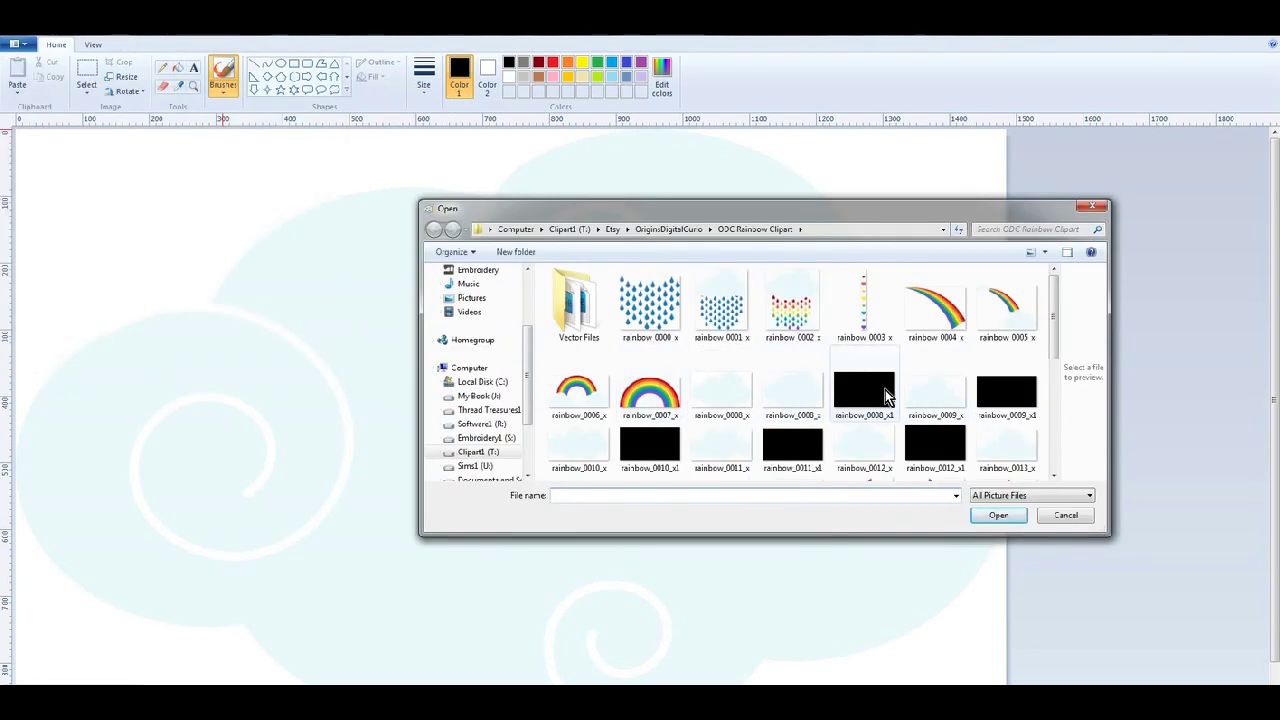
{"action": "left_click", "coordinate": [794, 390]}
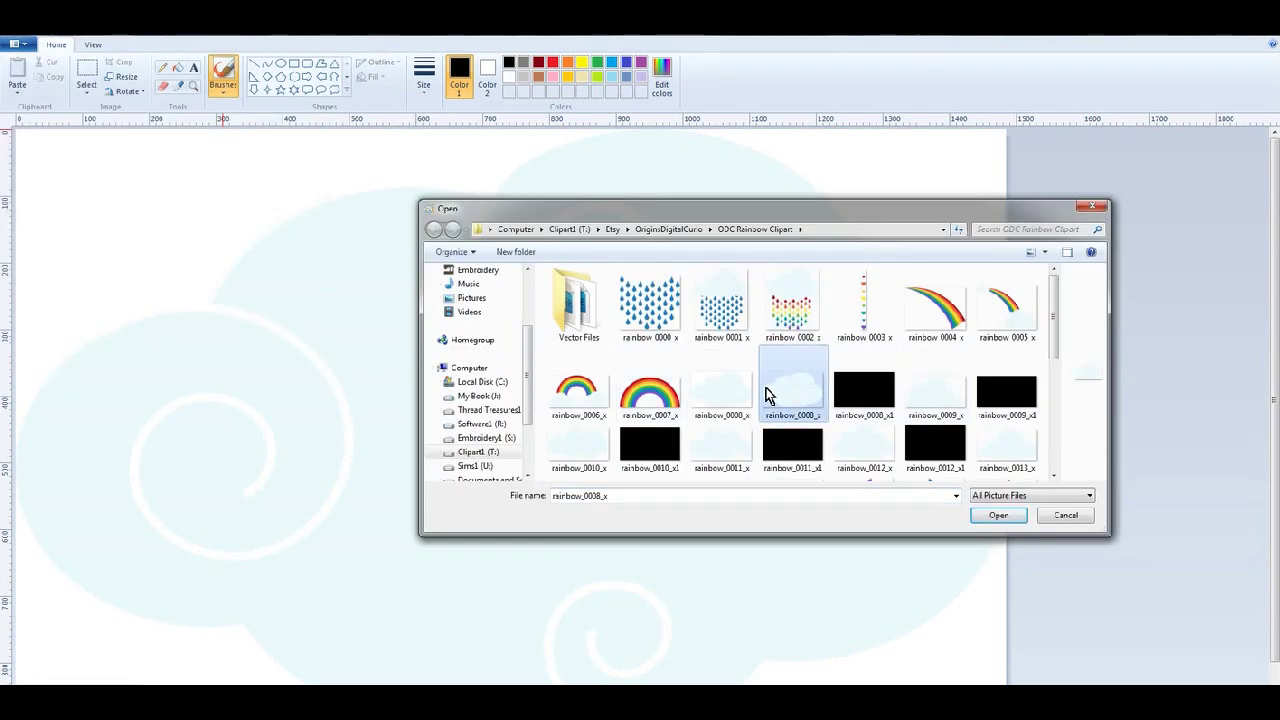
{"action": "left_click", "coordinate": [722, 397]}
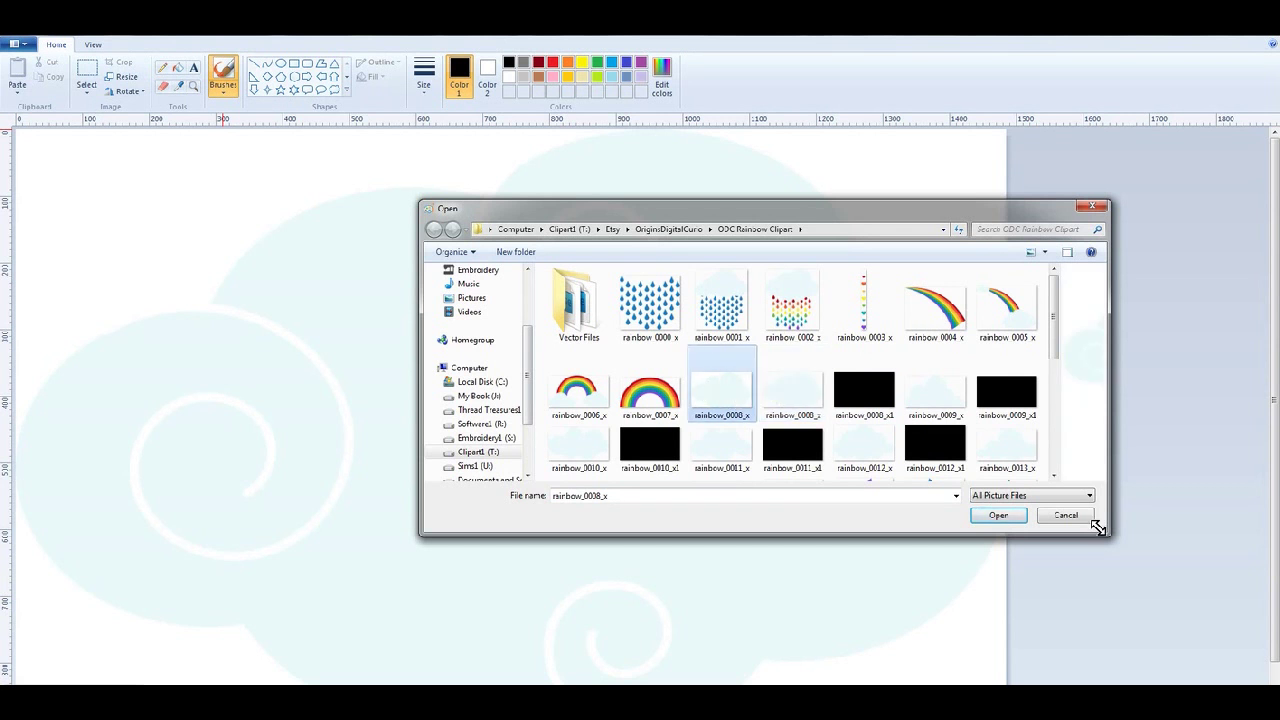
{"action": "left_click", "coordinate": [1002, 516]}
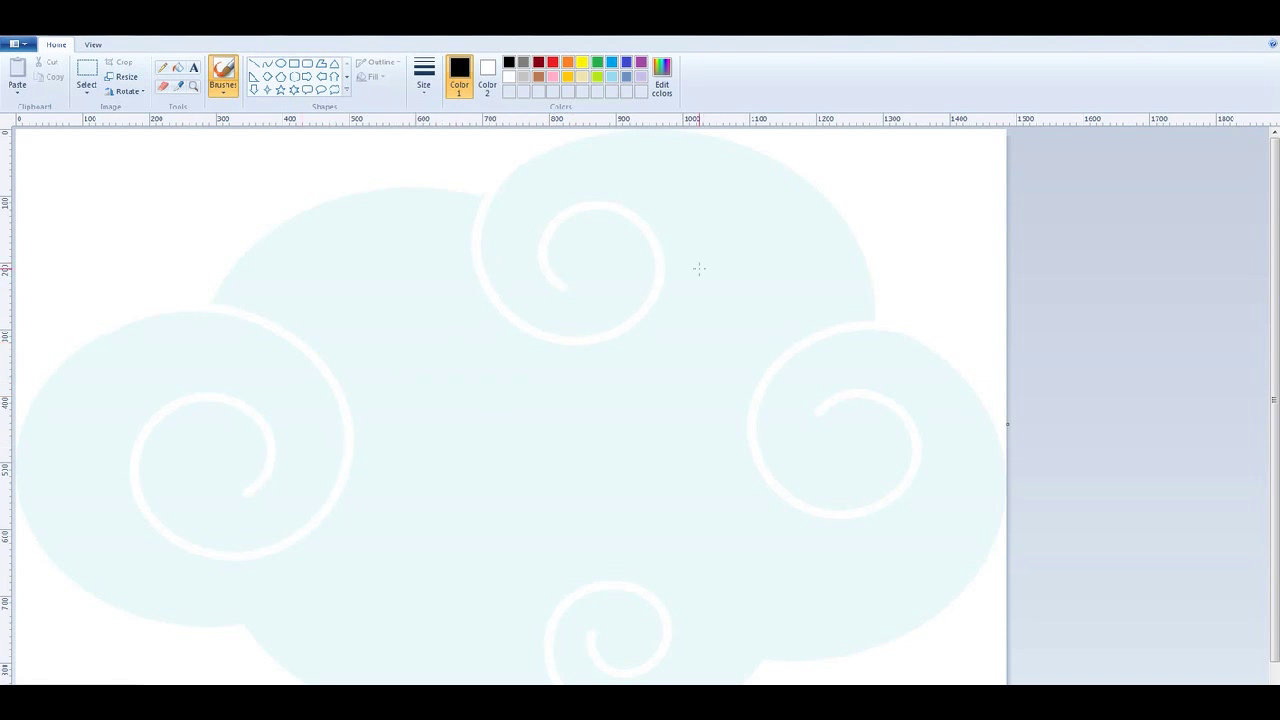
- Set Paint aside and launch the Embird embroidery Editor
{"action": "left_click", "coordinate": [1220, 36]}
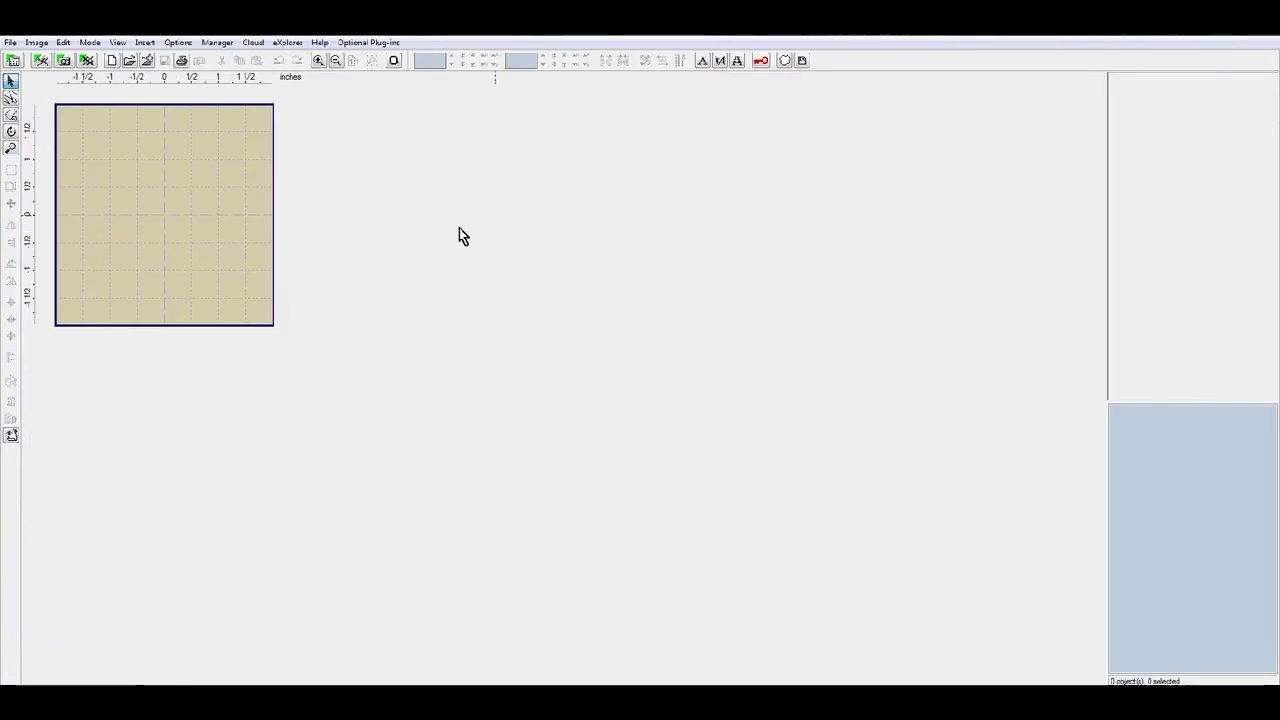
{"action": "left_click", "coordinate": [40, 64]}
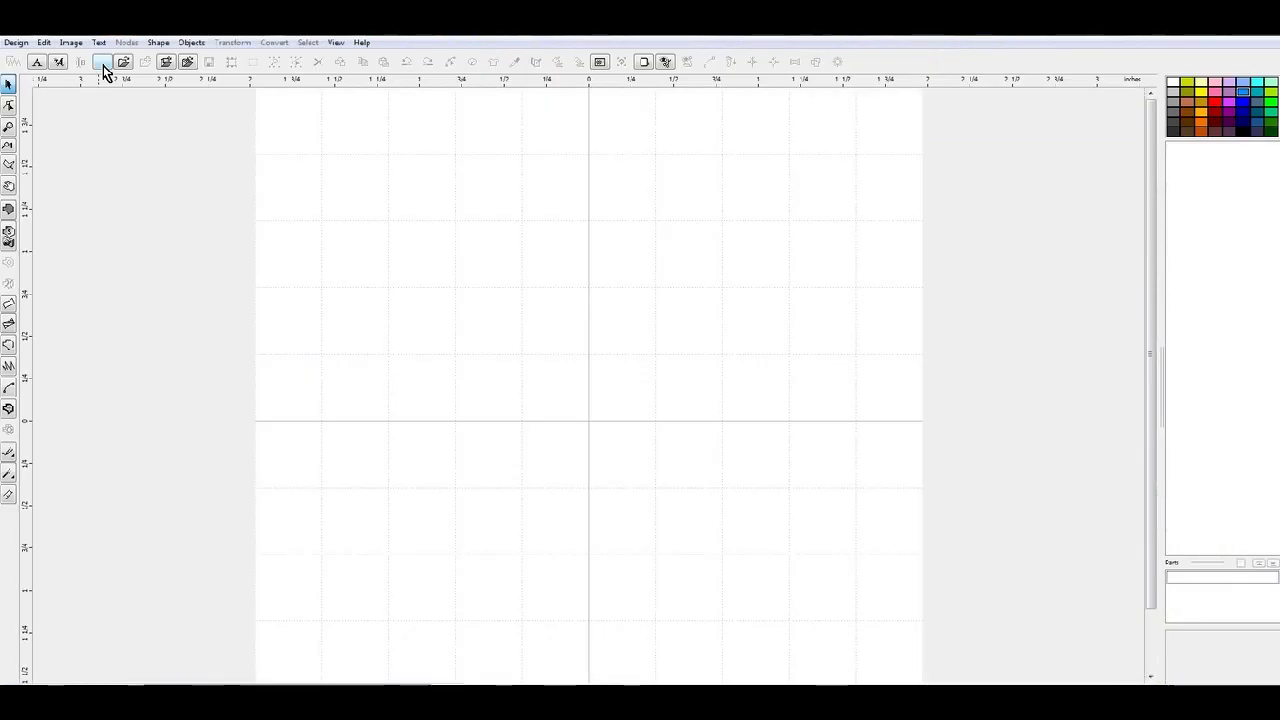
{"action": "left_click", "coordinate": [72, 43]}
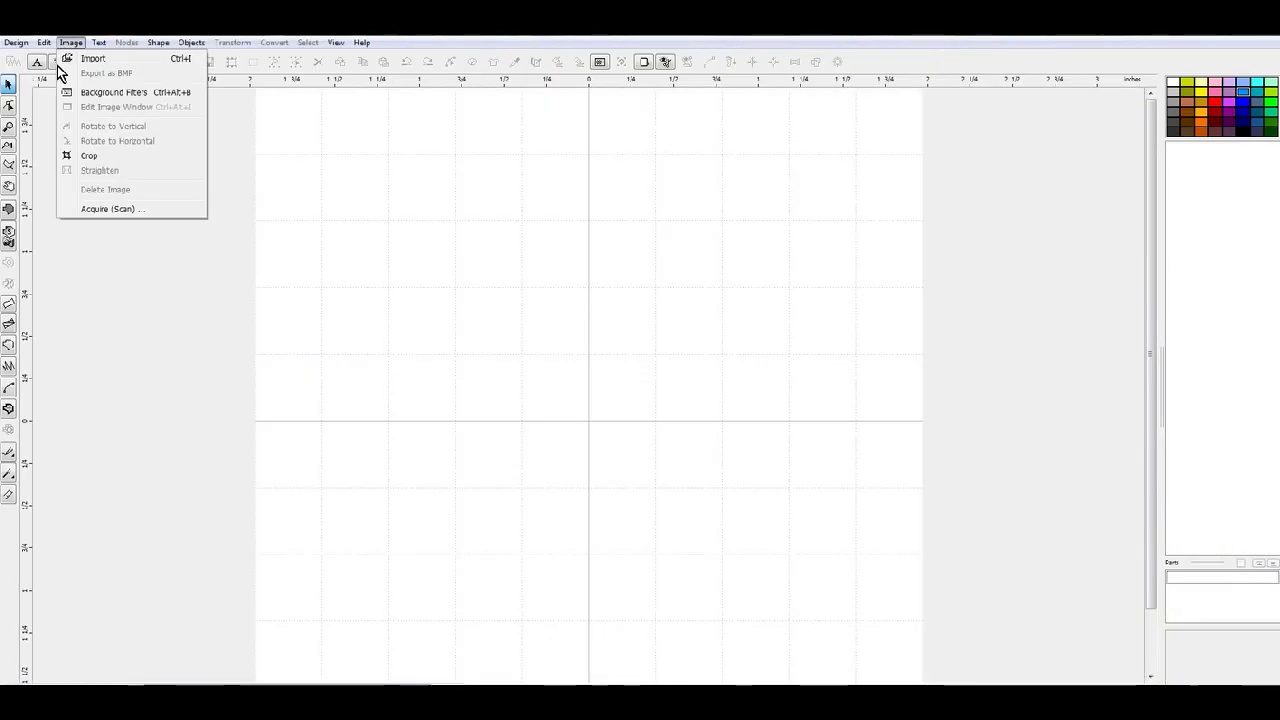
{"action": "key", "text": "Right"}
{"action": "key", "text": "Left"}
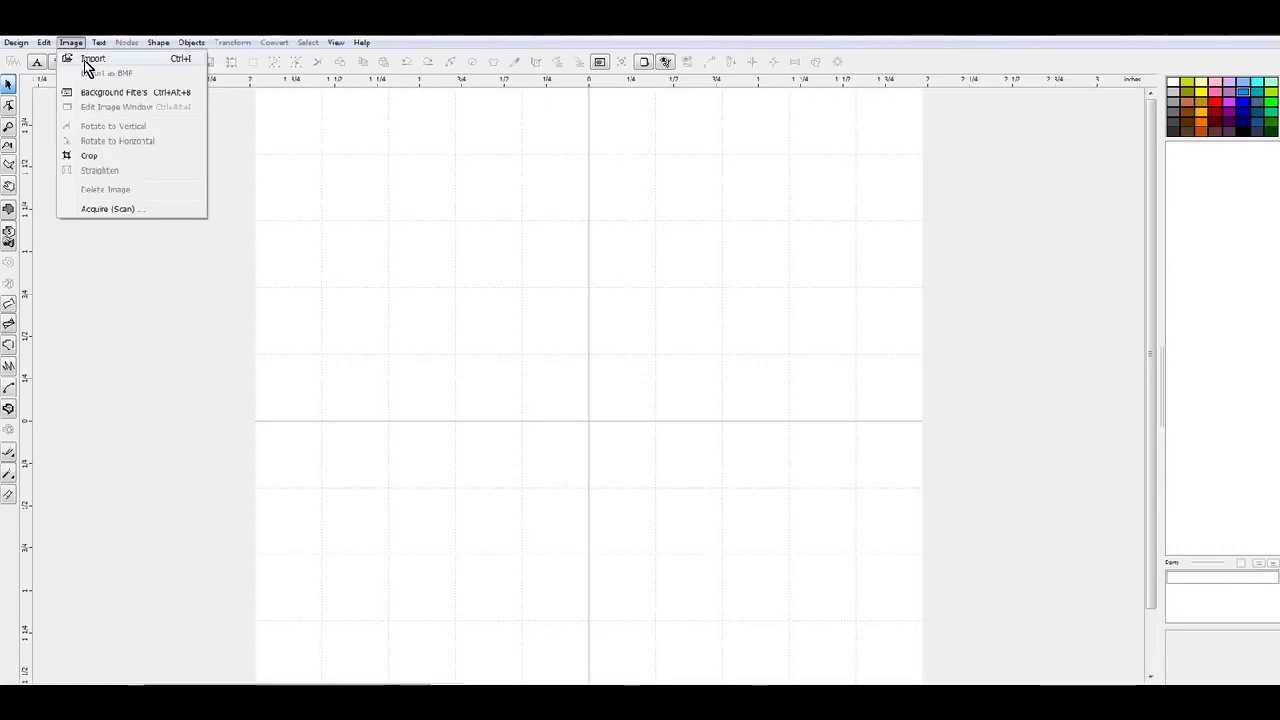
- Import rainbow_0008_x from the ODC Rainbow Clipart folder as a backdrop scaled to the hoop
{"action": "left_click", "coordinate": [88, 59]}
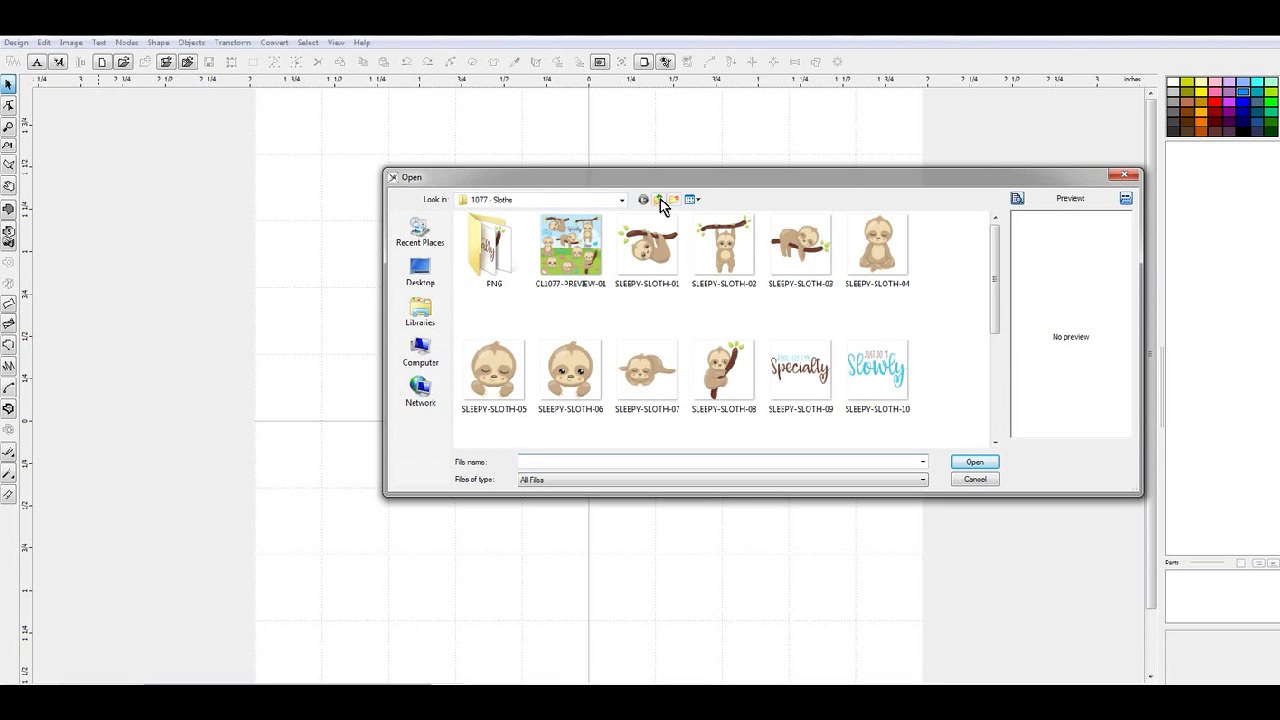
{"action": "left_click", "coordinate": [659, 200]}
{"action": "left_click", "coordinate": [659, 200]}
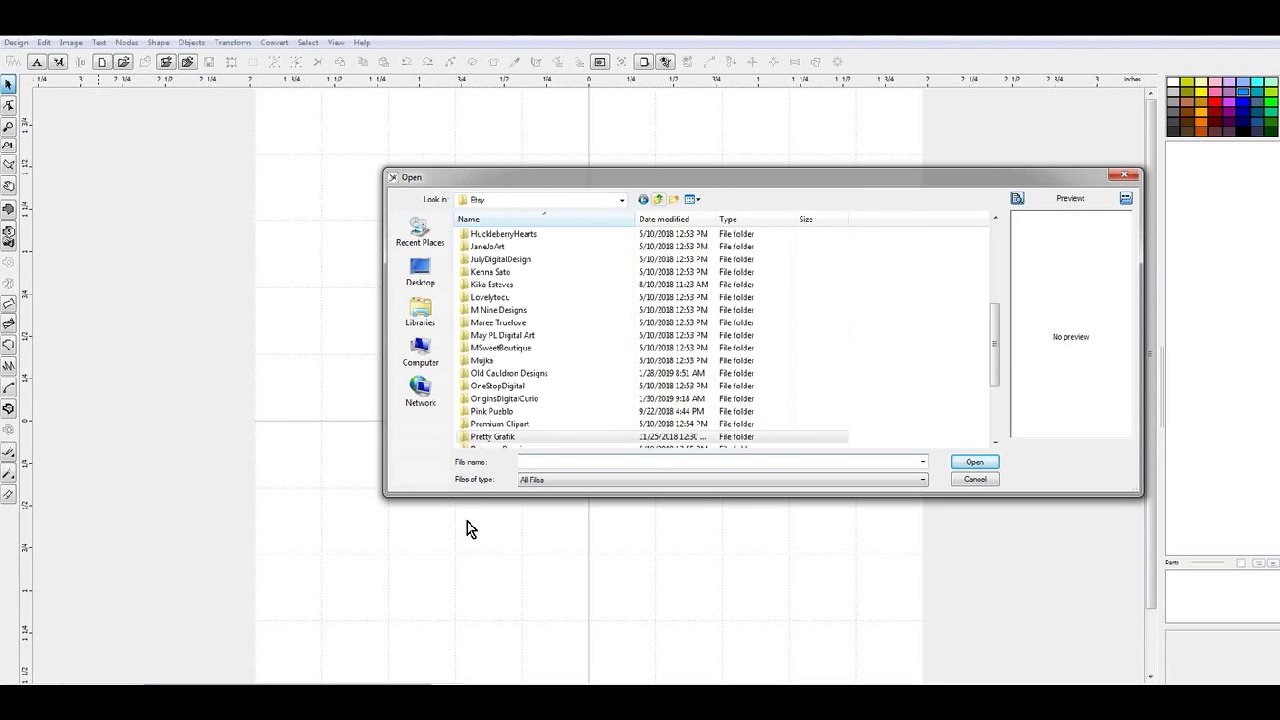
{"action": "double_click", "coordinate": [520, 398]}
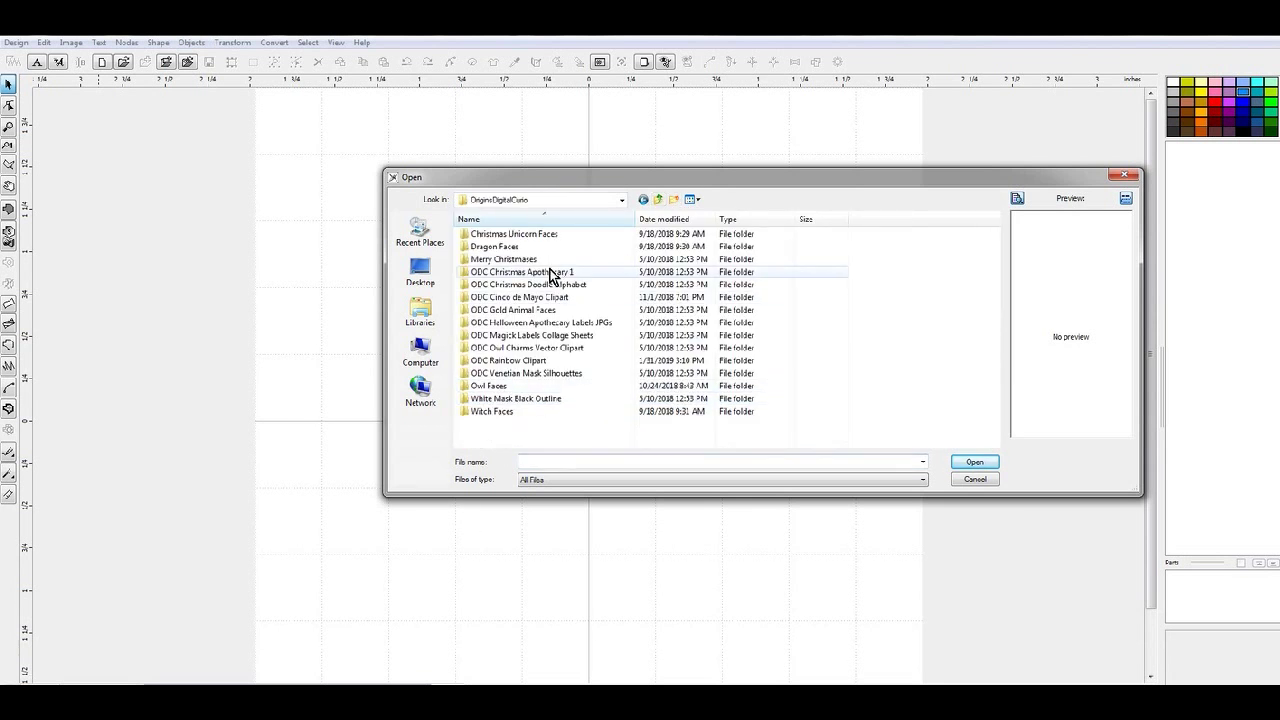
{"action": "double_click", "coordinate": [532, 361]}
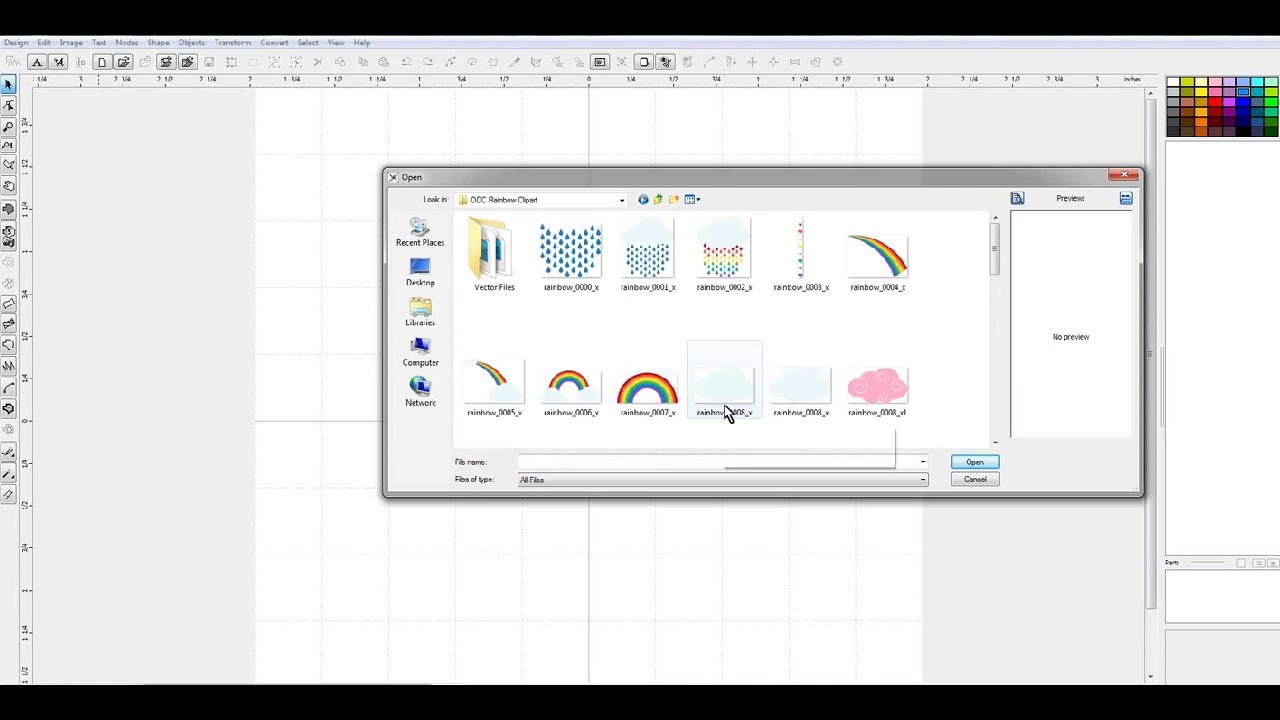
{"action": "left_click", "coordinate": [795, 398]}
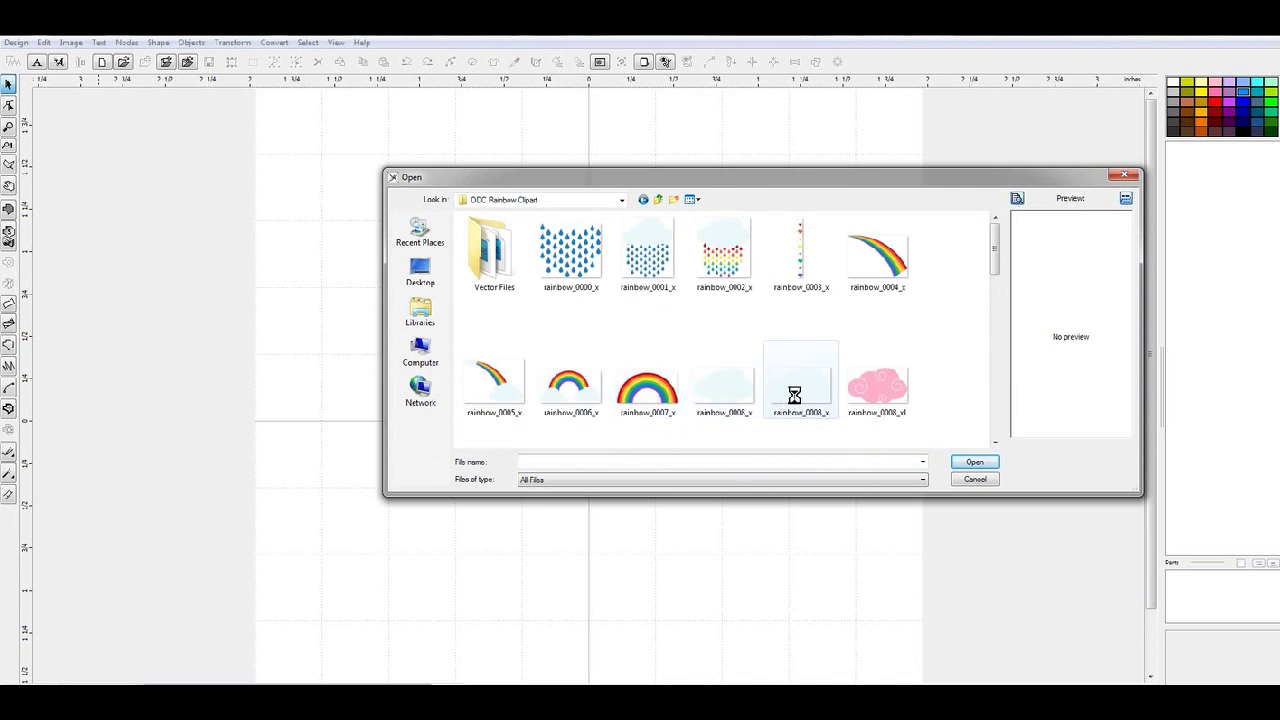
{"action": "left_click", "coordinate": [975, 464]}
{"action": "left_click", "coordinate": [611, 428]}
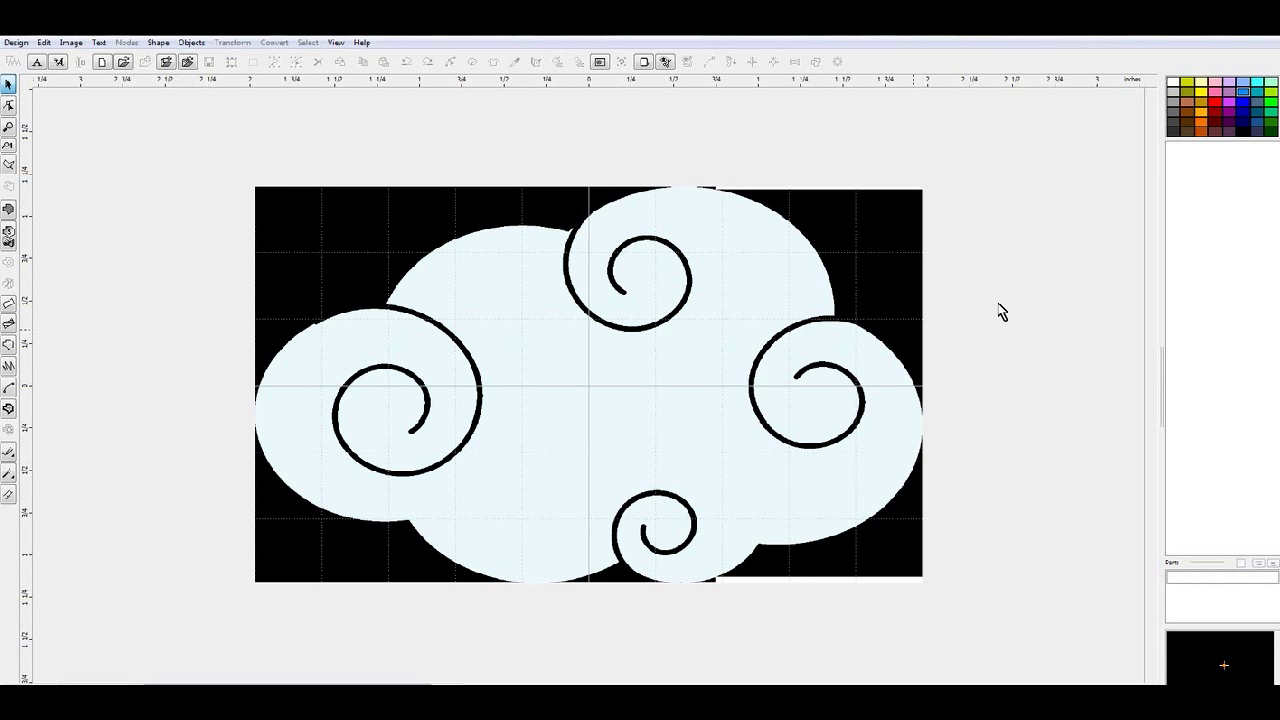
- Delete the black-backed backdrop and import the white-backed rainbow_0008 cloud, scaled to the hoop
{"action": "left_click", "coordinate": [71, 43]}
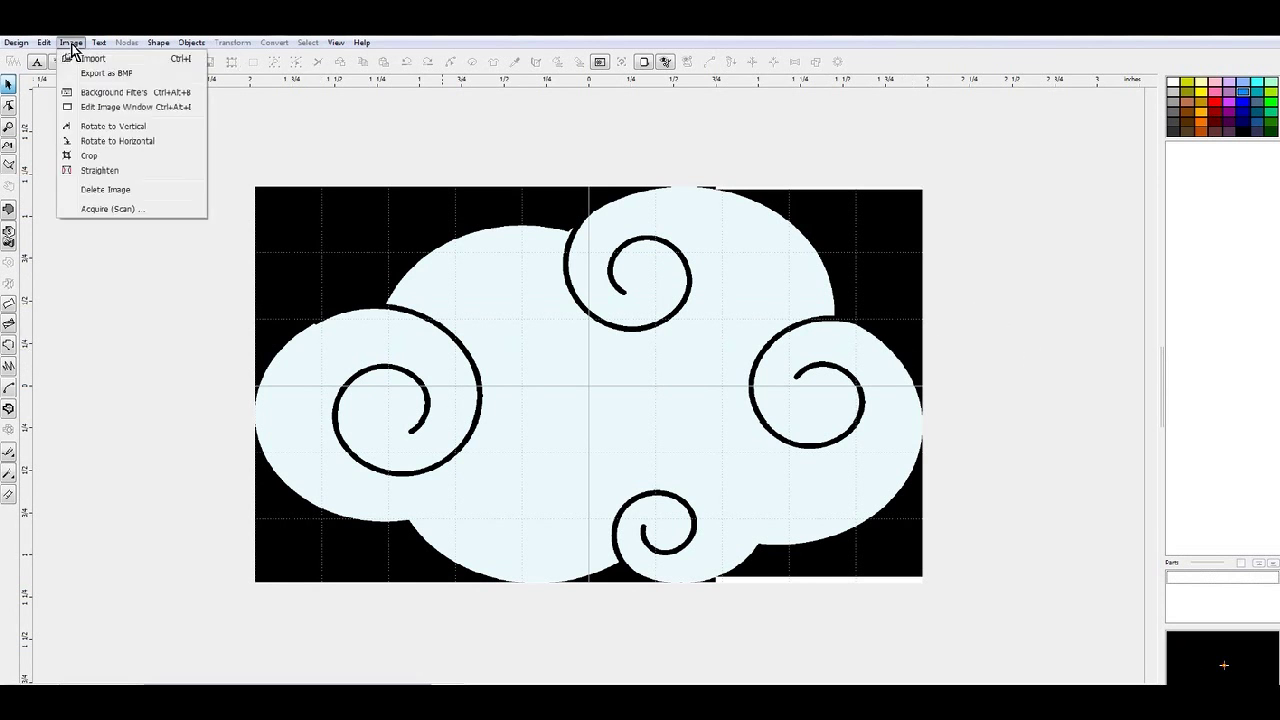
{"action": "left_click", "coordinate": [106, 189]}
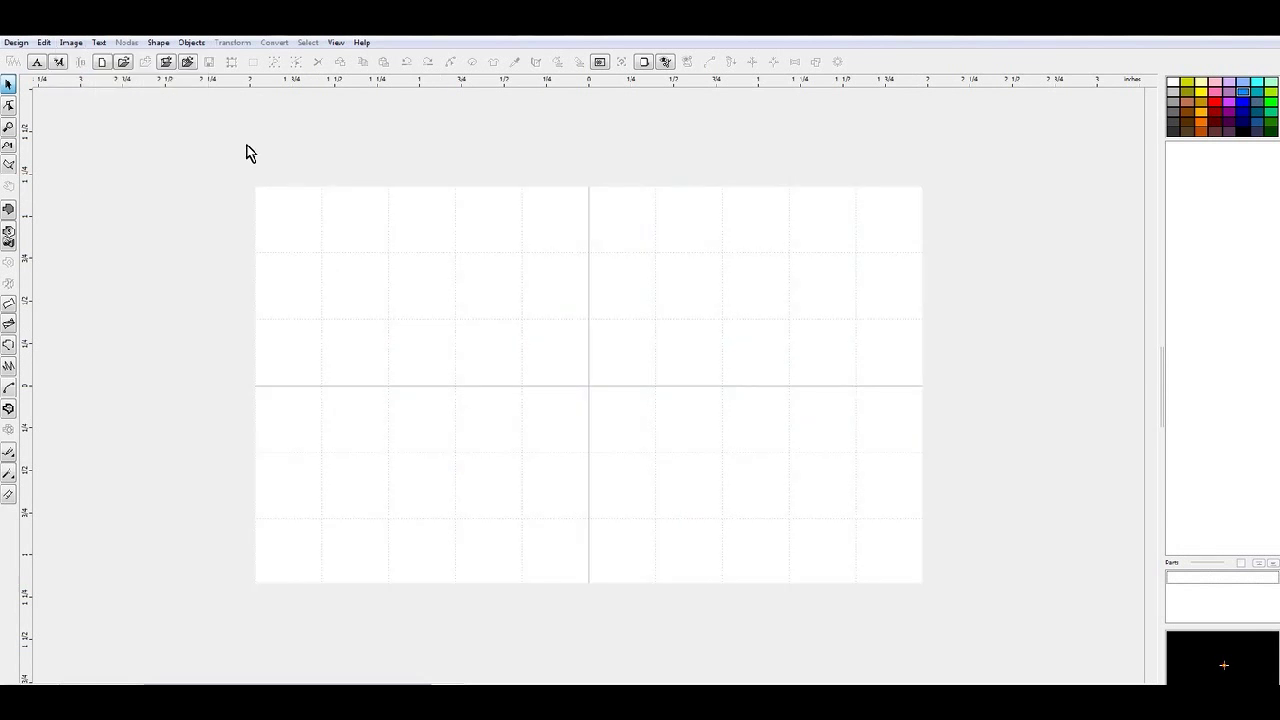
{"action": "left_click", "coordinate": [72, 43]}
{"action": "left_click", "coordinate": [101, 66]}
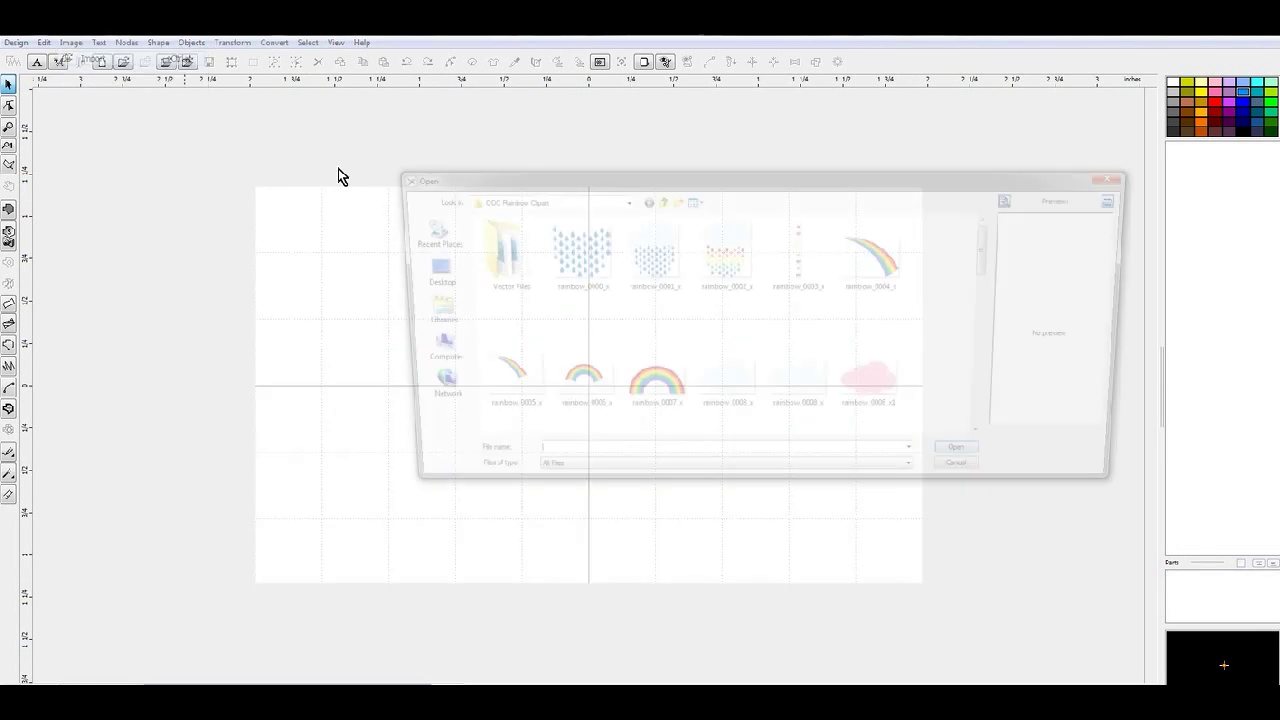
{"action": "left_click", "coordinate": [745, 410]}
{"action": "left_click", "coordinate": [988, 458]}
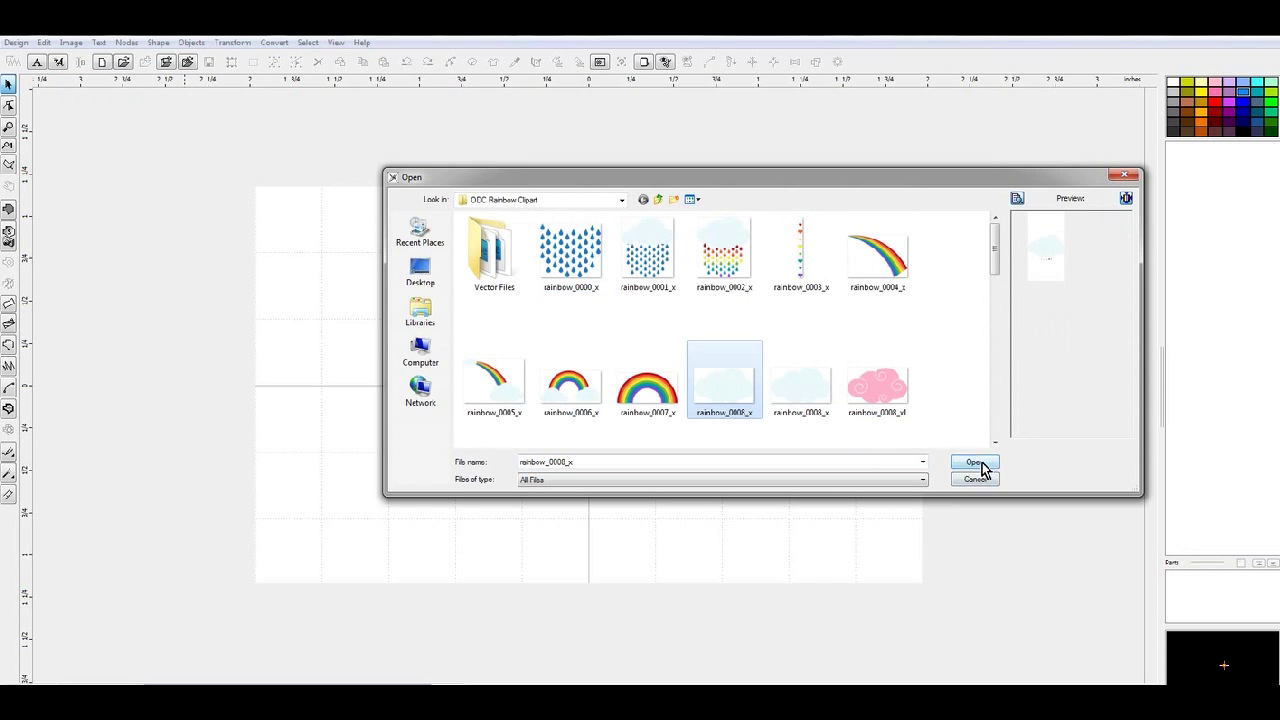
{"action": "left_click", "coordinate": [614, 426]}
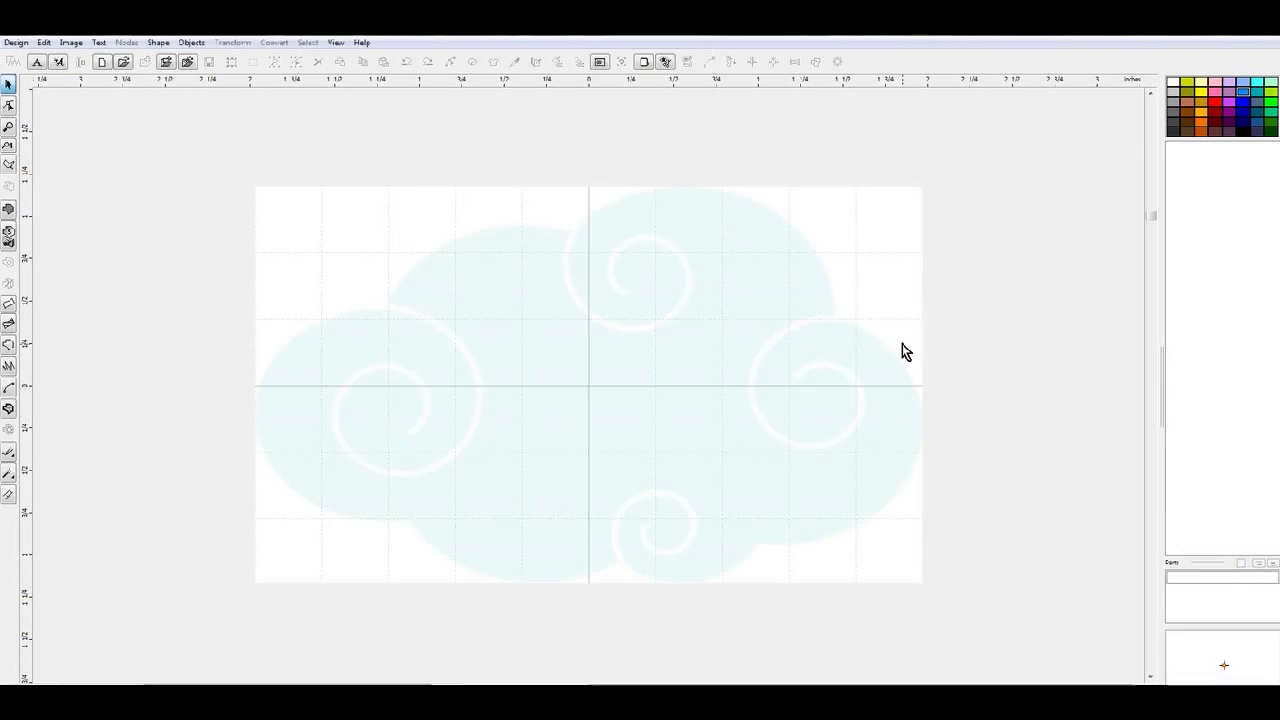
{"action": "scroll", "coordinate": [716, 345], "scroll_direction": "up", "scroll_amount": 3}
{"action": "scroll", "coordinate": [690, 350], "scroll_direction": "down", "scroll_amount": 2}
- Trace curved outline points from the cloud's top down the right side and along the bottom
{"action": "left_click", "coordinate": [12, 205]}
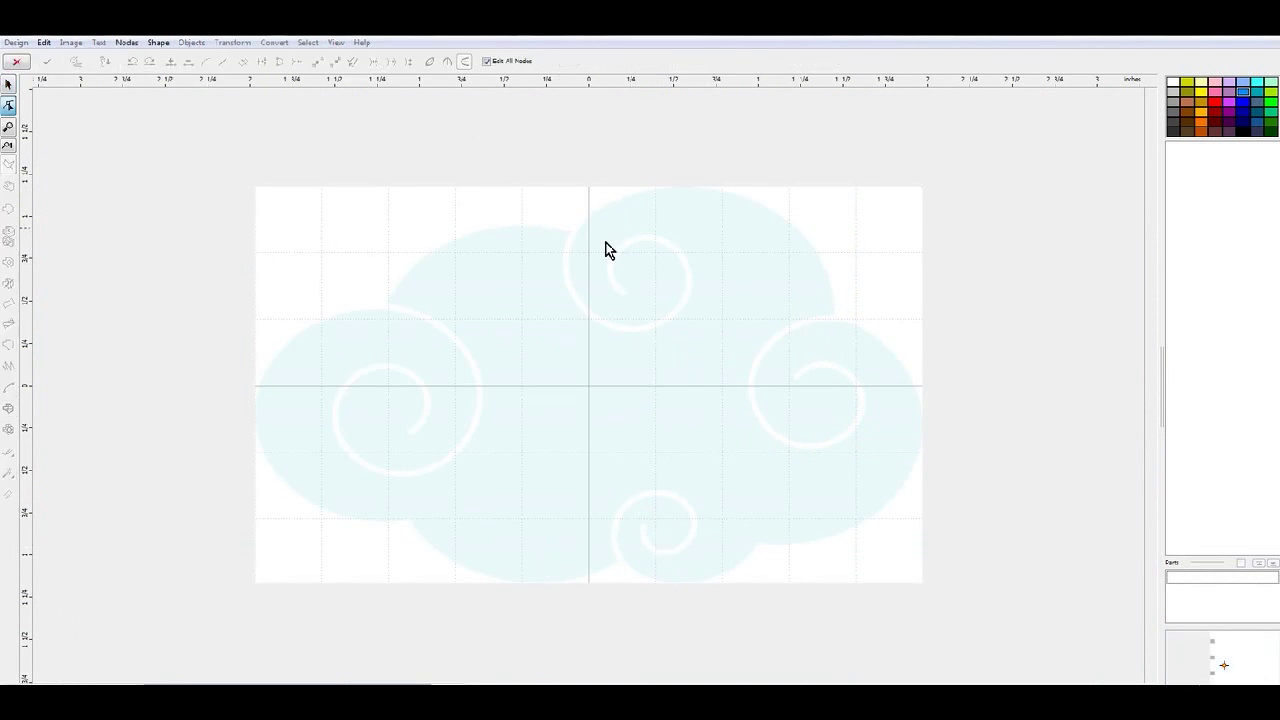
{"action": "left_click", "coordinate": [706, 189]}
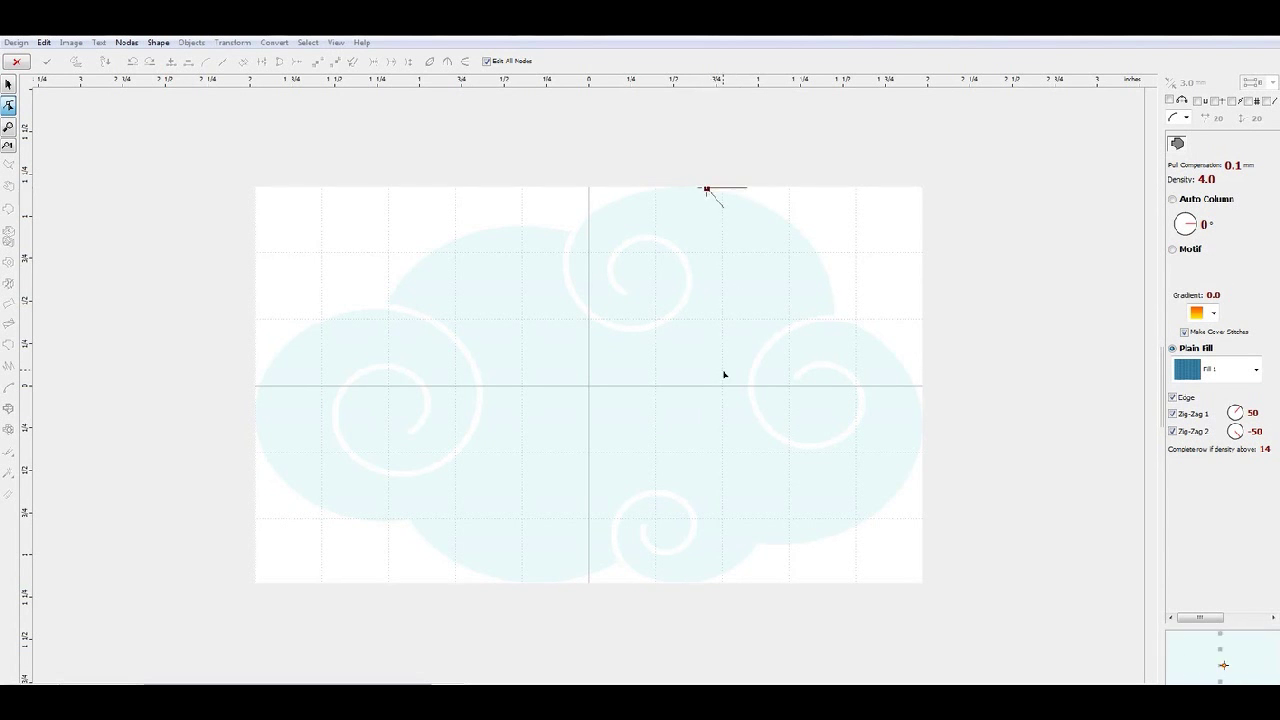
{"action": "left_click", "coordinate": [835, 319]}
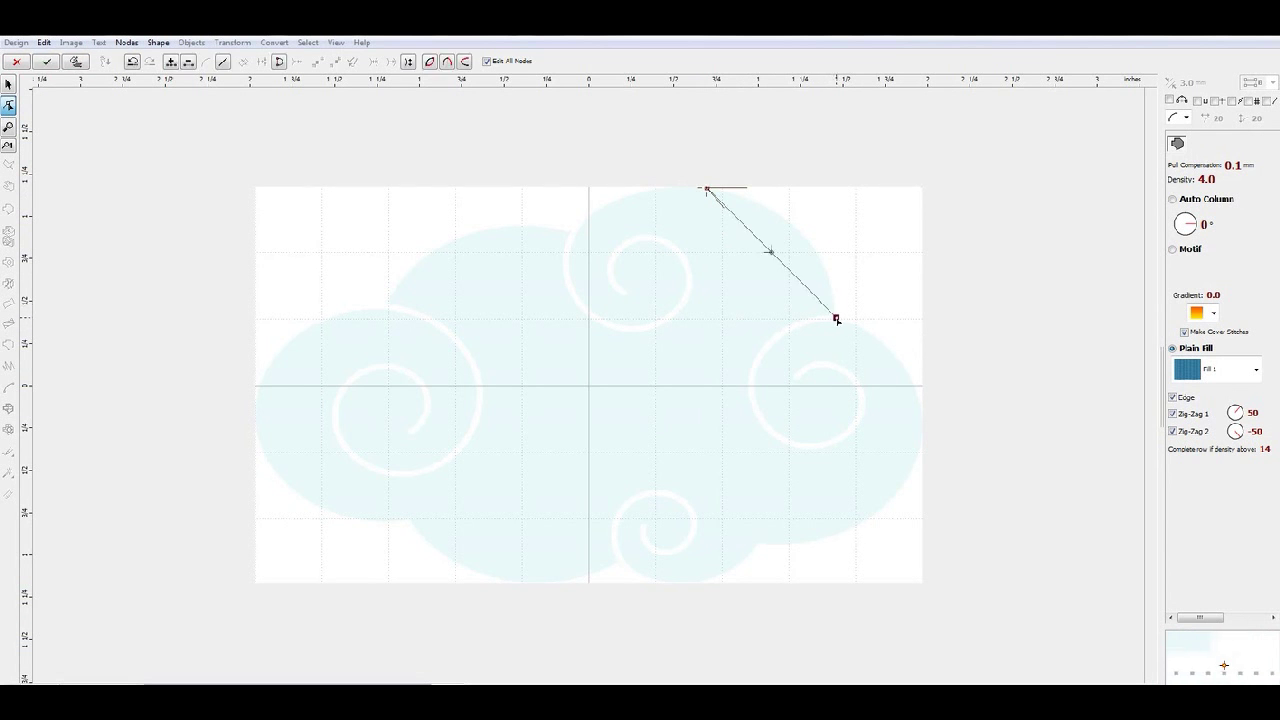
{"action": "left_click_drag", "start_coordinate": [770, 251], "coordinate": [797, 230]}
{"action": "left_click", "coordinate": [916, 389]}
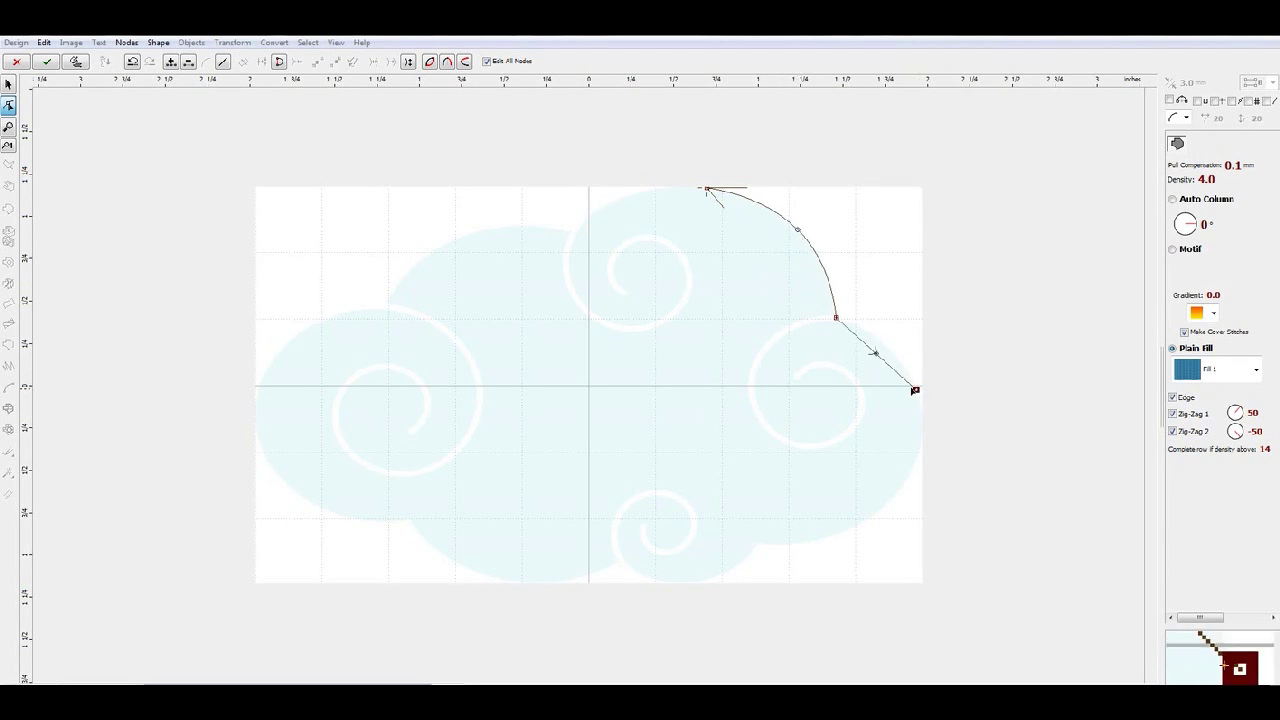
{"action": "left_click_drag", "start_coordinate": [873, 354], "coordinate": [885, 344]}
{"action": "left_click", "coordinate": [824, 539]}
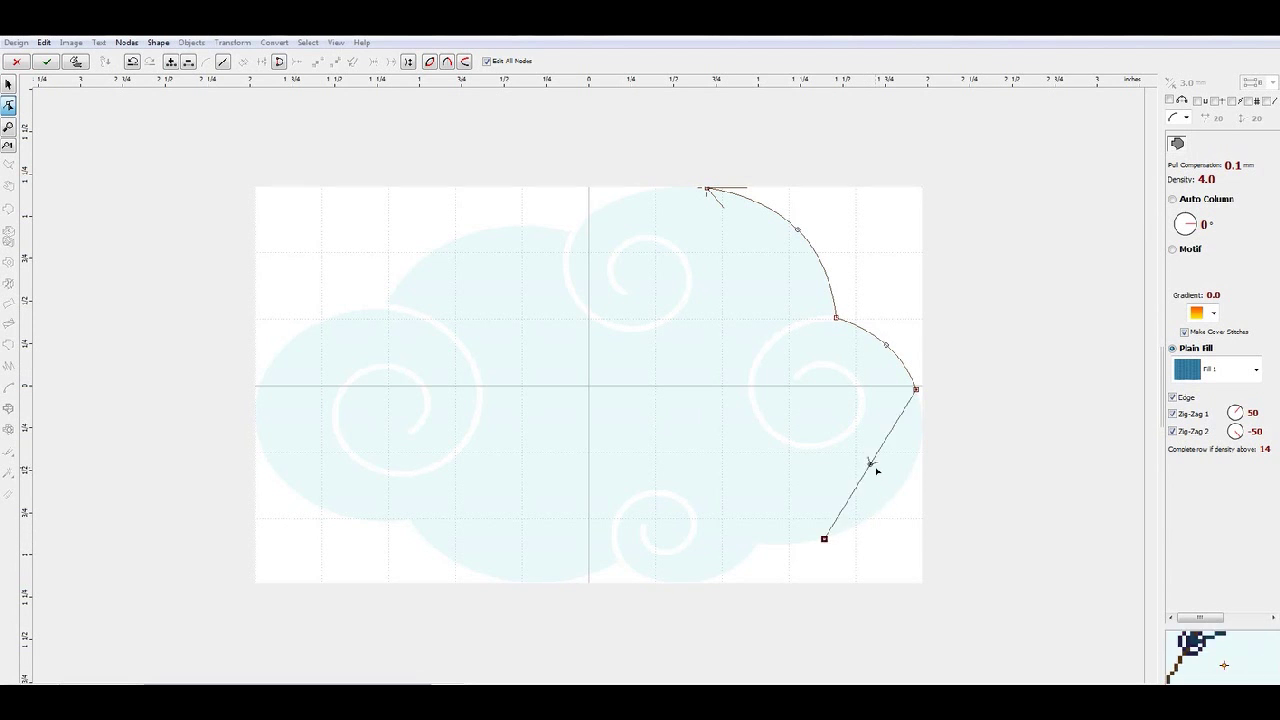
{"action": "left_click_drag", "start_coordinate": [871, 461], "coordinate": [903, 486]}
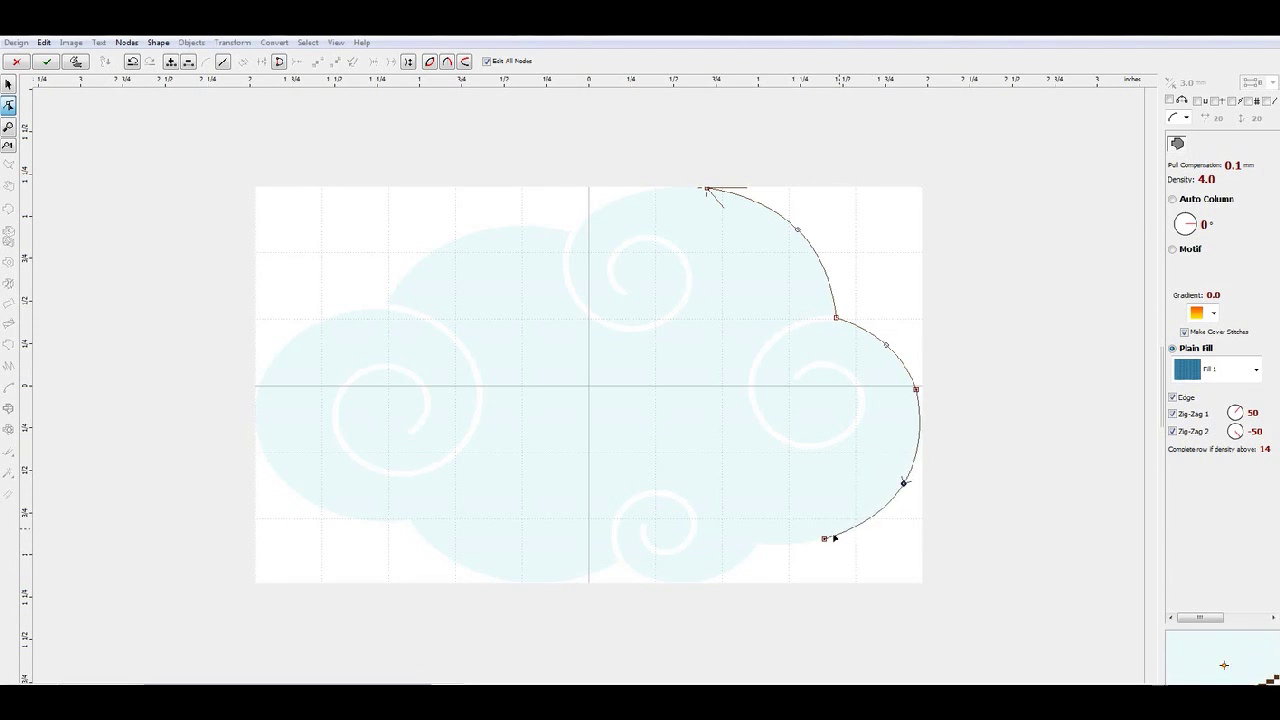
{"action": "left_click", "coordinate": [759, 545]}
{"action": "left_click_drag", "start_coordinate": [789, 541], "coordinate": [791, 545]}
{"action": "left_click", "coordinate": [665, 582]}
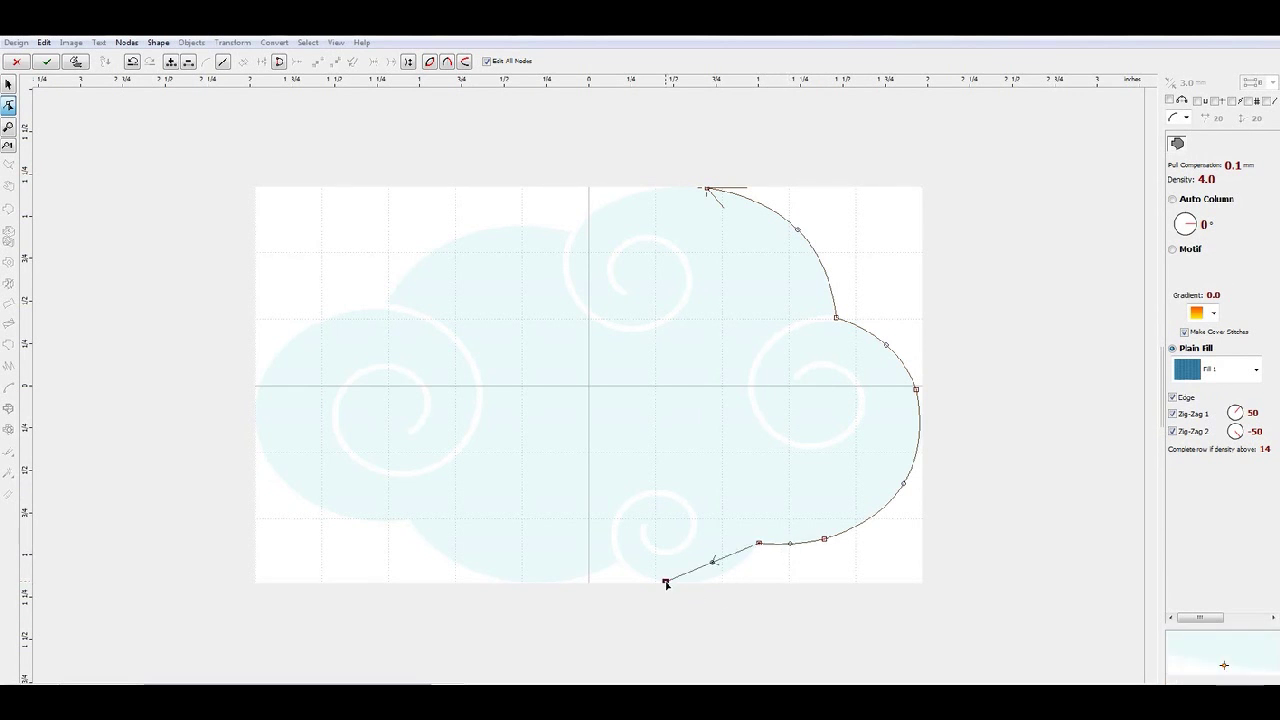
{"action": "left_click_drag", "start_coordinate": [702, 568], "coordinate": [724, 577]}
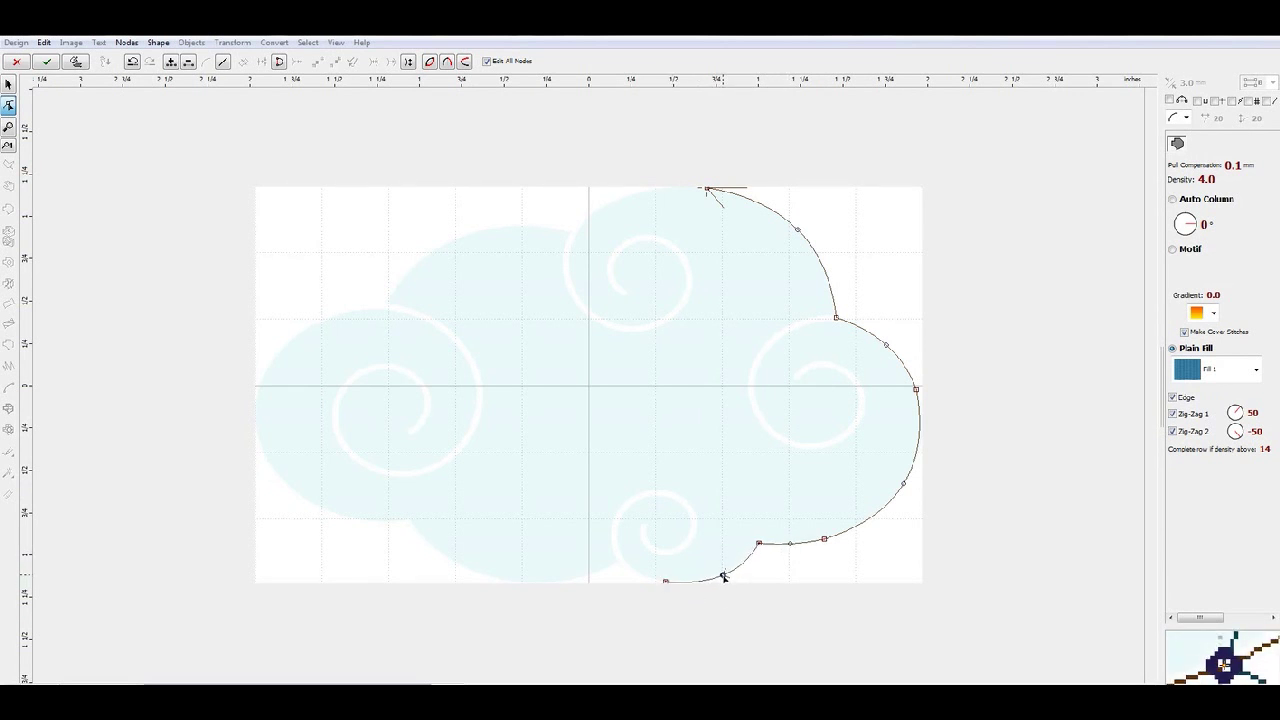
{"action": "left_click", "coordinate": [621, 561]}
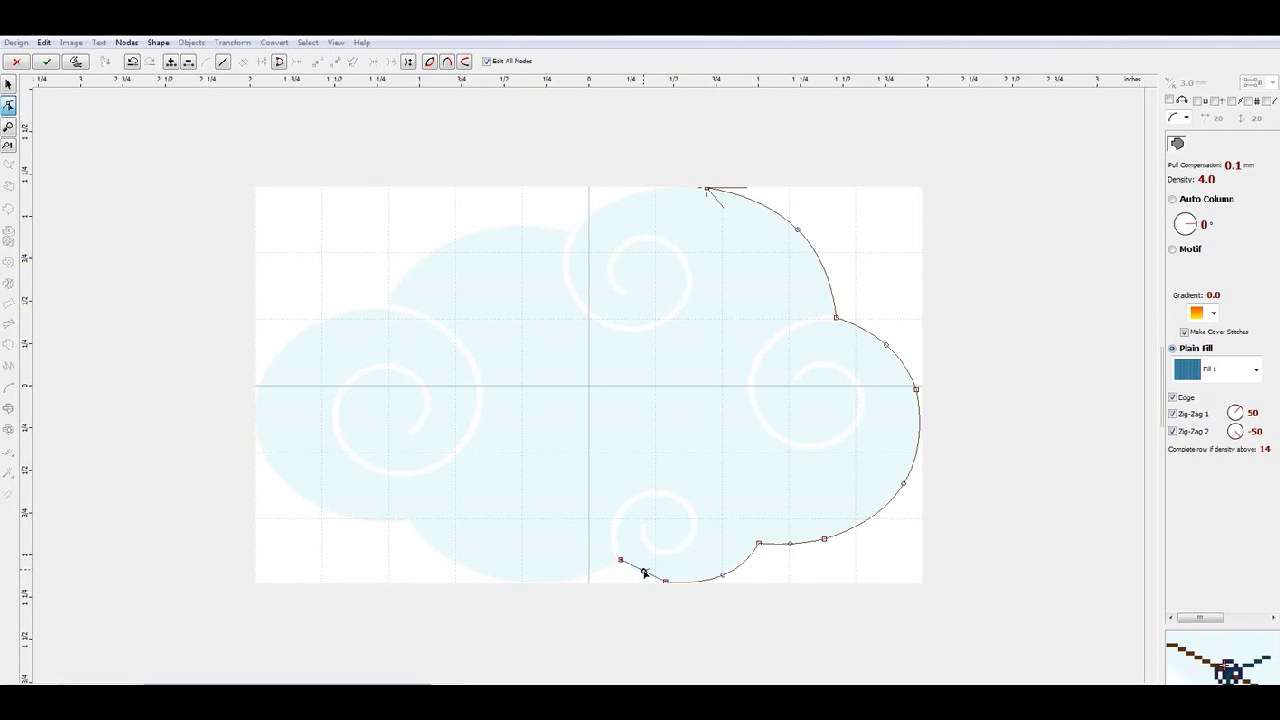
{"action": "left_click", "coordinate": [500, 582]}
{"action": "left_click_drag", "start_coordinate": [562, 569], "coordinate": [565, 583]}
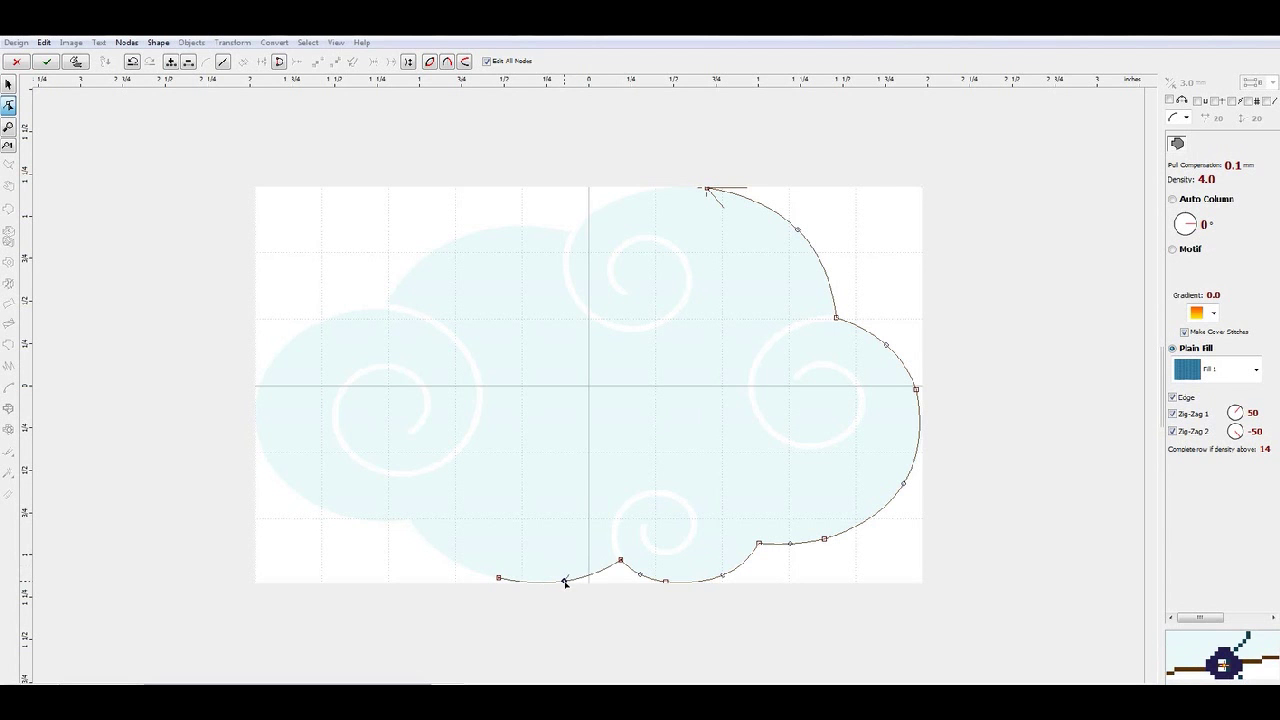
- Continue the curved outline around the left bumps and over the top, closing it at the start
{"action": "left_click", "coordinate": [408, 521]}
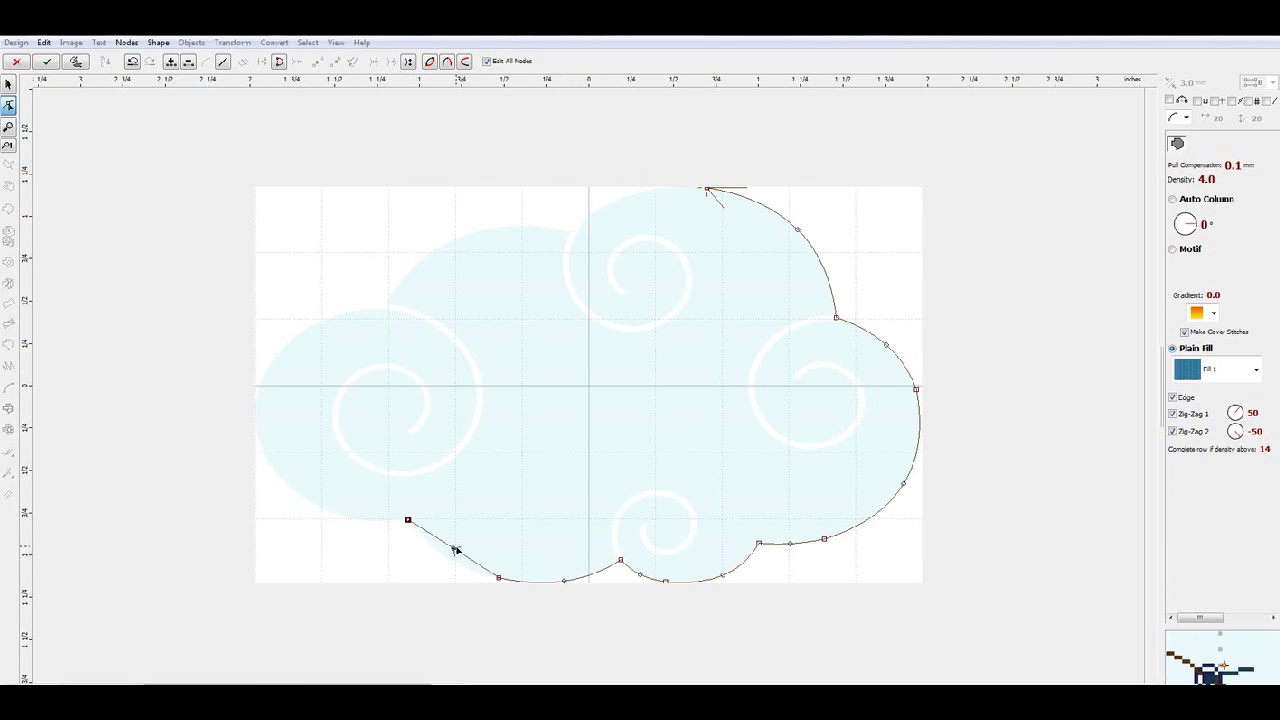
{"action": "left_click_drag", "start_coordinate": [454, 549], "coordinate": [444, 558]}
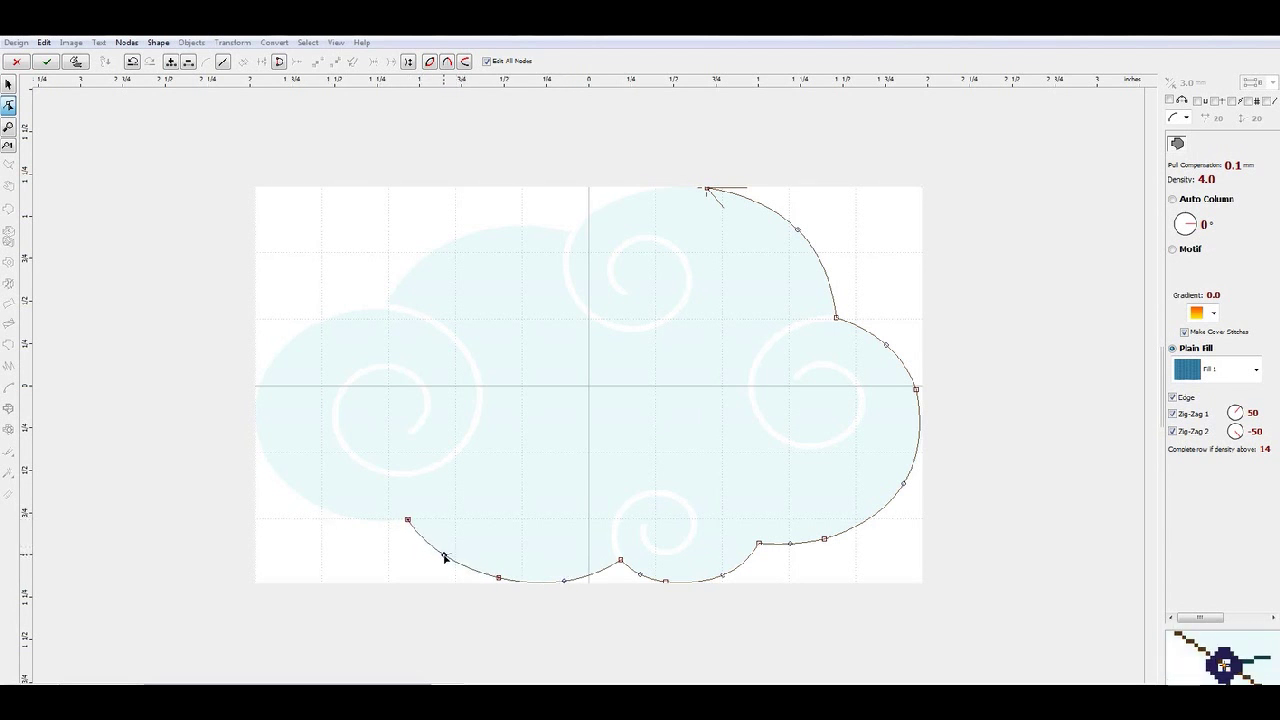
{"action": "left_click", "coordinate": [302, 496]}
{"action": "left_click_drag", "start_coordinate": [355, 508], "coordinate": [352, 520]}
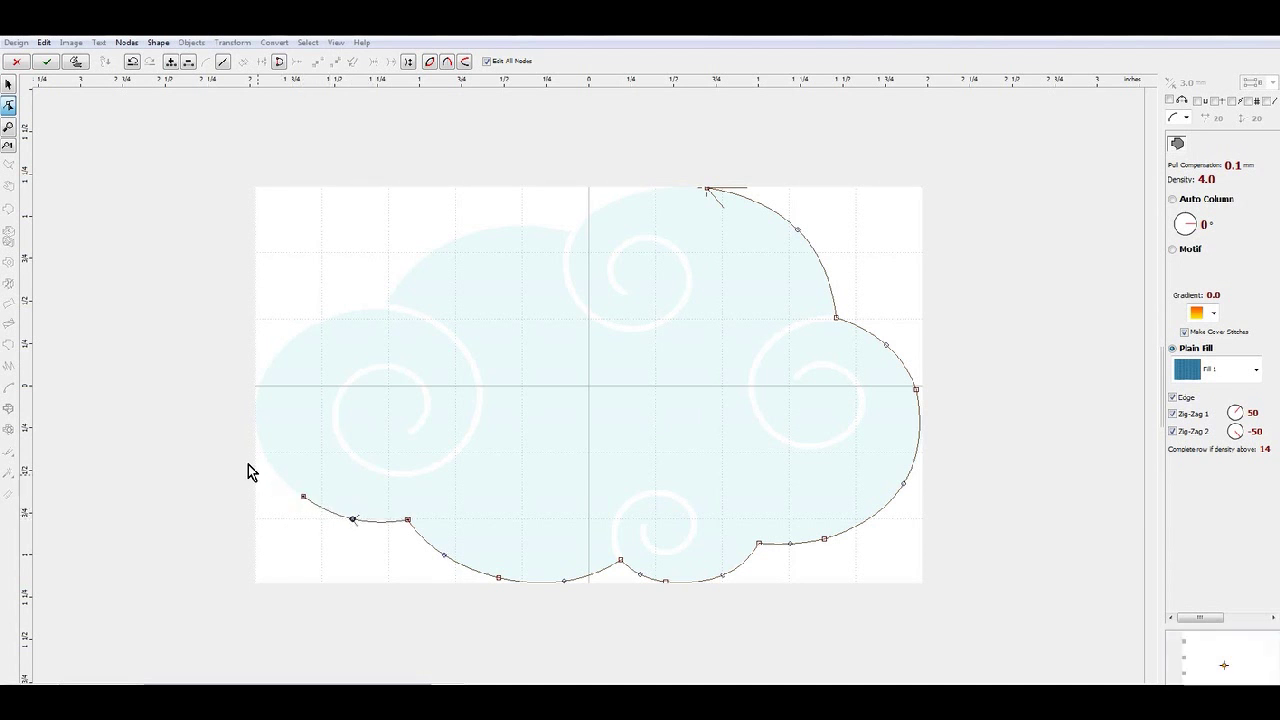
{"action": "left_click", "coordinate": [256, 434]}
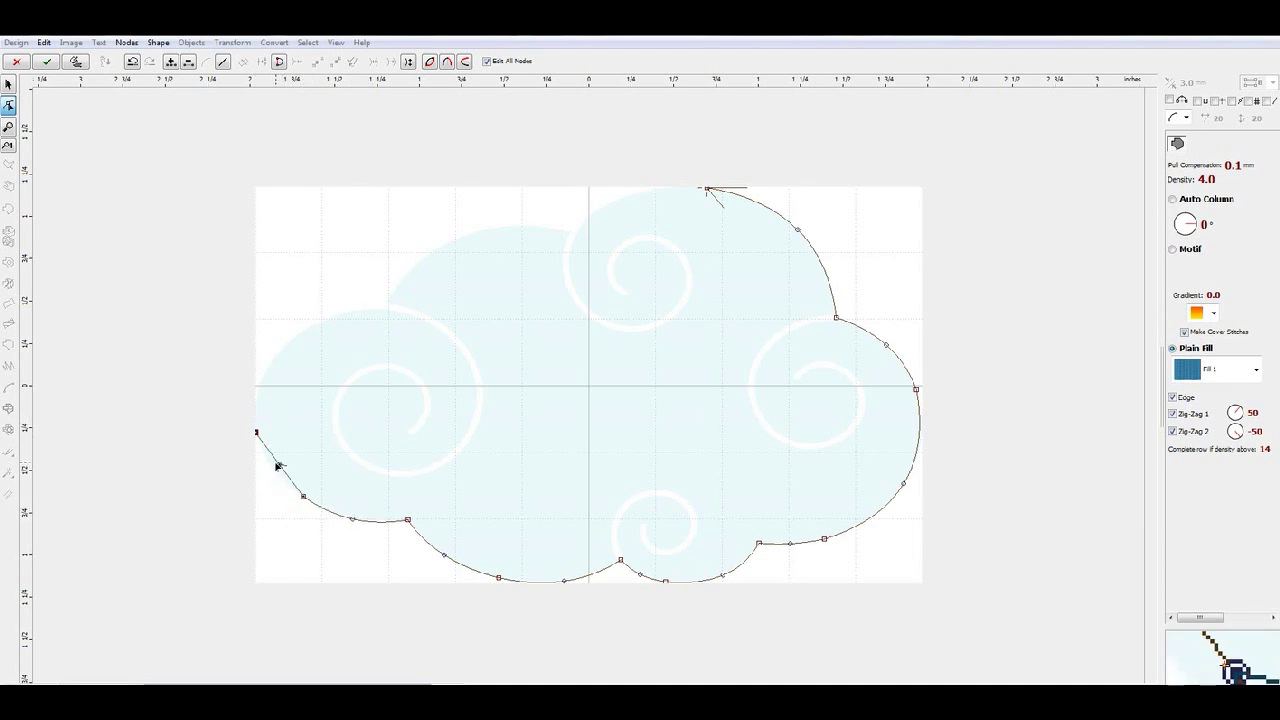
{"action": "left_click_drag", "start_coordinate": [279, 466], "coordinate": [272, 469]}
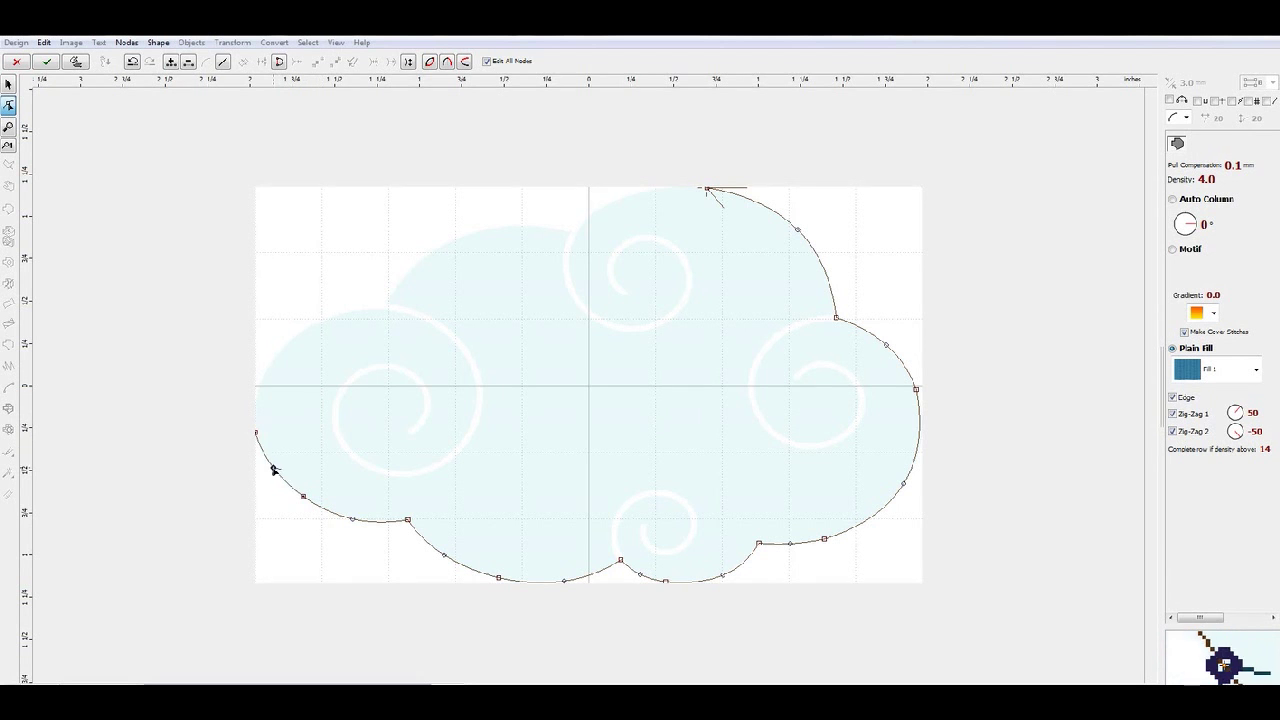
{"action": "left_click", "coordinate": [307, 327]}
{"action": "left_click_drag", "start_coordinate": [283, 380], "coordinate": [266, 373]}
{"action": "left_click", "coordinate": [385, 307]}
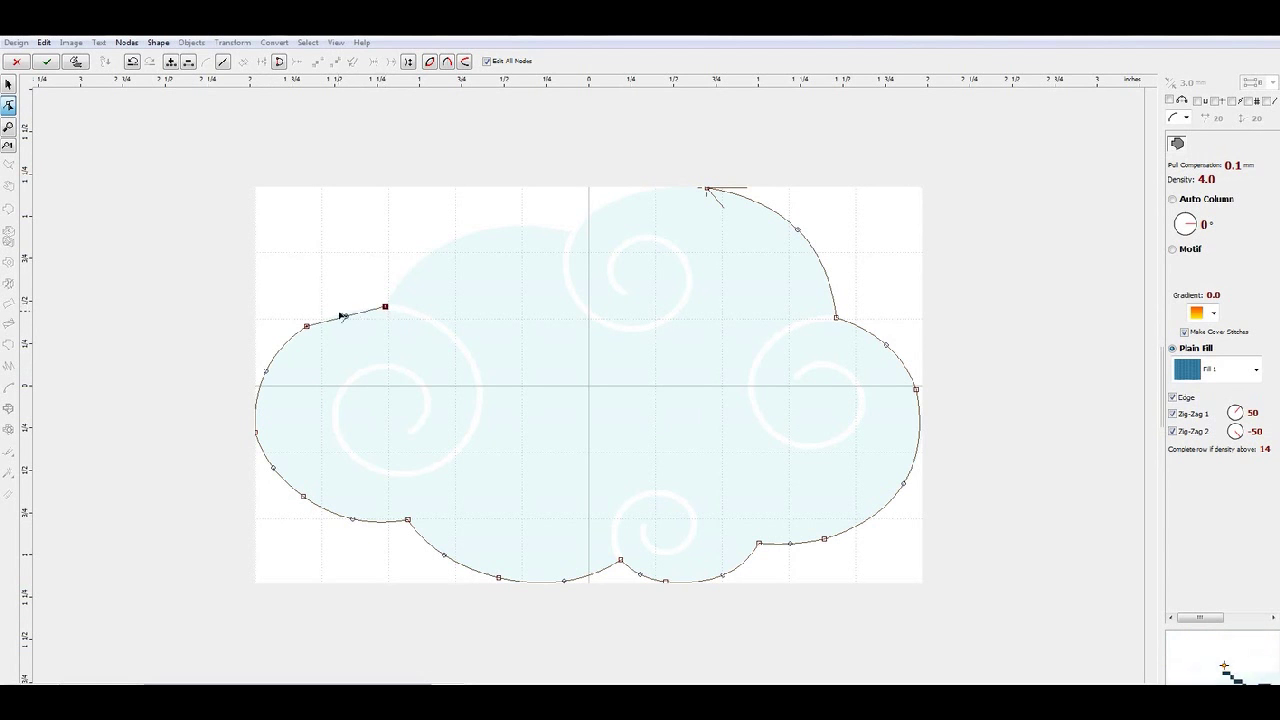
{"action": "left_click_drag", "start_coordinate": [345, 317], "coordinate": [343, 310]}
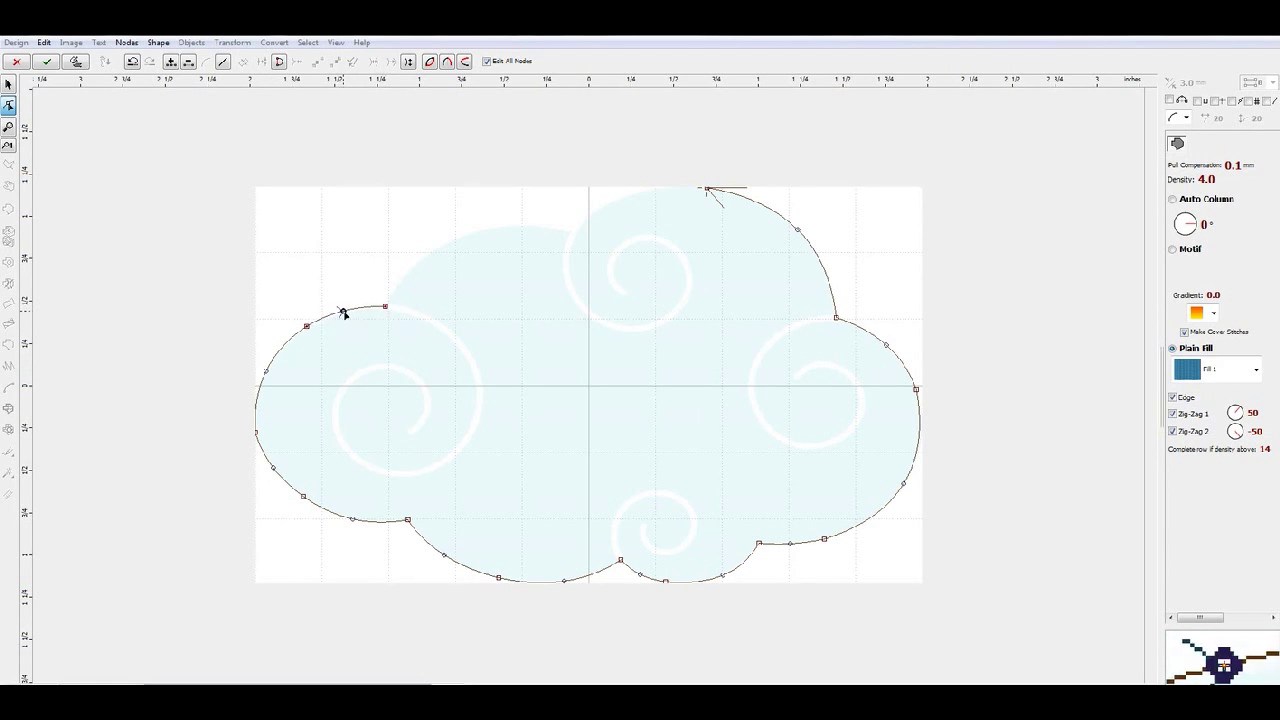
{"action": "left_click", "coordinate": [452, 241]}
{"action": "left_click_drag", "start_coordinate": [417, 276], "coordinate": [410, 271]}
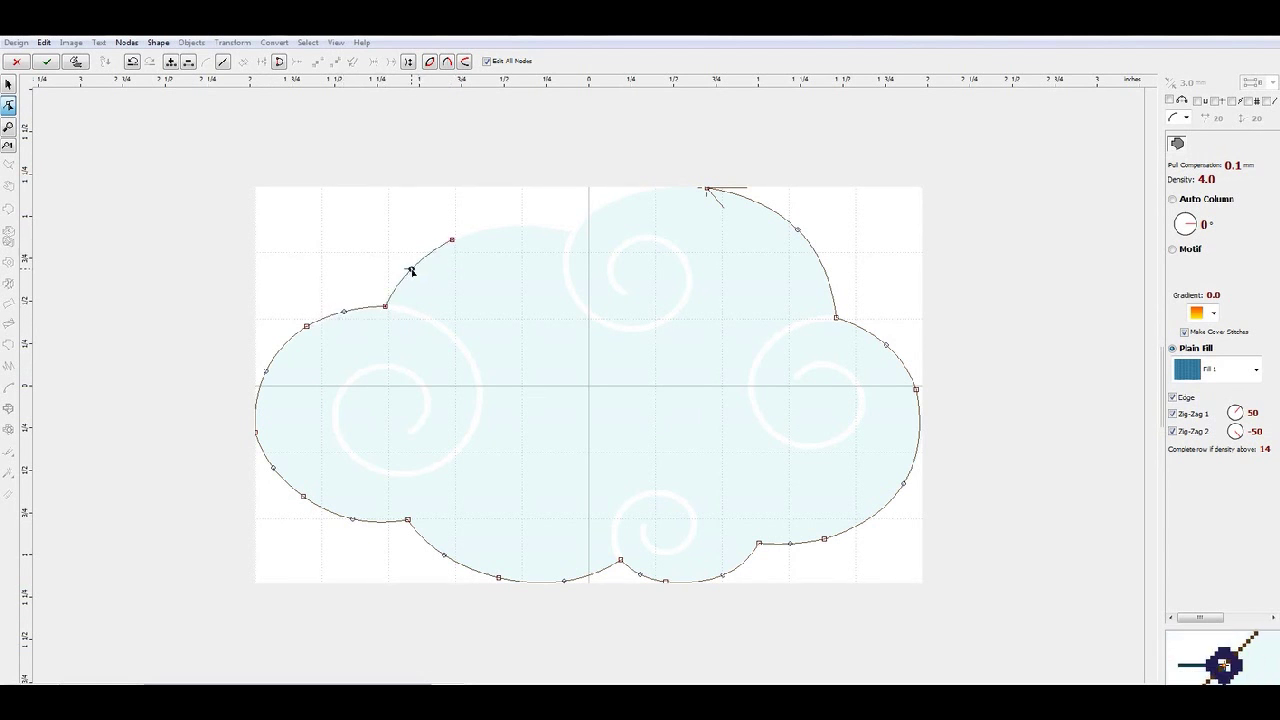
{"action": "left_click", "coordinate": [573, 230]}
{"action": "left_click_drag", "start_coordinate": [512, 236], "coordinate": [512, 228]}
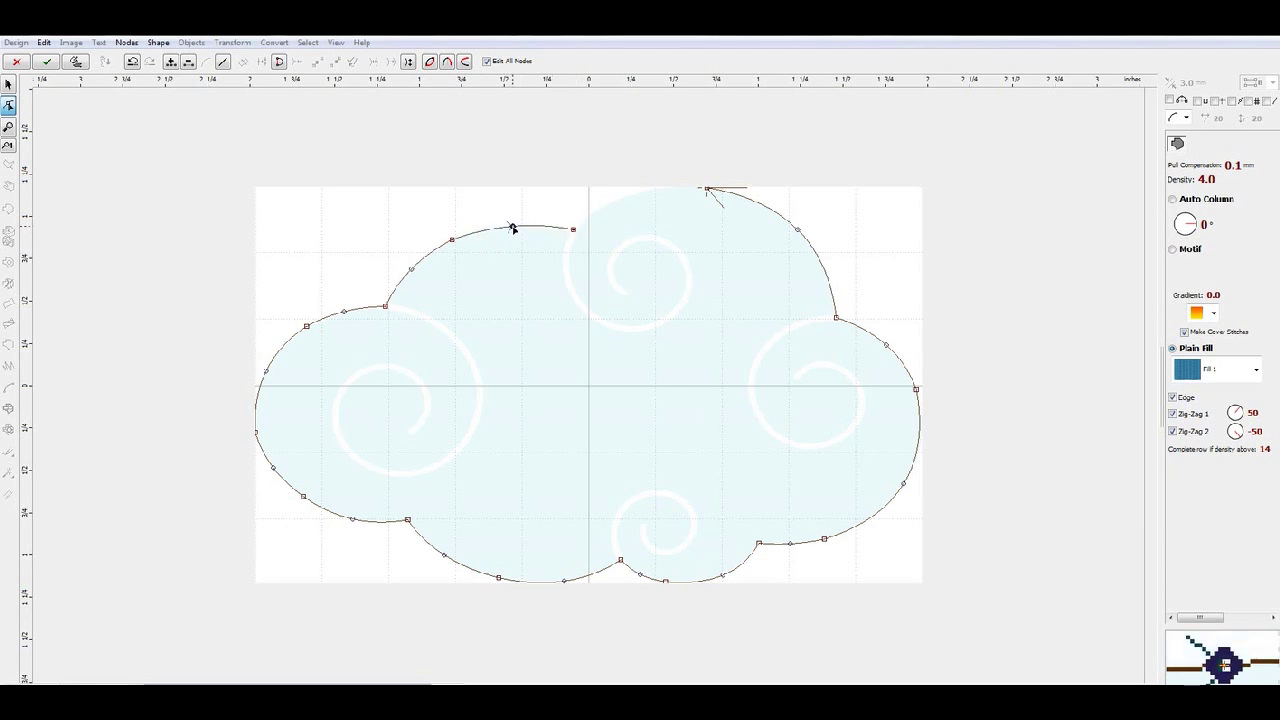
{"action": "left_click", "coordinate": [646, 190]}
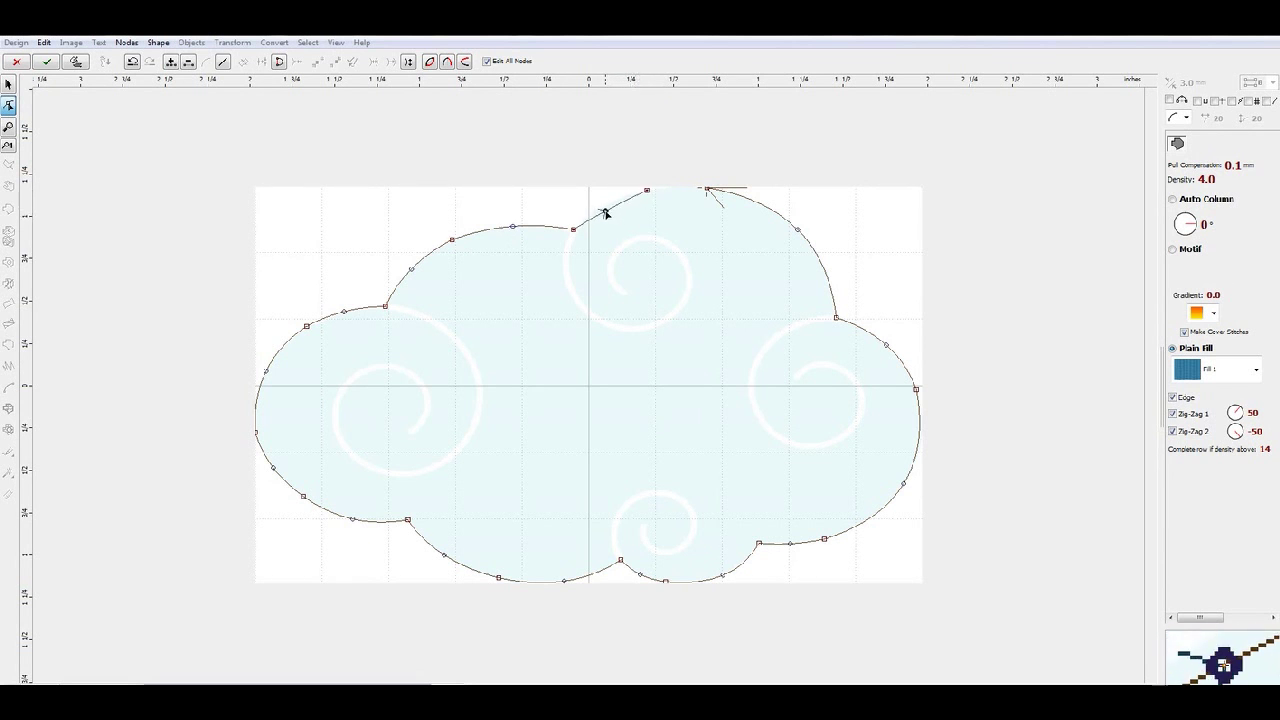
{"action": "left_click_drag", "start_coordinate": [606, 208], "coordinate": [602, 205]}
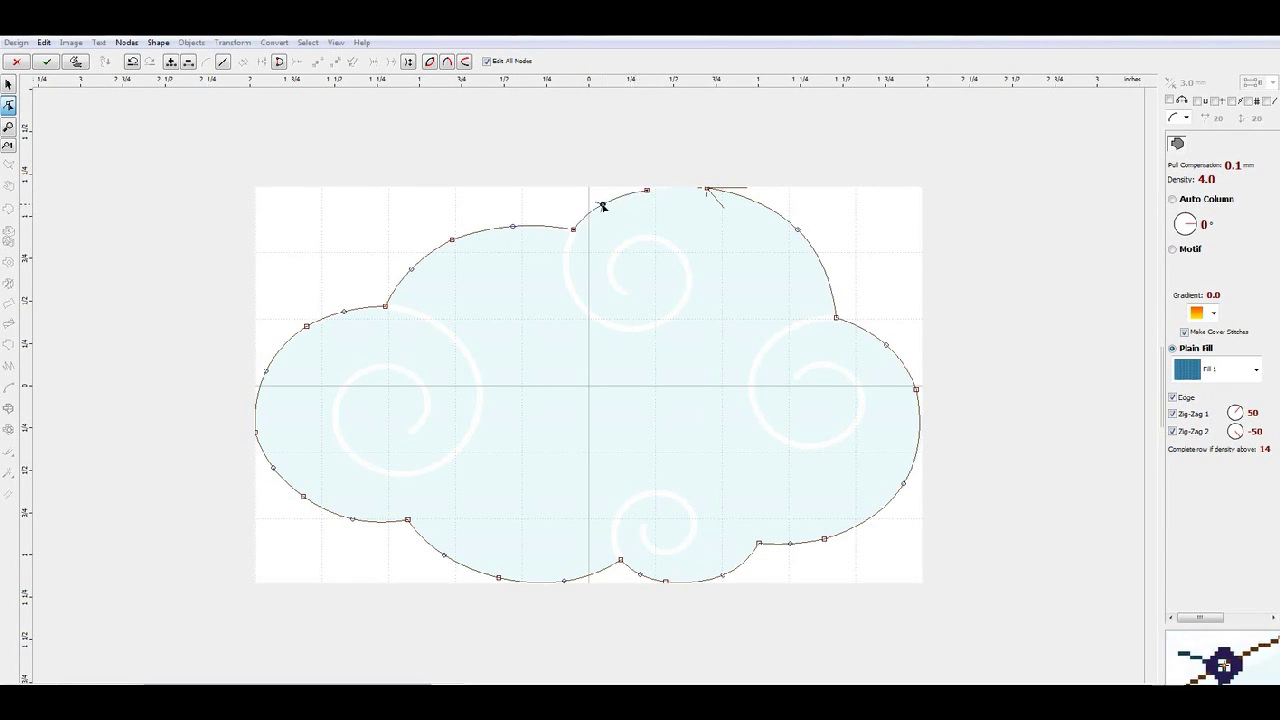
{"action": "left_click", "coordinate": [704, 189]}
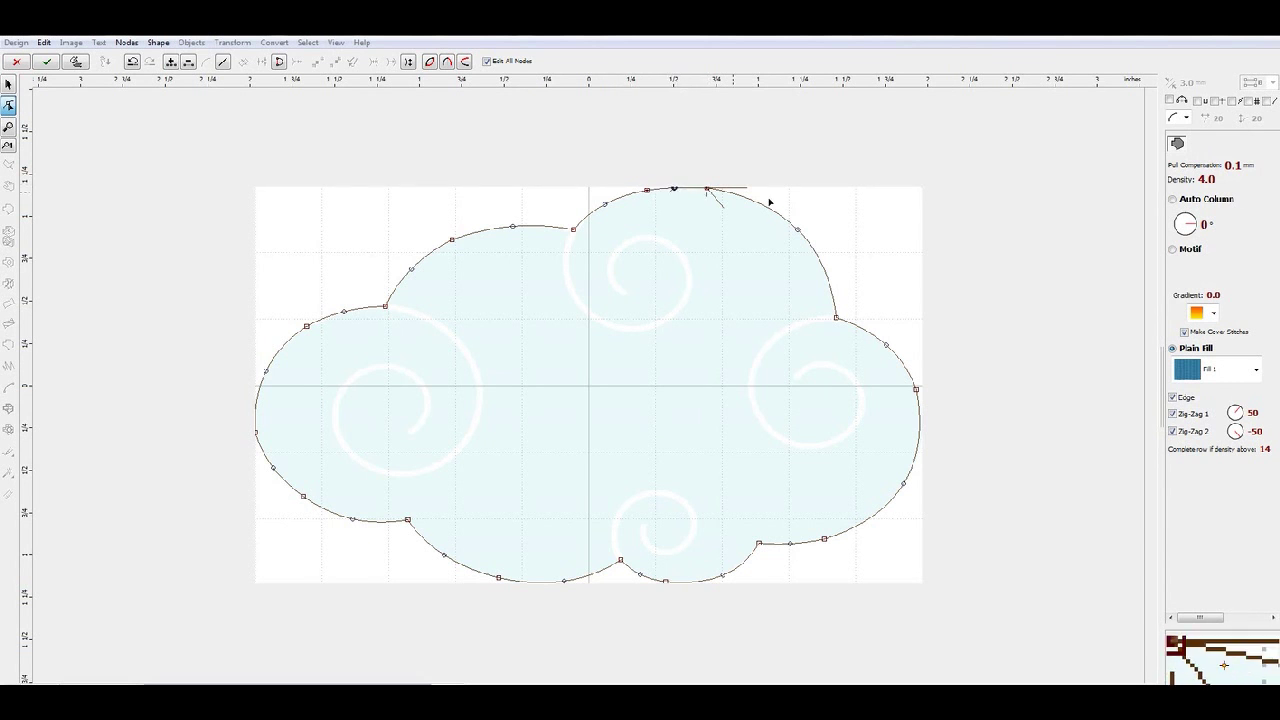
- Set a 3.0 mm satin edge width and generate the cloud's stitches
{"action": "left_click", "coordinate": [1262, 617]}
{"action": "left_click", "coordinate": [1188, 420]}
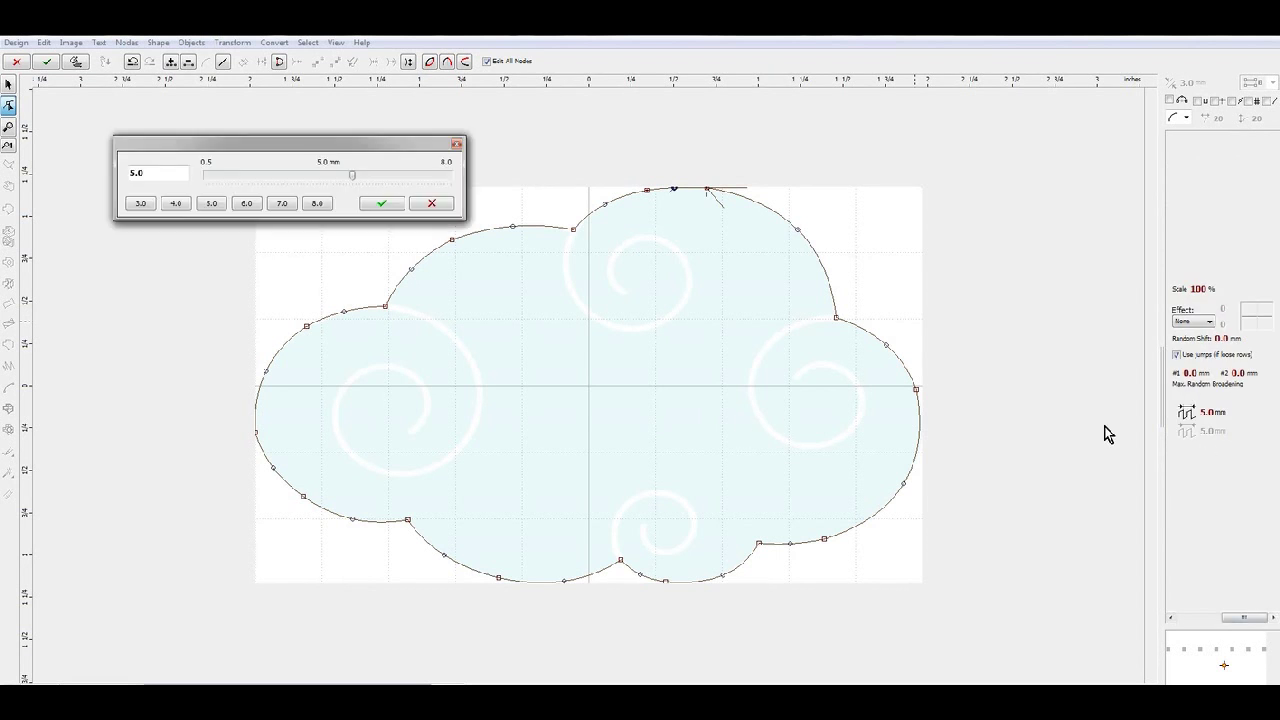
{"action": "left_click", "coordinate": [138, 204]}
{"action": "left_click", "coordinate": [391, 203]}
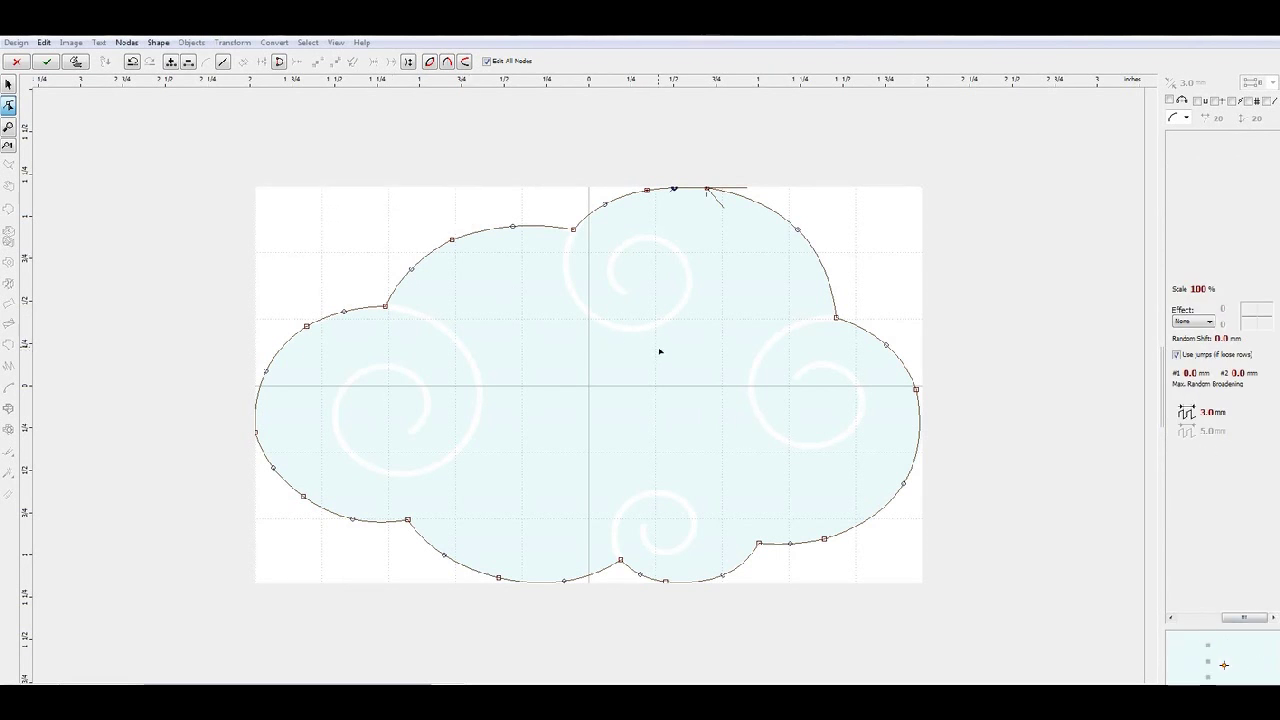
{"action": "right_click", "coordinate": [660, 349]}
{"action": "left_click", "coordinate": [712, 370]}
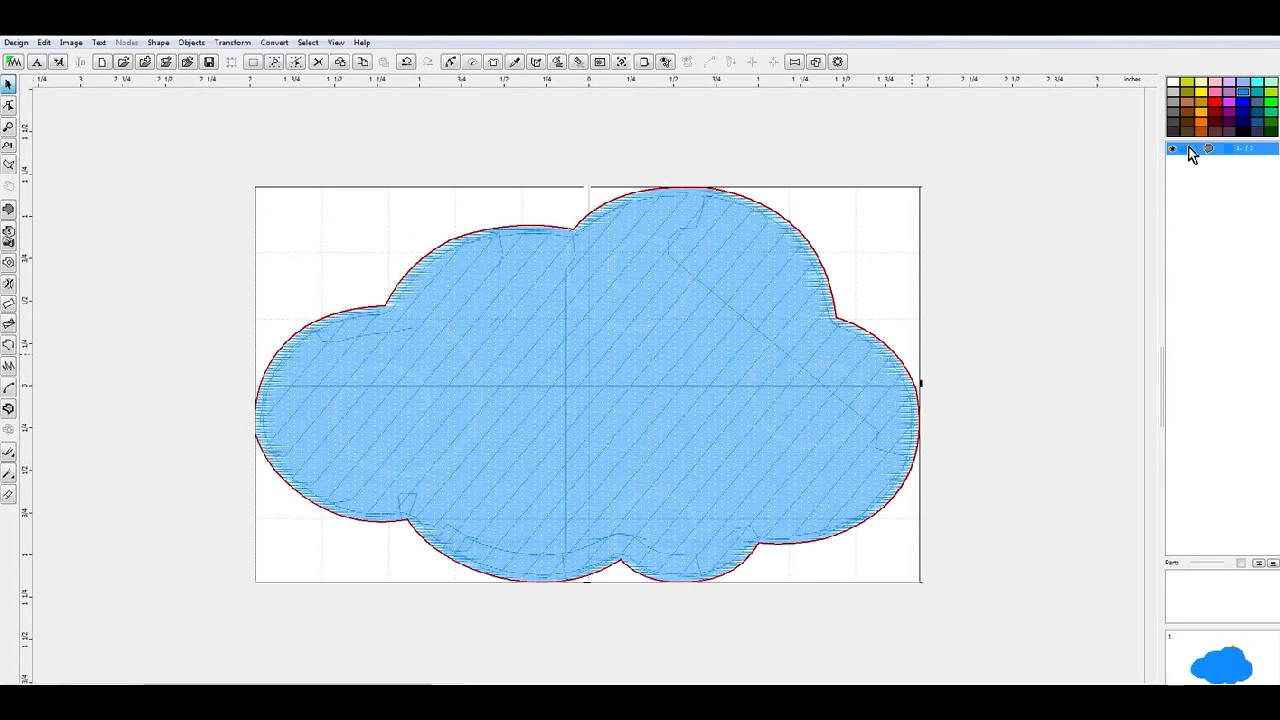
- Set the cloud's thread colour to Marathon Polyester 2272 Pastel Parchment from the catalog
{"action": "right_click", "coordinate": [1190, 152]}
{"action": "mouse_move", "coordinate": [1169, 235]}
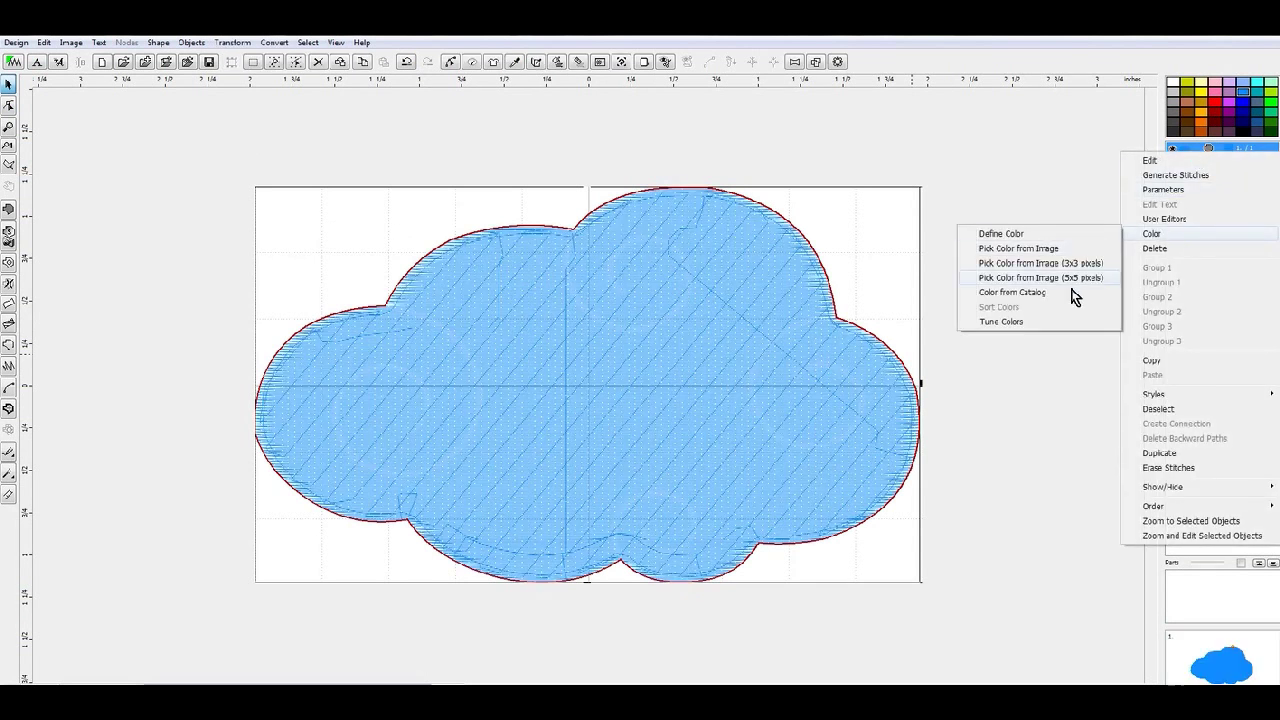
{"action": "left_click", "coordinate": [1040, 292]}
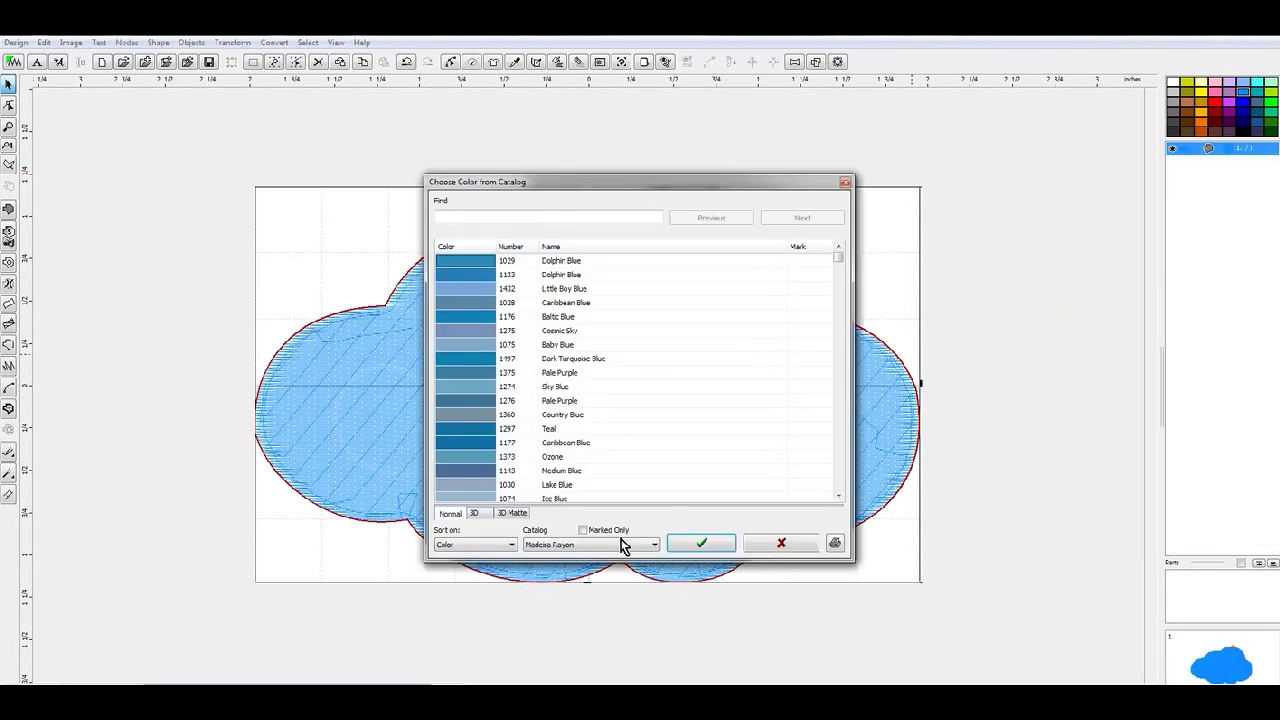
{"action": "left_click", "coordinate": [621, 540]}
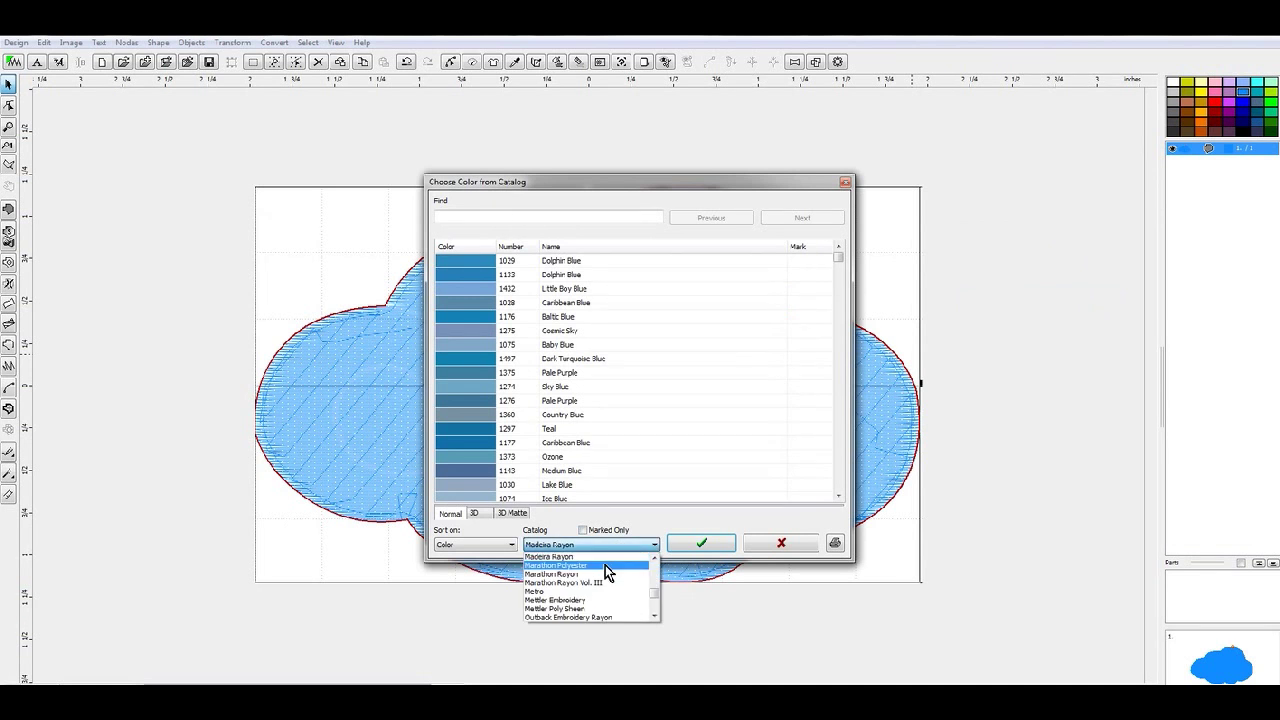
{"action": "left_click", "coordinate": [605, 565]}
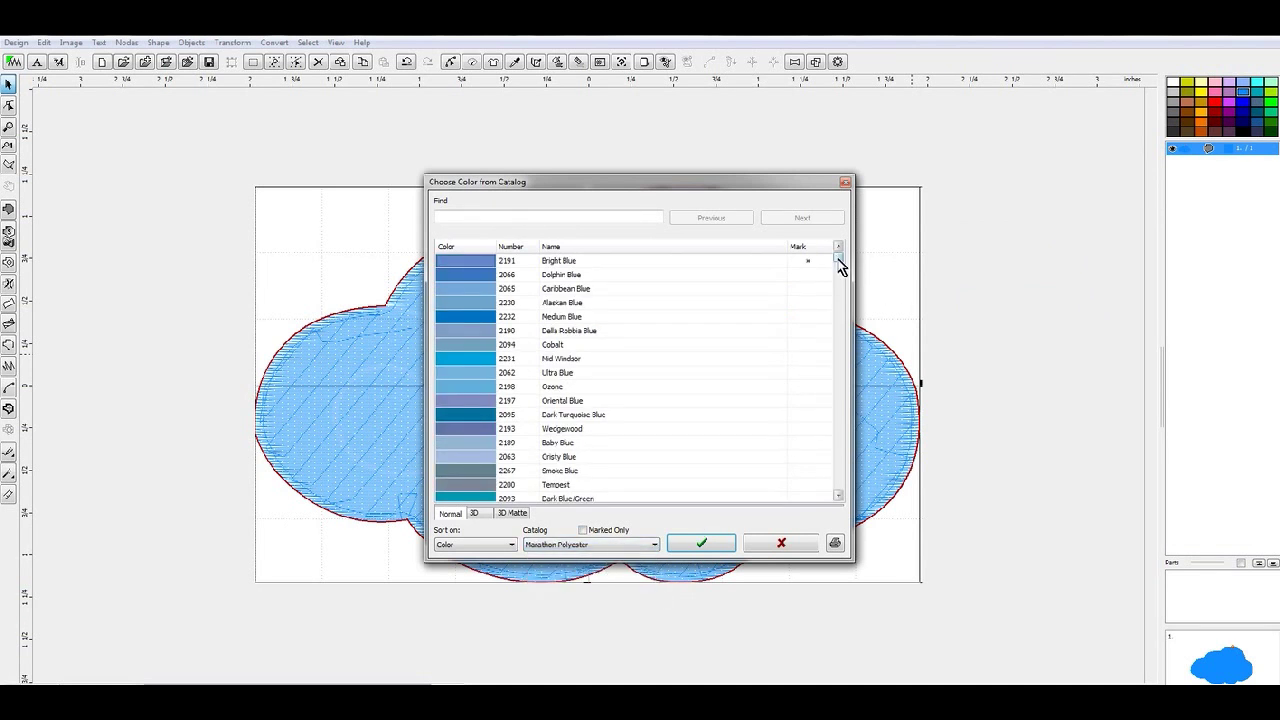
{"action": "left_click_drag", "start_coordinate": [838, 257], "coordinate": [853, 422]}
{"action": "left_click", "coordinate": [519, 216]}
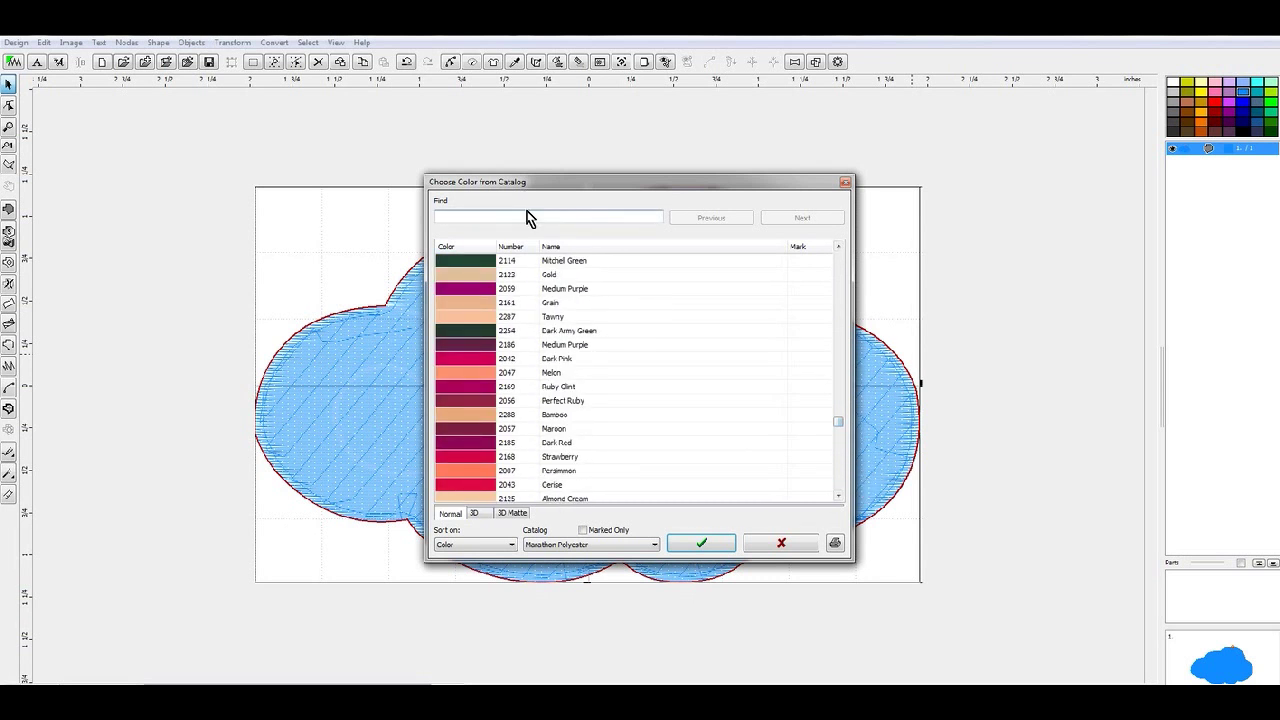
{"action": "type", "text": "parch"}
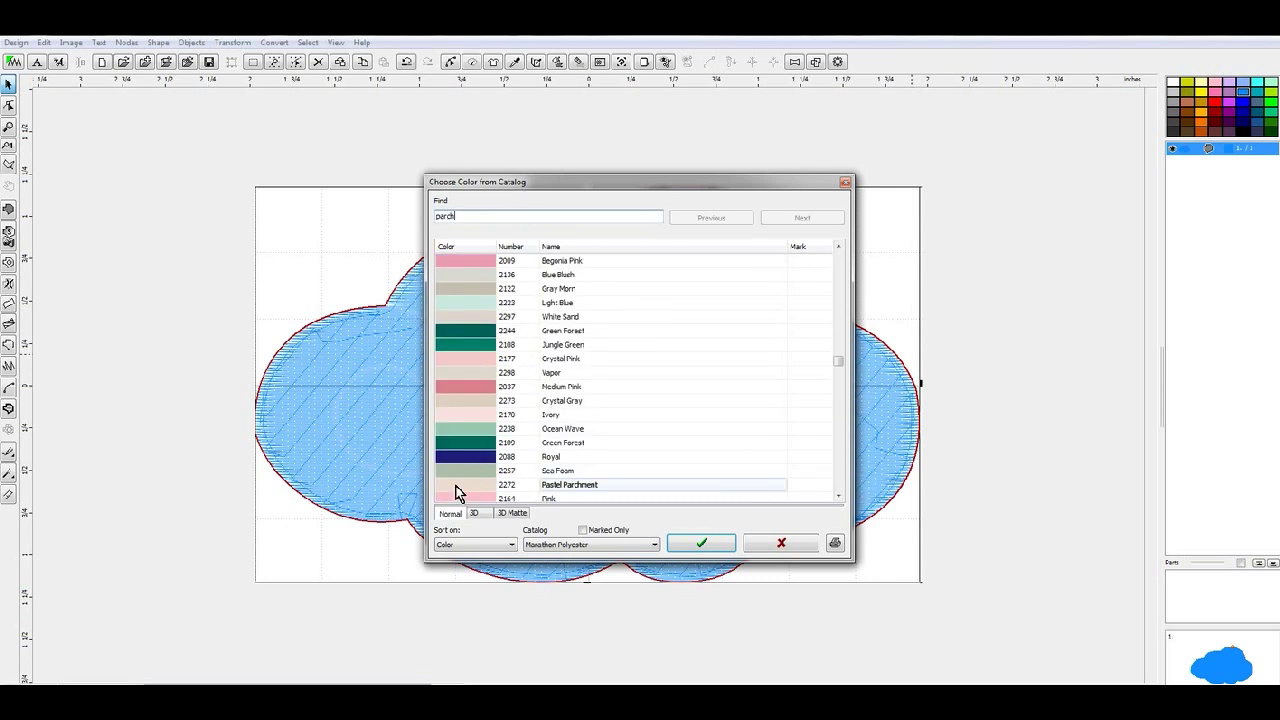
{"action": "left_click", "coordinate": [462, 490]}
{"action": "left_click", "coordinate": [703, 543]}
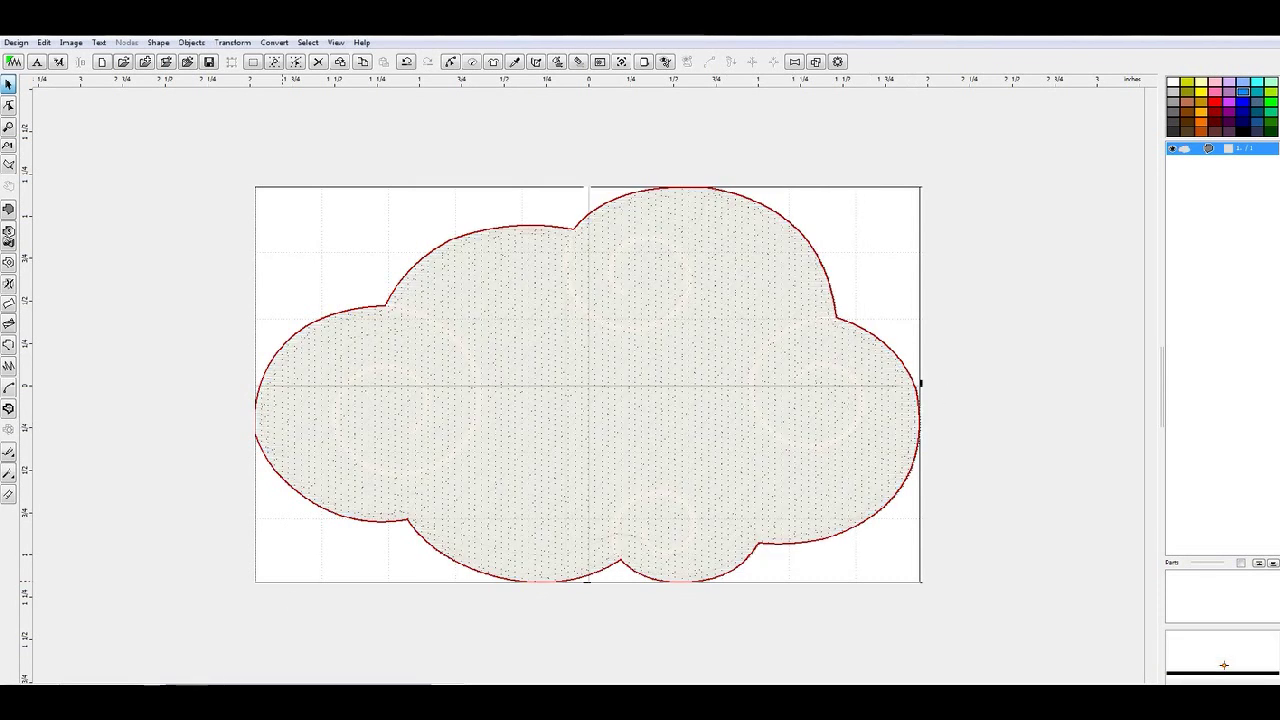
{"action": "key", "text": "F9"}
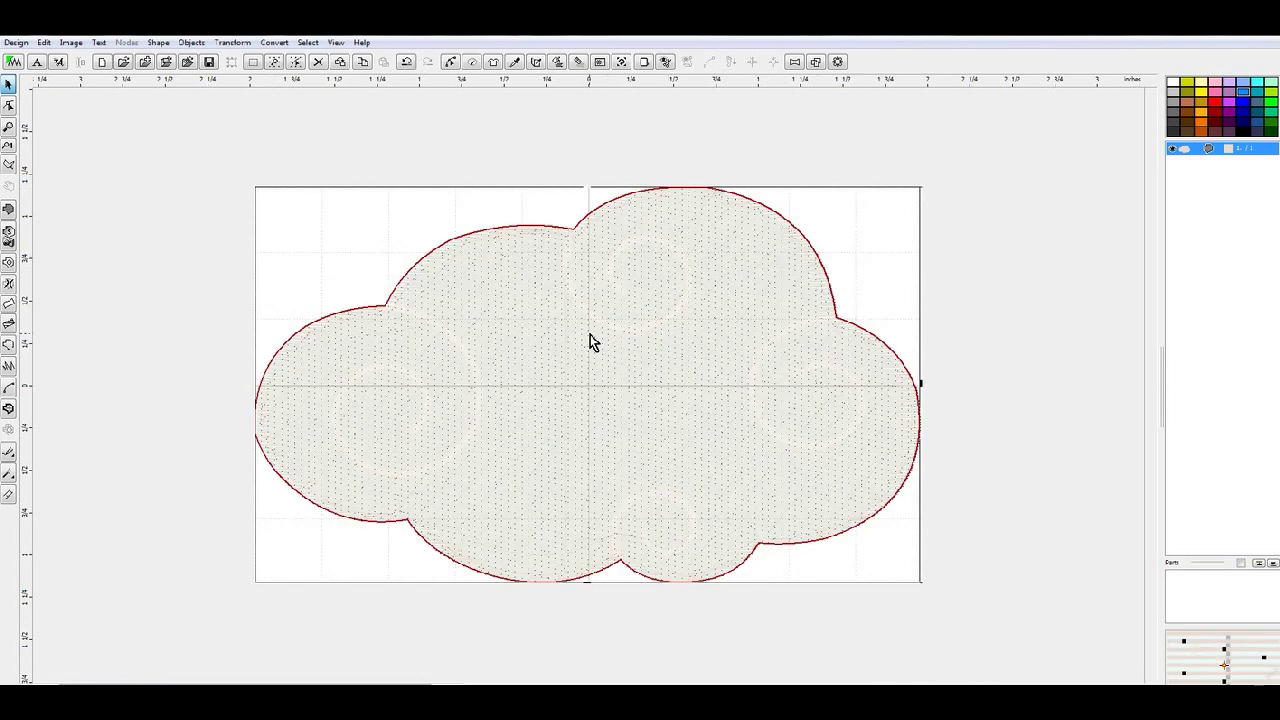
{"action": "left_click", "coordinate": [1174, 149]}
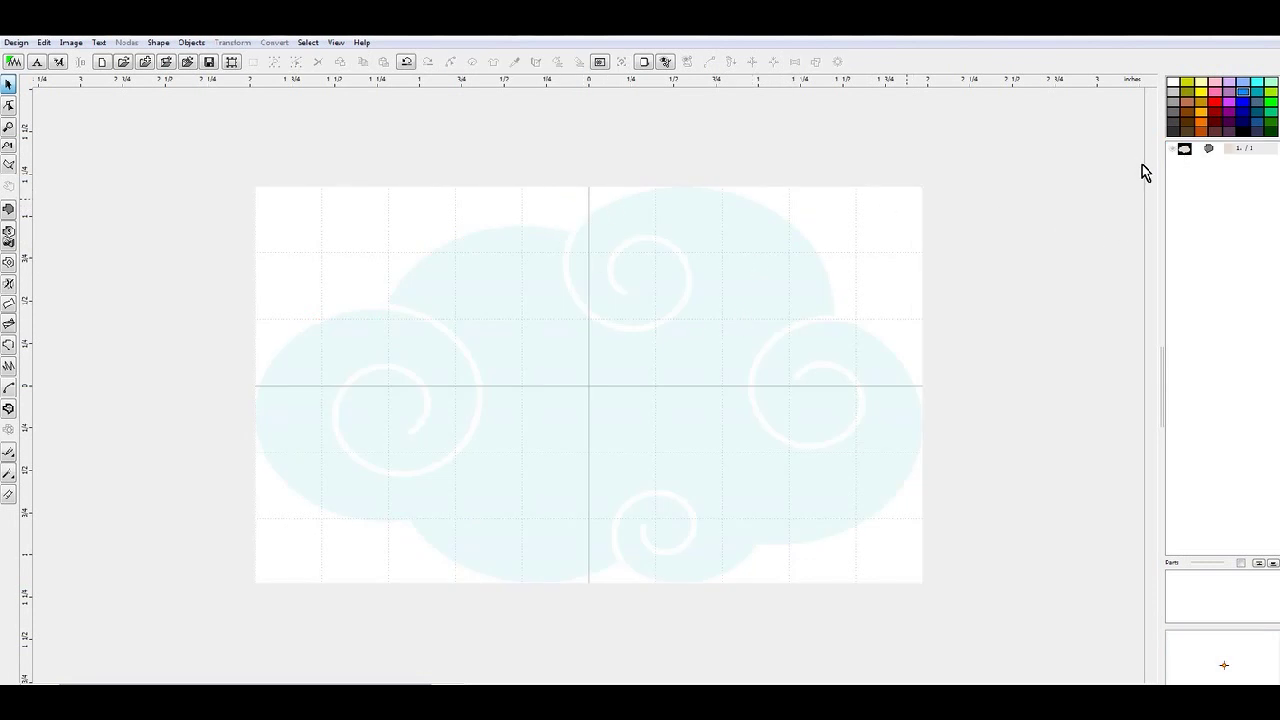
{"action": "left_click", "coordinate": [1174, 149]}
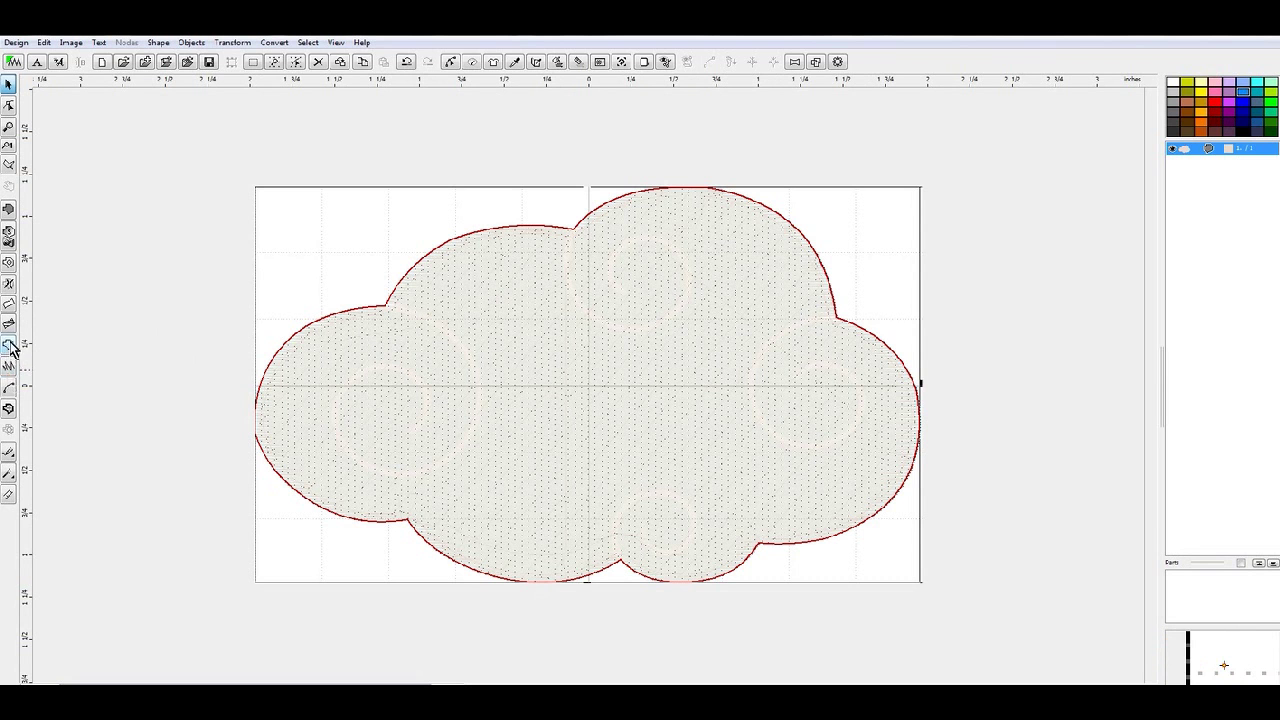
- Draw a curved spiral swirl inside the cloud's left puff
{"action": "left_click", "coordinate": [10, 347]}
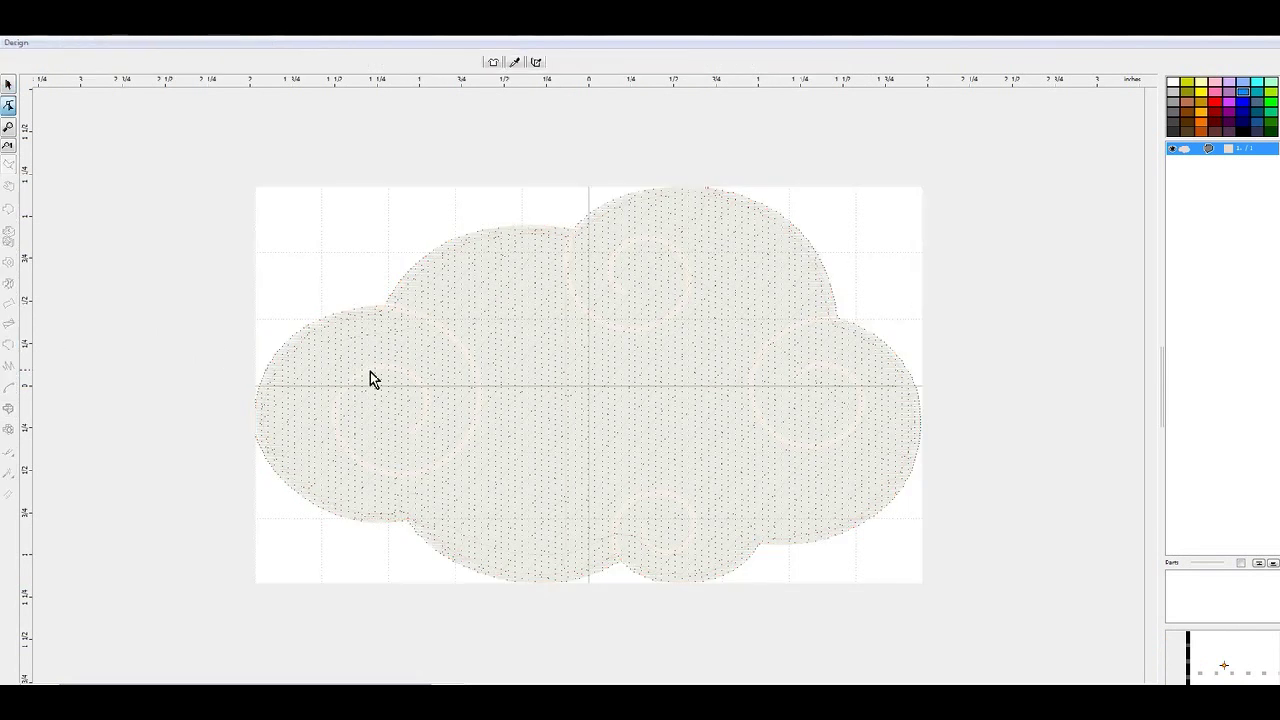
{"action": "left_click", "coordinate": [409, 432]}
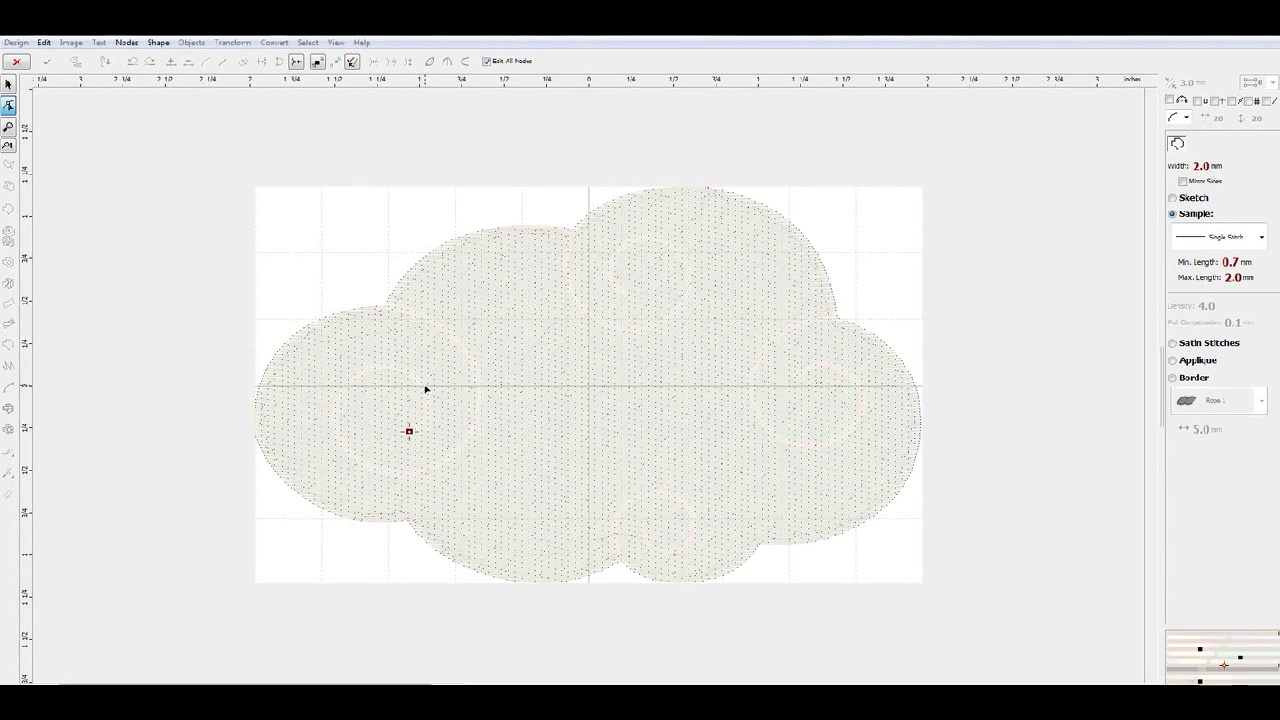
{"action": "left_click", "coordinate": [424, 387]}
{"action": "left_click_drag", "start_coordinate": [418, 410], "coordinate": [397, 369]}
{"action": "left_click", "coordinate": [362, 370]}
{"action": "left_click", "coordinate": [338, 442]}
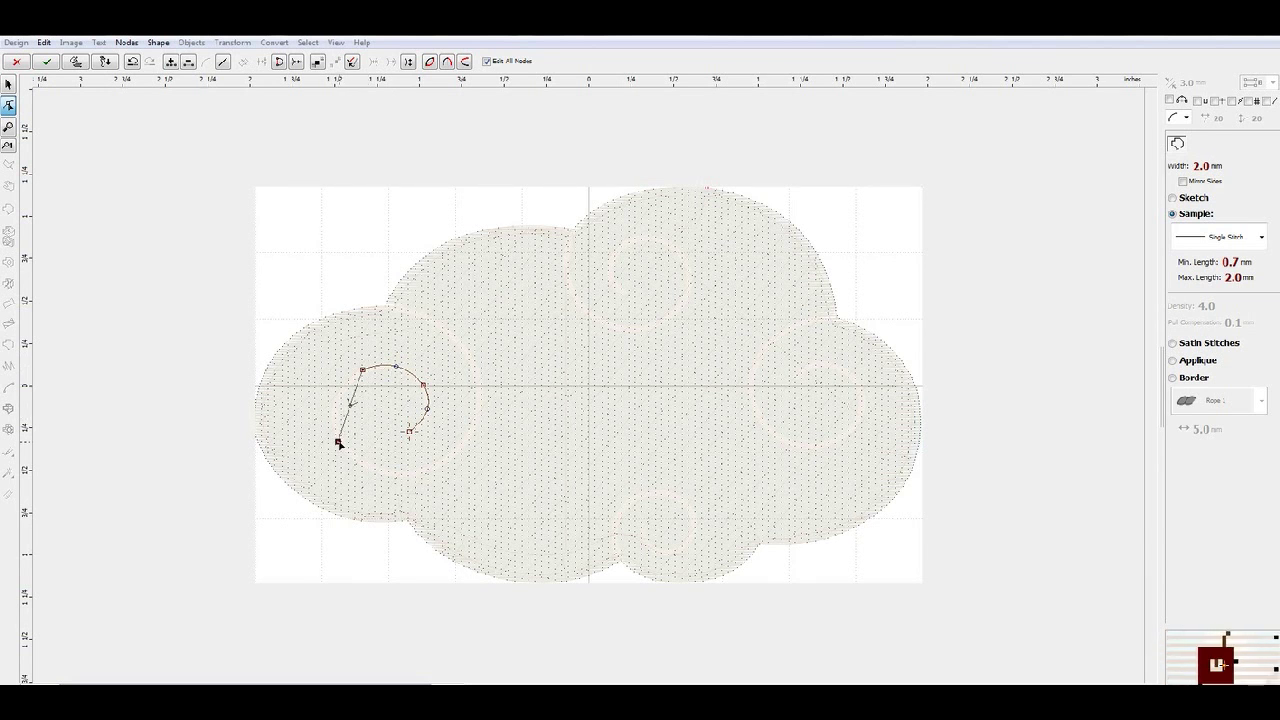
{"action": "left_click_drag", "start_coordinate": [350, 406], "coordinate": [335, 400]}
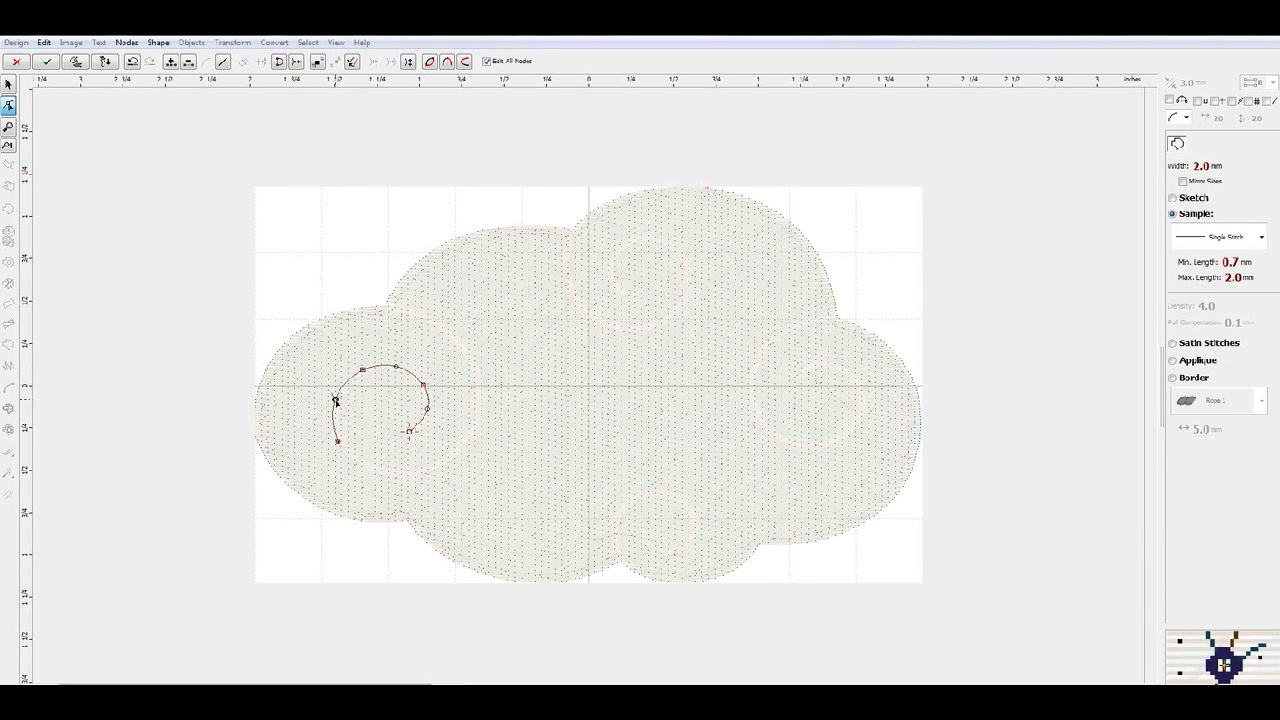
{"action": "left_click", "coordinate": [436, 469]}
{"action": "left_click_drag", "start_coordinate": [383, 460], "coordinate": [387, 474]}
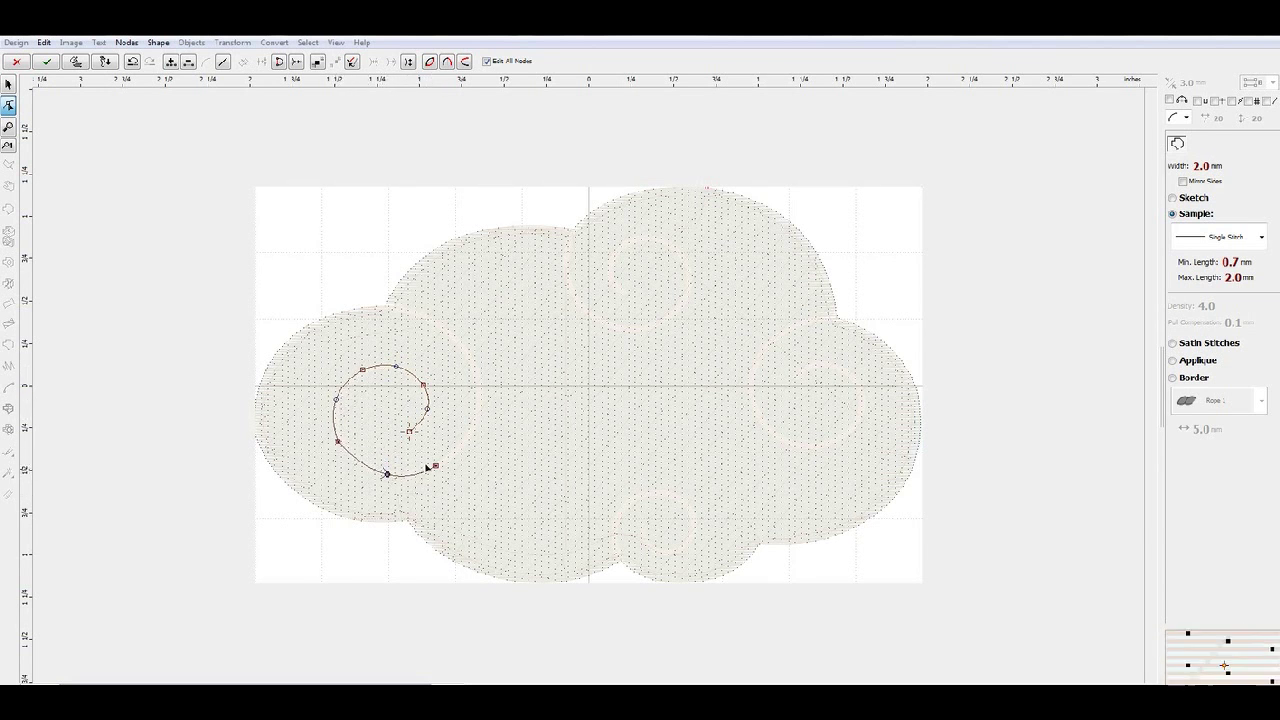
{"action": "left_click", "coordinate": [480, 397]}
{"action": "left_click_drag", "start_coordinate": [461, 440], "coordinate": [470, 438]}
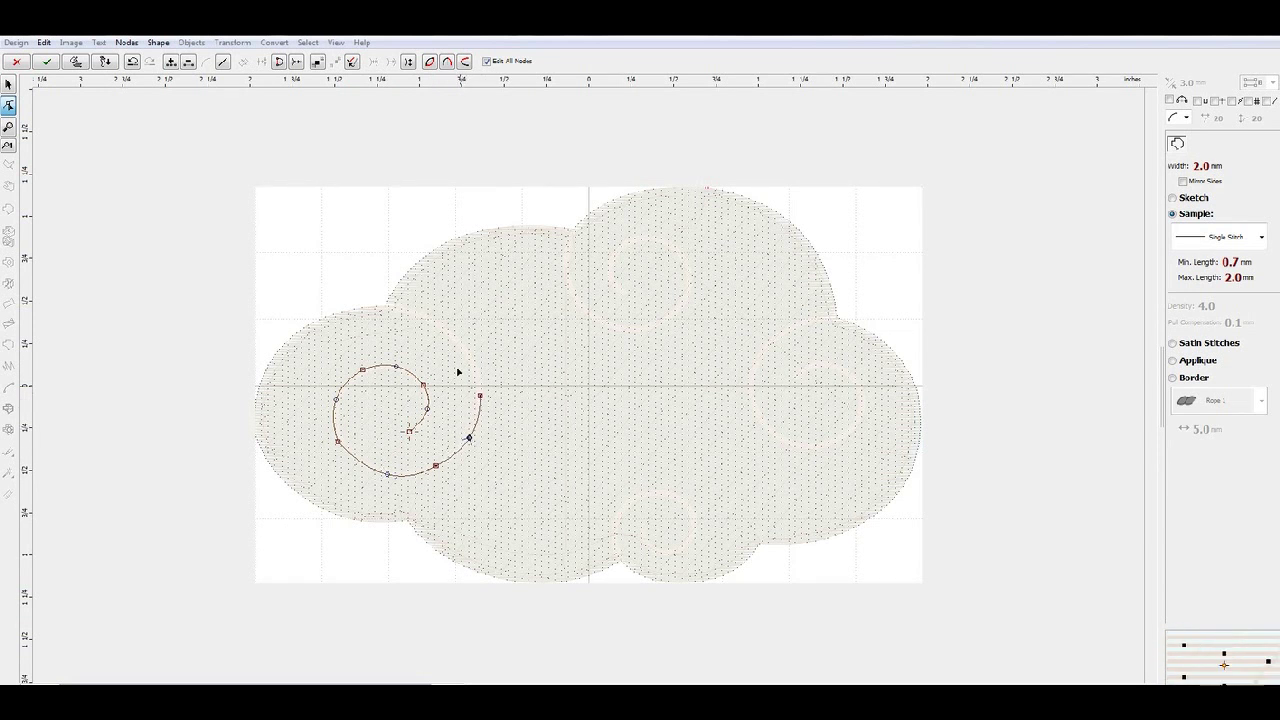
{"action": "left_click", "coordinate": [442, 328]}
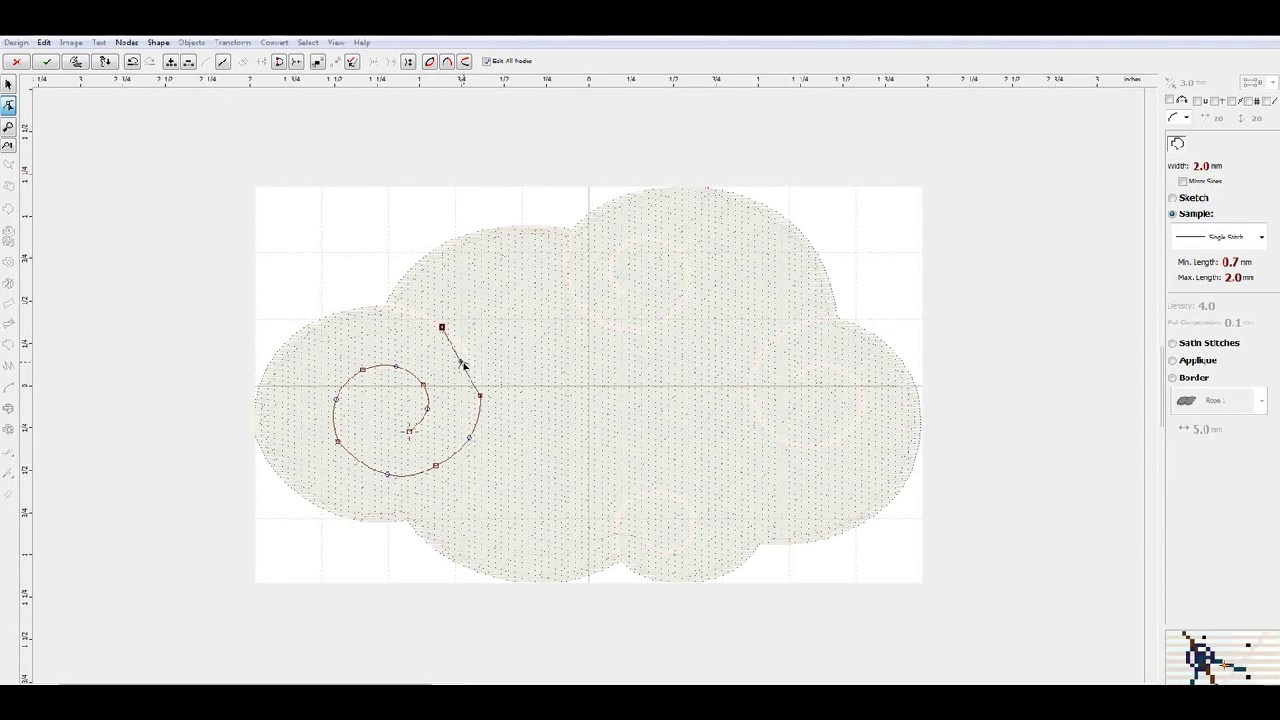
{"action": "left_click_drag", "start_coordinate": [463, 365], "coordinate": [469, 355]}
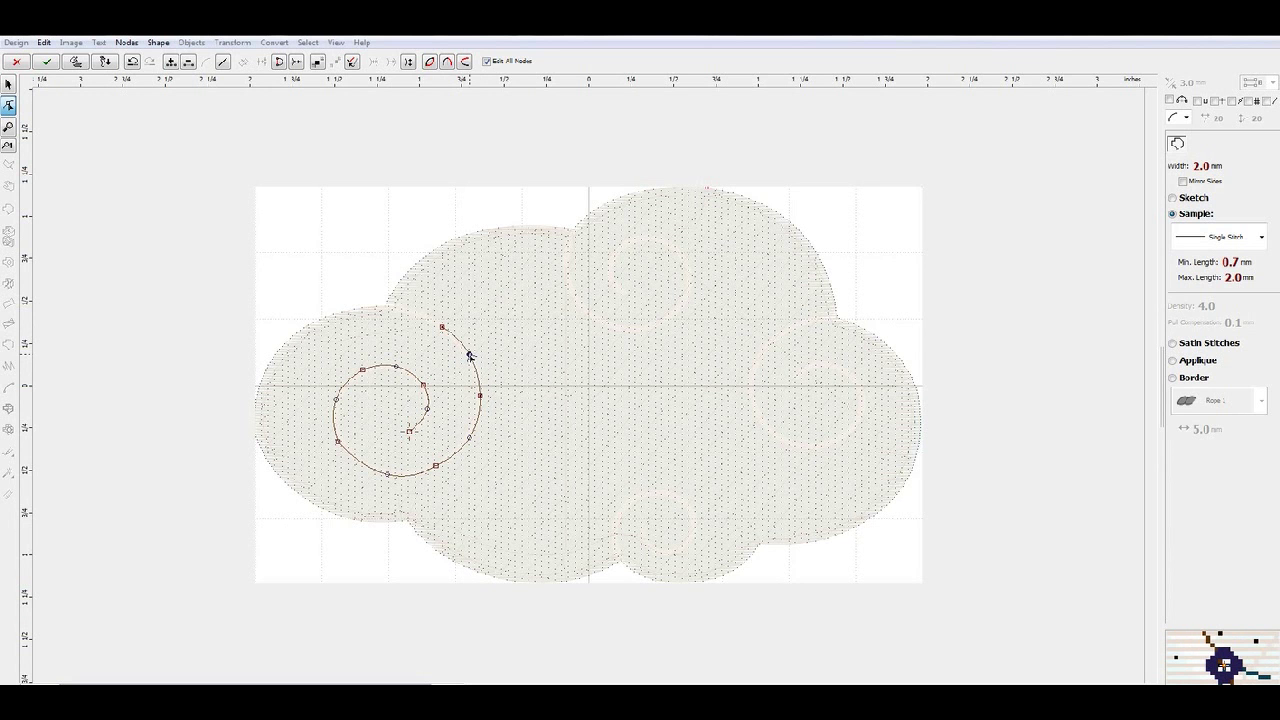
{"action": "left_click", "coordinate": [386, 307]}
{"action": "left_click_drag", "start_coordinate": [412, 317], "coordinate": [414, 309]}
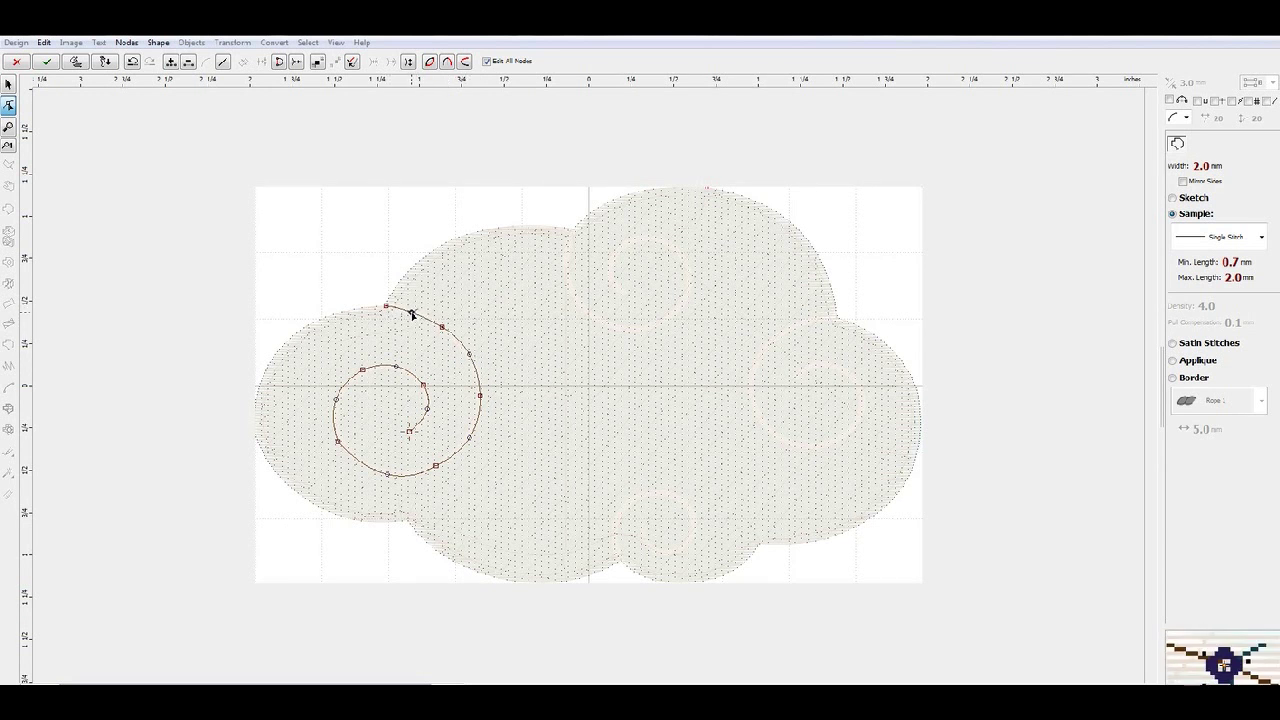
- Extend the swirl path down the cloud's left edge and along the bottom to the dip
{"action": "left_click", "coordinate": [306, 325]}
{"action": "left_click_drag", "start_coordinate": [346, 316], "coordinate": [344, 313]}
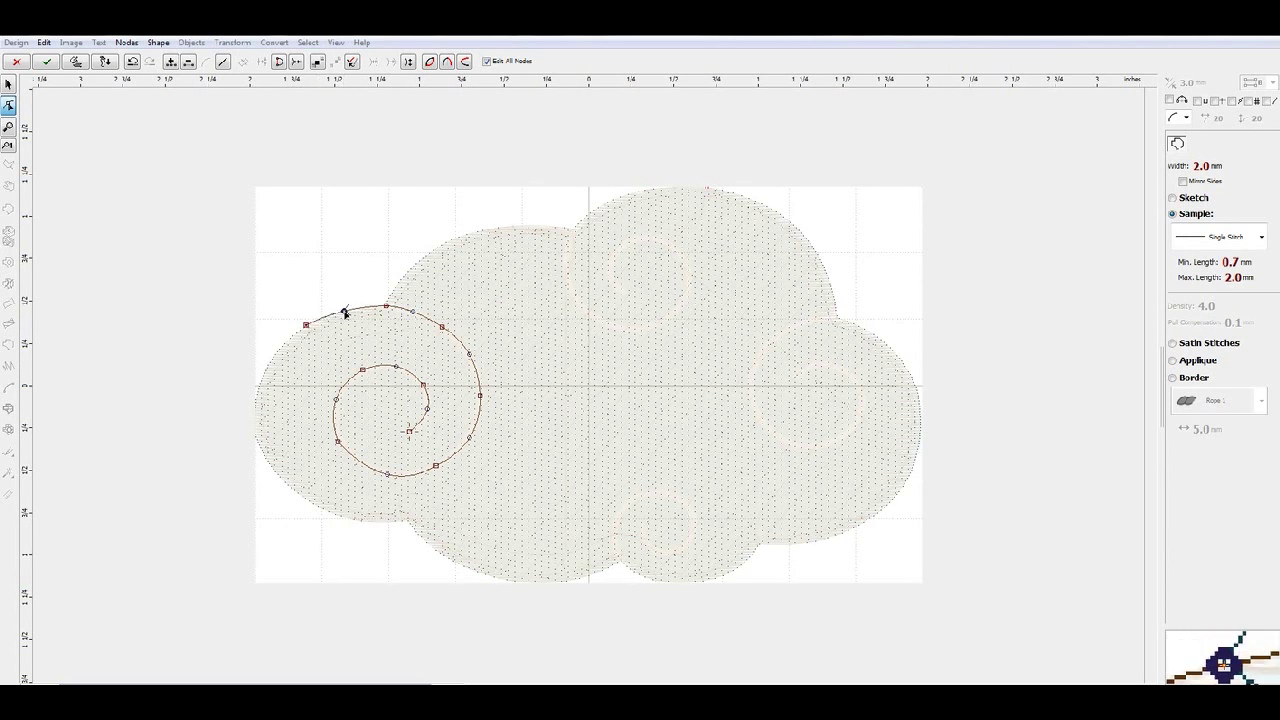
{"action": "left_click", "coordinate": [259, 384]}
{"action": "left_click_drag", "start_coordinate": [284, 354], "coordinate": [280, 352]}
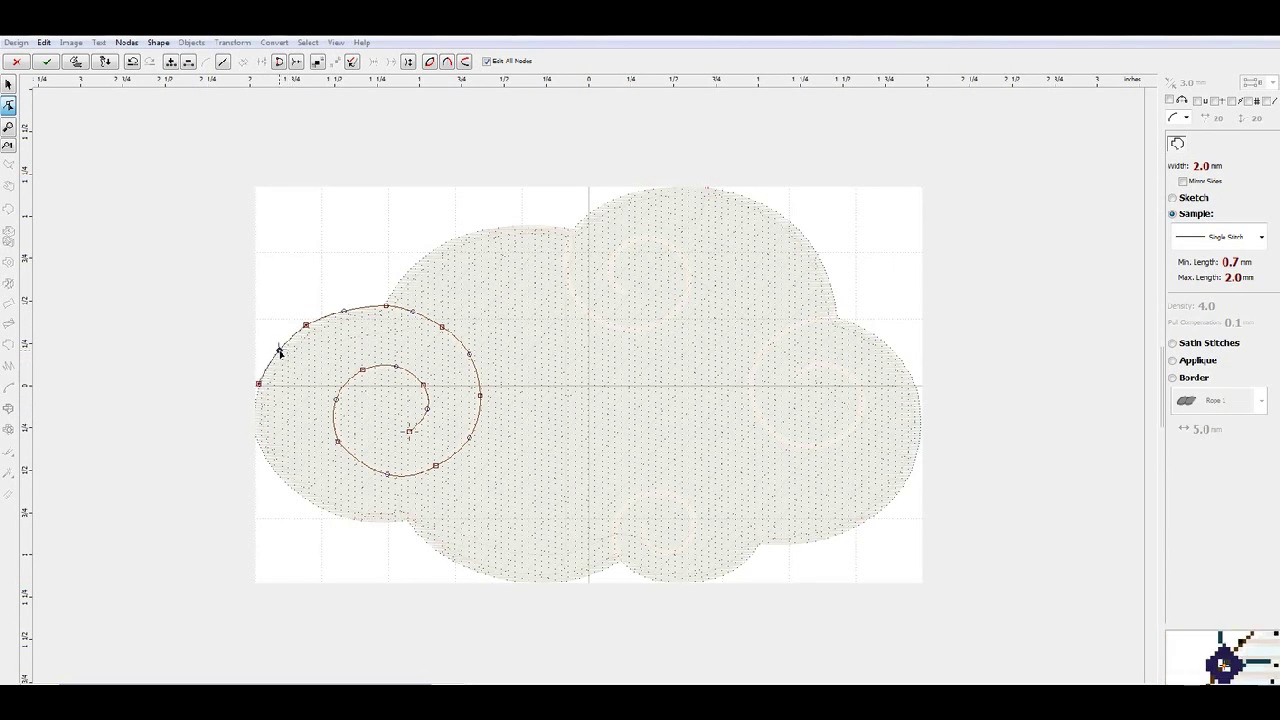
{"action": "left_click", "coordinate": [285, 484]}
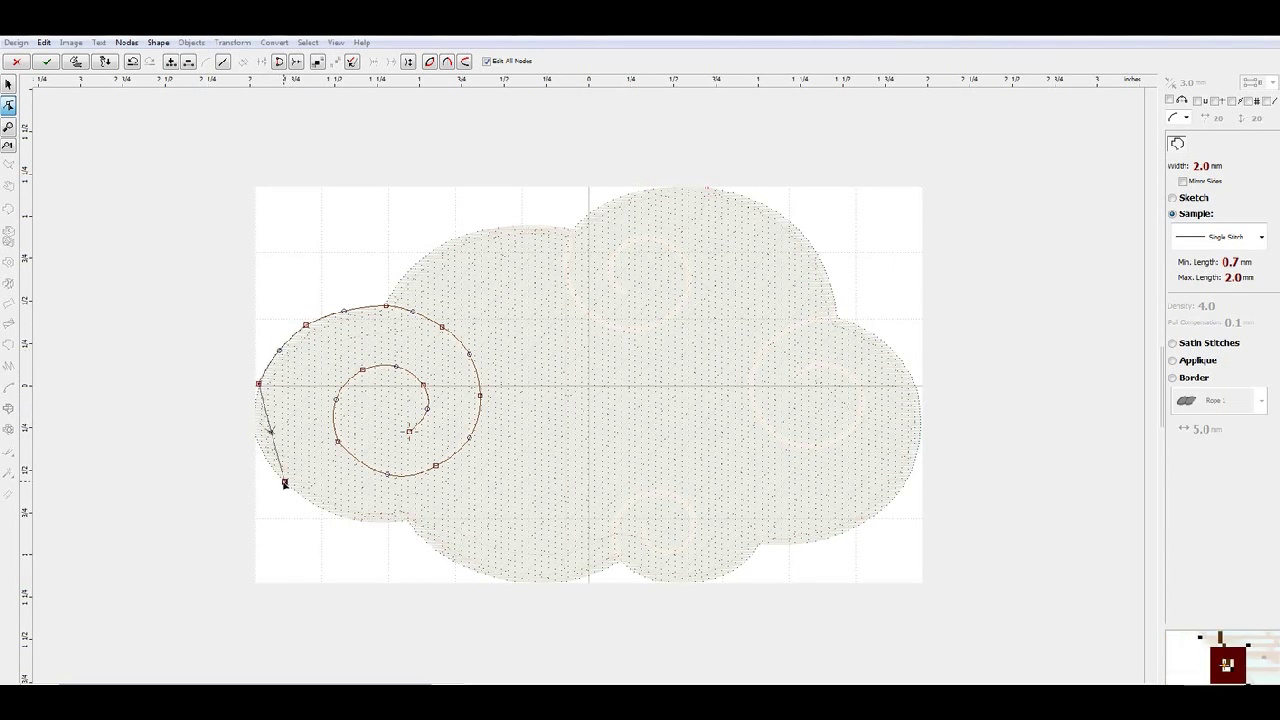
{"action": "left_click_drag", "start_coordinate": [270, 432], "coordinate": [256, 440]}
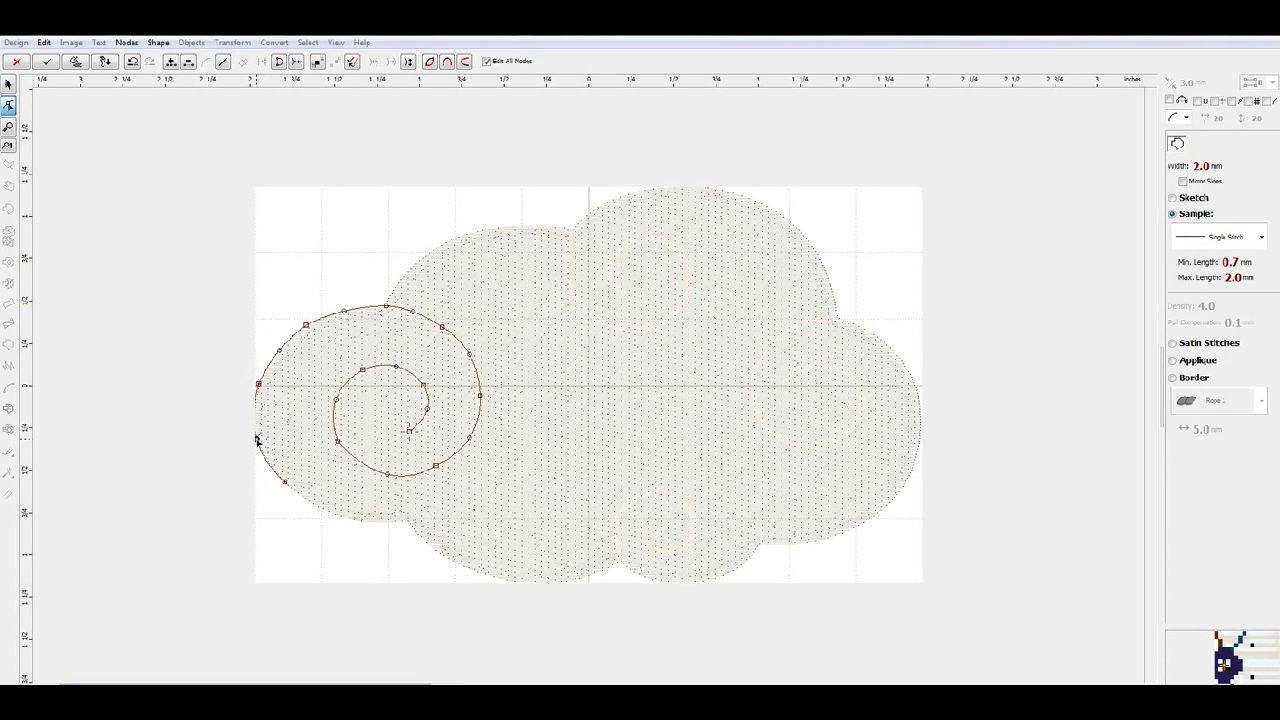
{"action": "left_click", "coordinate": [408, 520]}
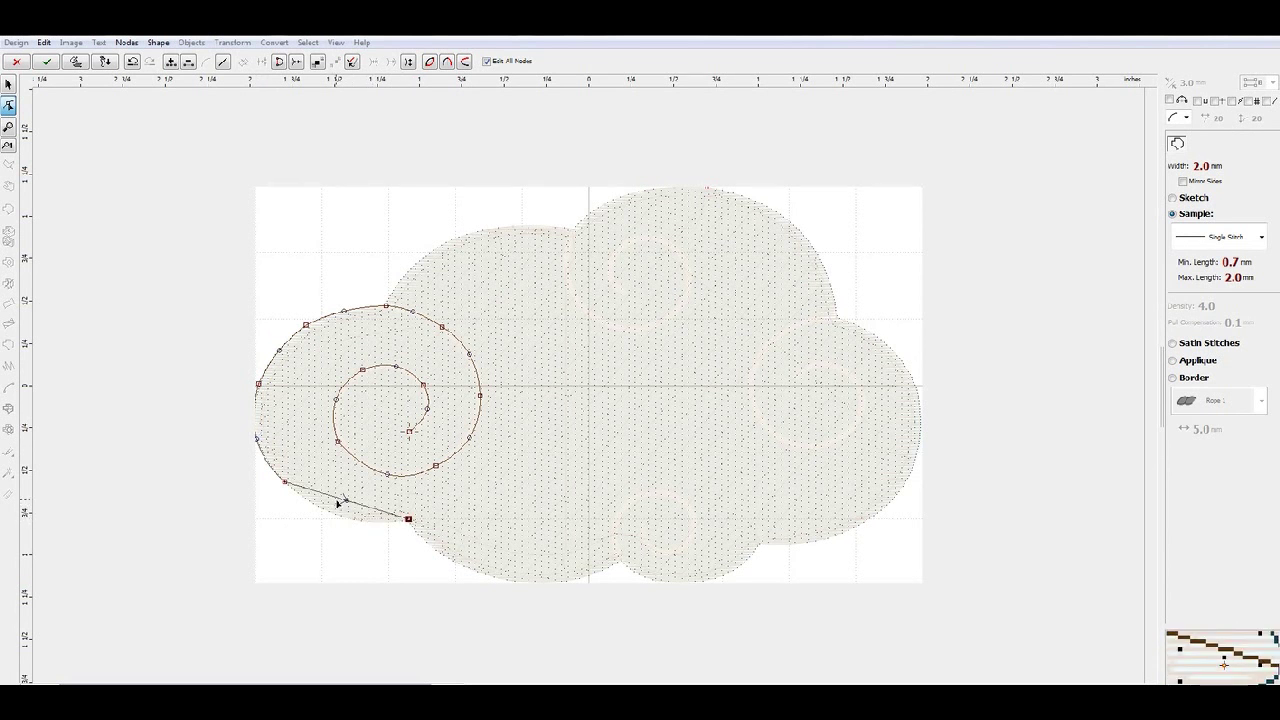
{"action": "left_click_drag", "start_coordinate": [346, 505], "coordinate": [344, 517]}
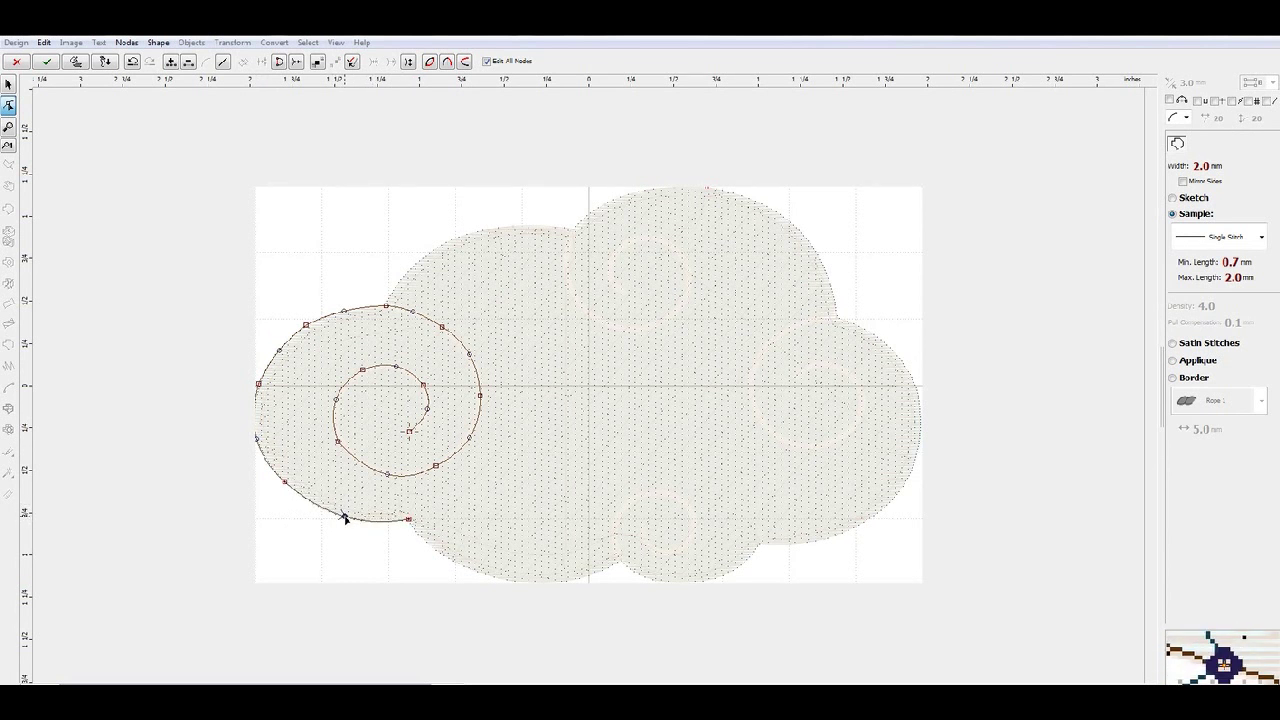
{"action": "left_click", "coordinate": [494, 576]}
{"action": "left_click_drag", "start_coordinate": [453, 546], "coordinate": [446, 558]}
{"action": "left_click", "coordinate": [620, 562]}
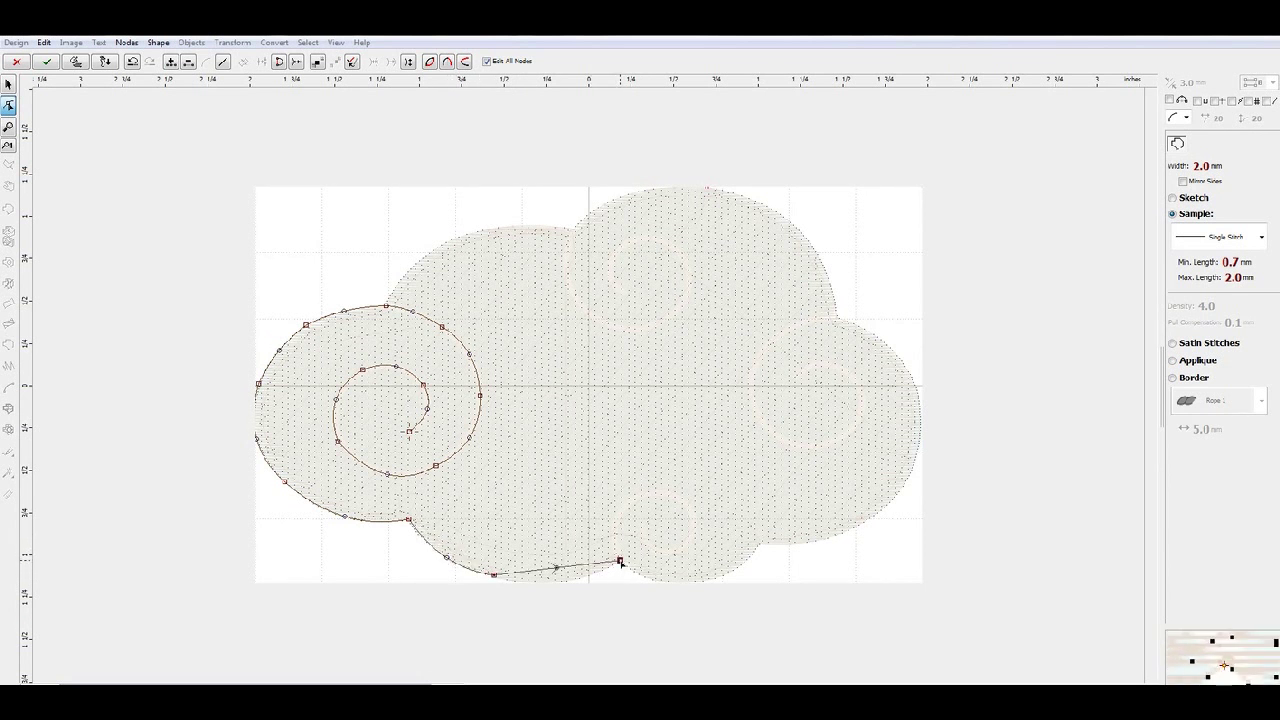
{"action": "left_click_drag", "start_coordinate": [555, 570], "coordinate": [554, 585]}
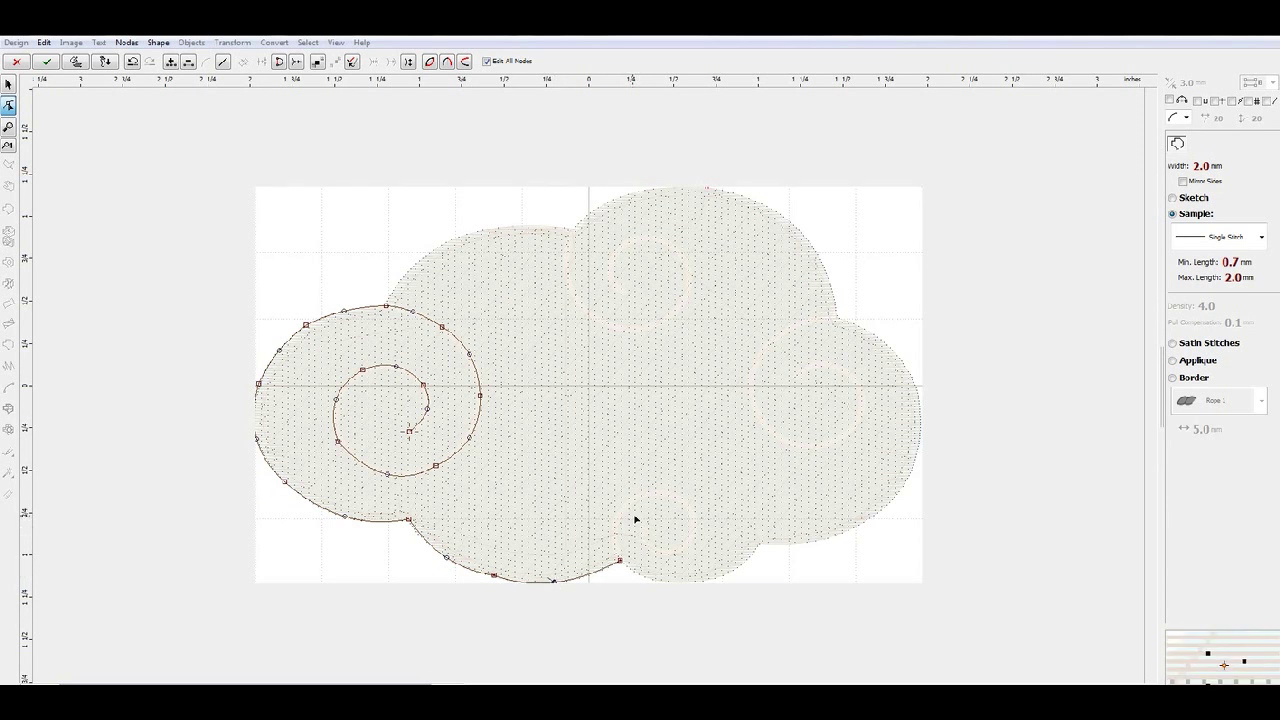
- Make the path a satin-stitch line and finish the object to generate its stitches
{"action": "left_click", "coordinate": [1226, 344]}
{"action": "left_click", "coordinate": [1226, 344]}
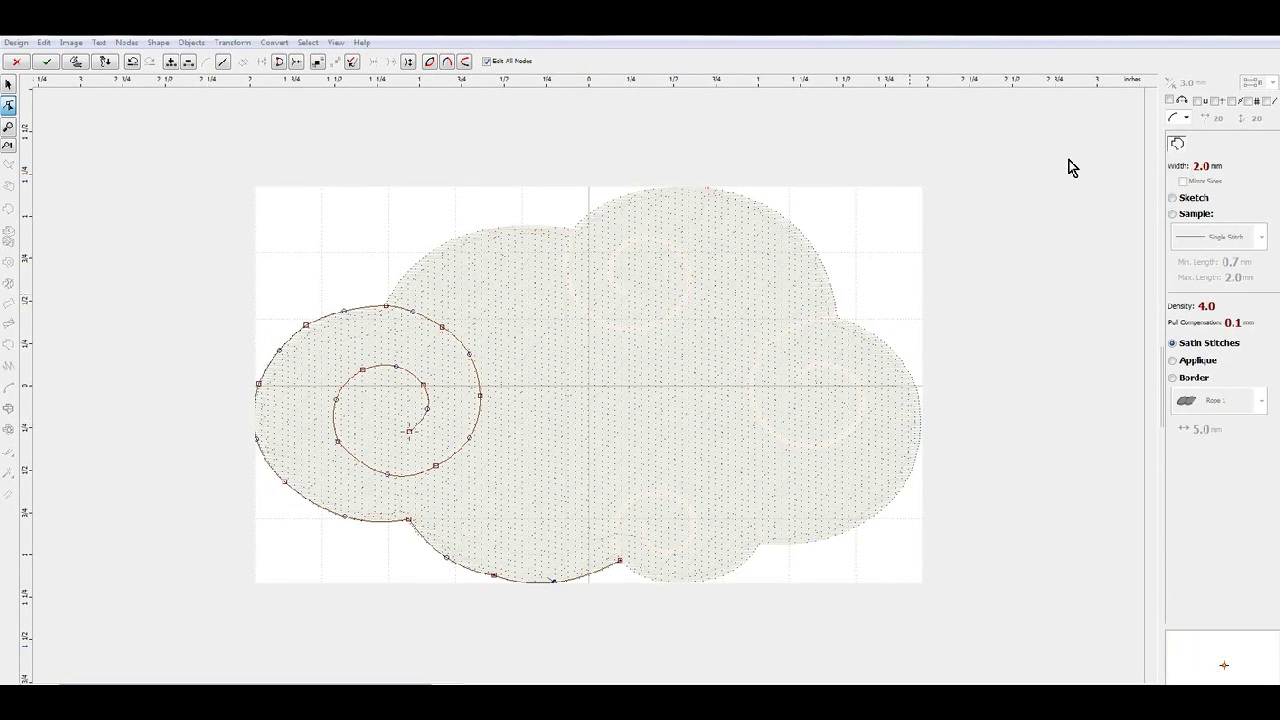
{"action": "right_click", "coordinate": [462, 322]}
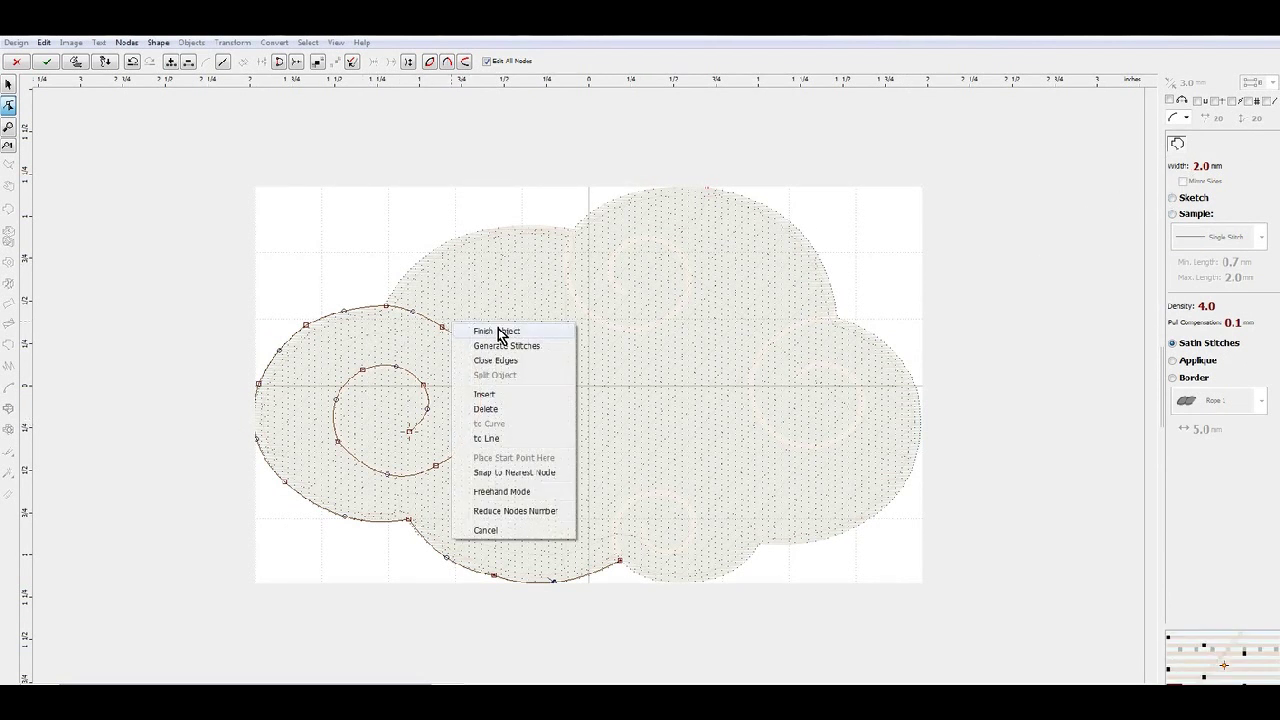
{"action": "left_click", "coordinate": [503, 357]}
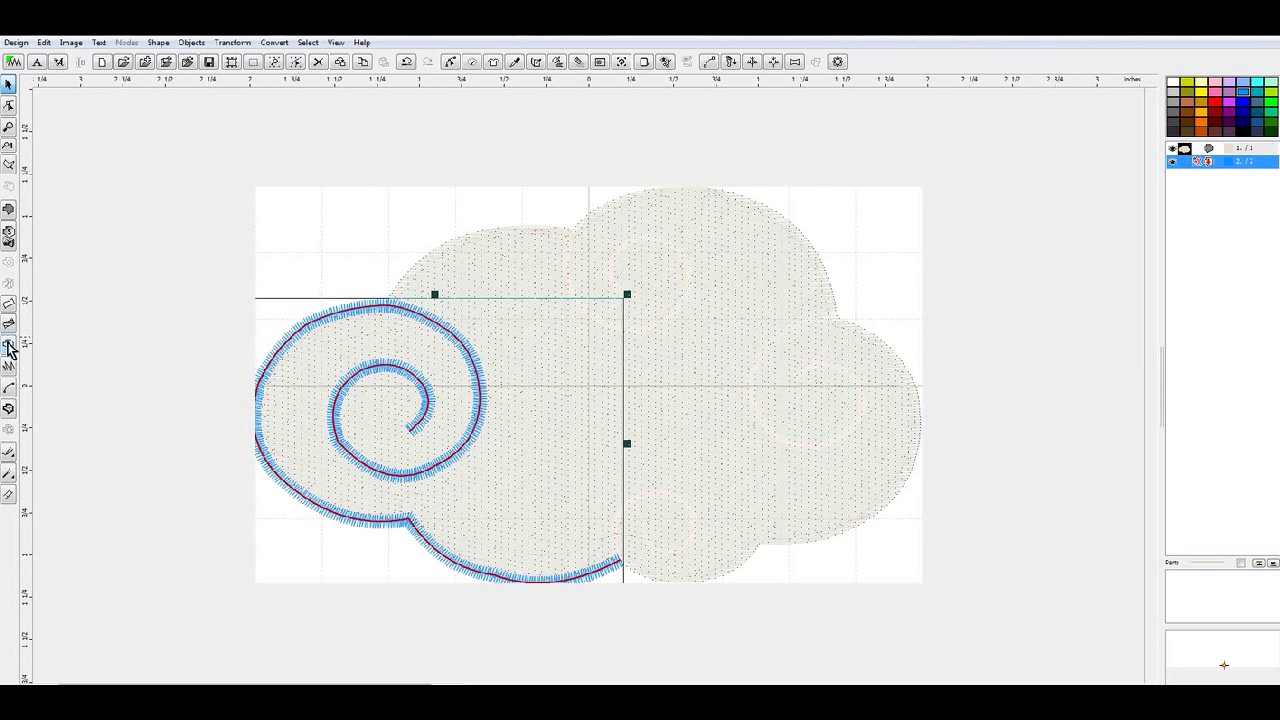
- Draw a small curl path from the swirl's end at the cloud's bottom centre
{"action": "left_click", "coordinate": [651, 538]}
{"action": "left_click", "coordinate": [628, 568]}
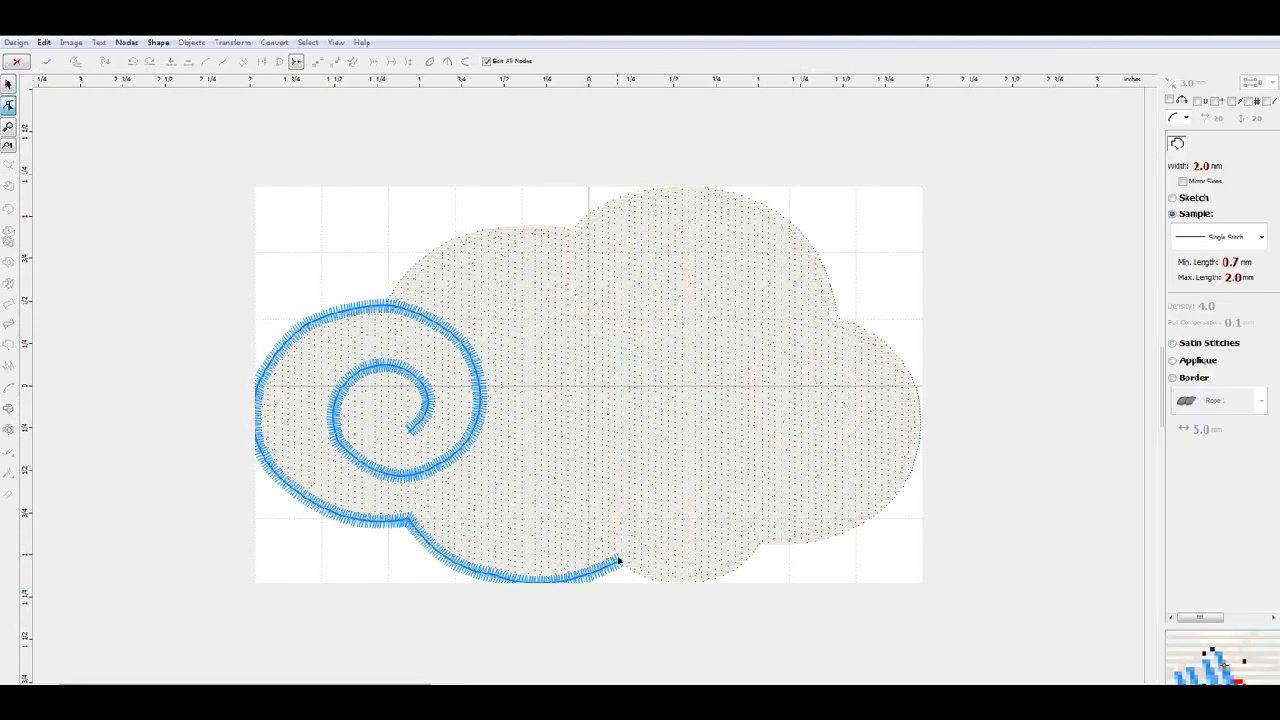
{"action": "left_click", "coordinate": [617, 559]}
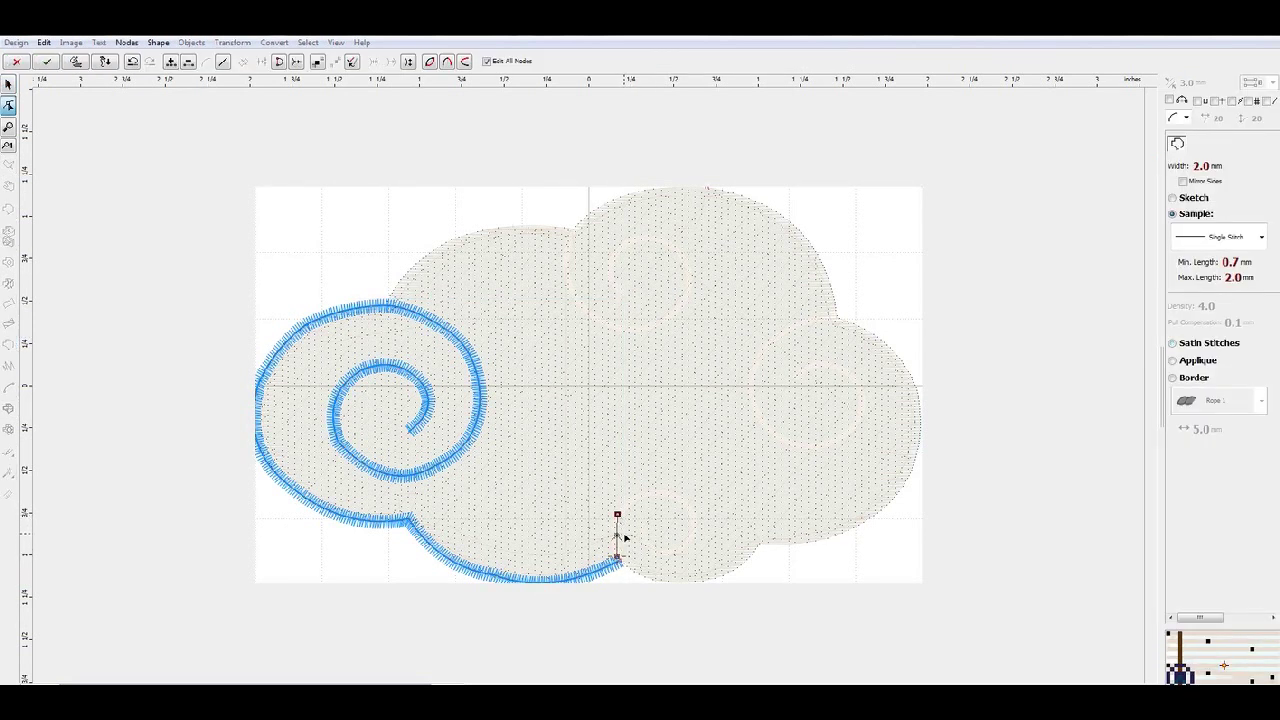
{"action": "left_click", "coordinate": [669, 495]}
{"action": "left_click_drag", "start_coordinate": [643, 505], "coordinate": [640, 495]}
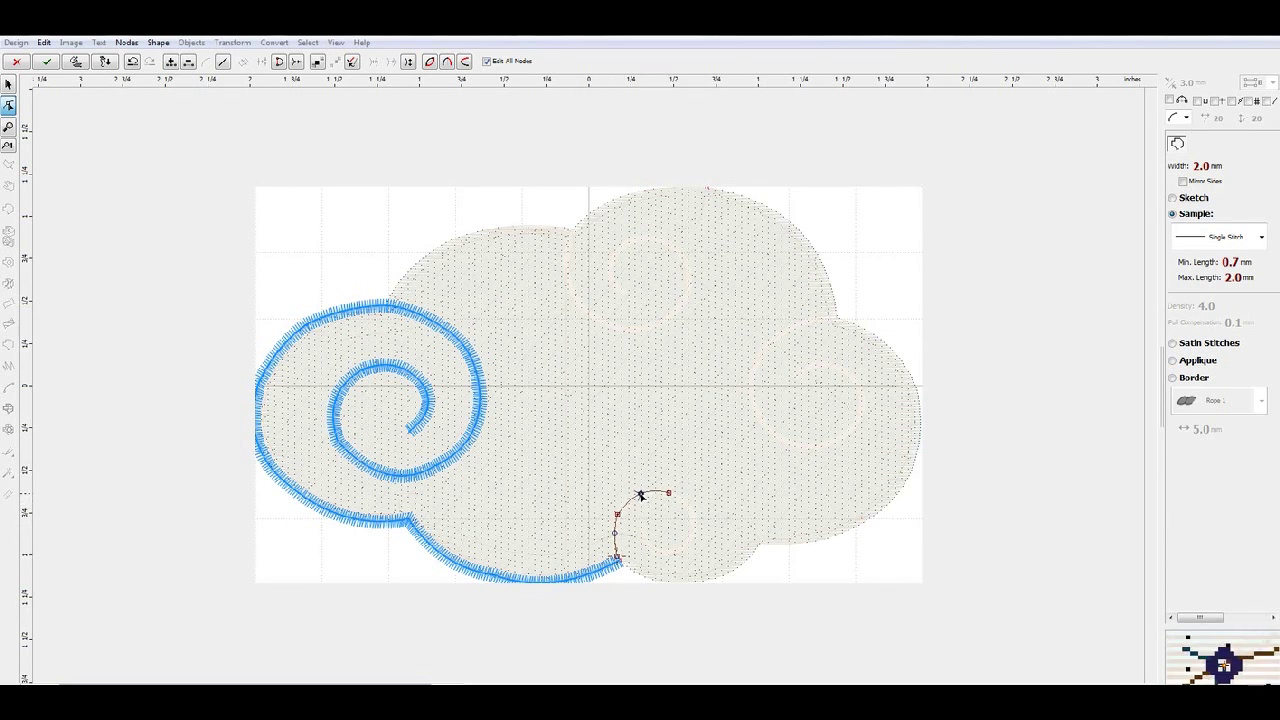
{"action": "left_click", "coordinate": [694, 531]}
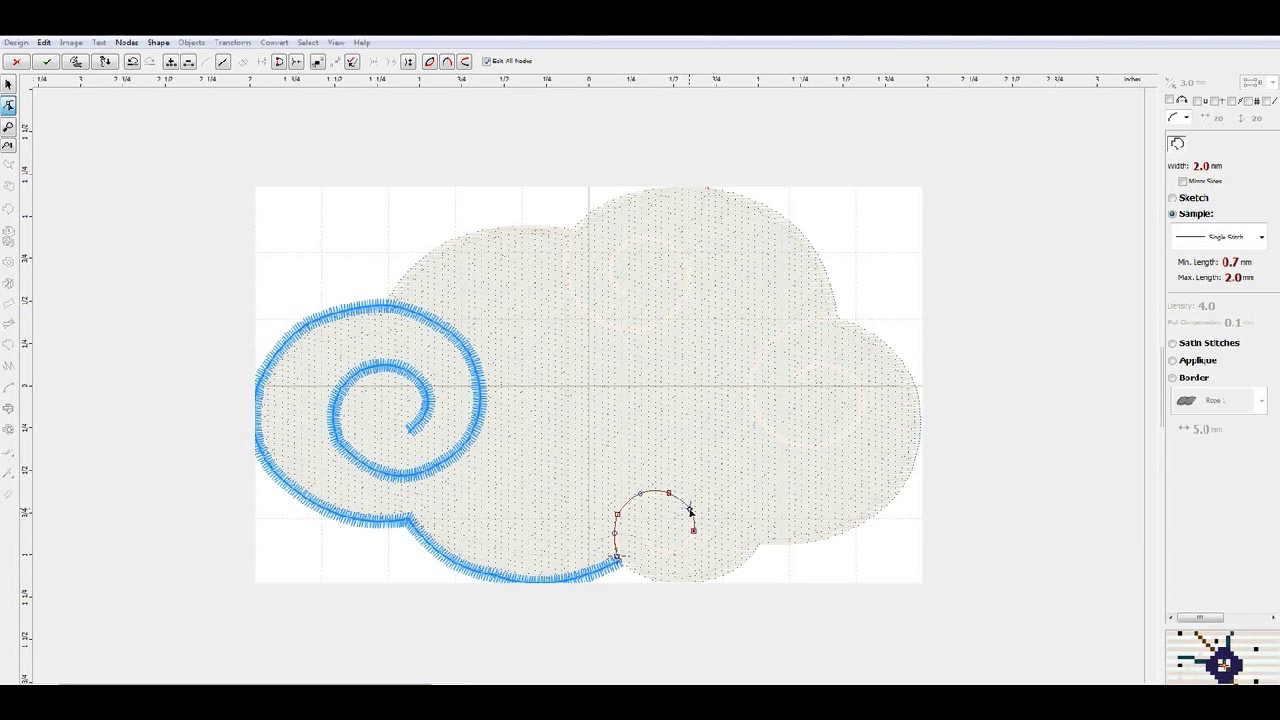
{"action": "left_click", "coordinate": [667, 553]}
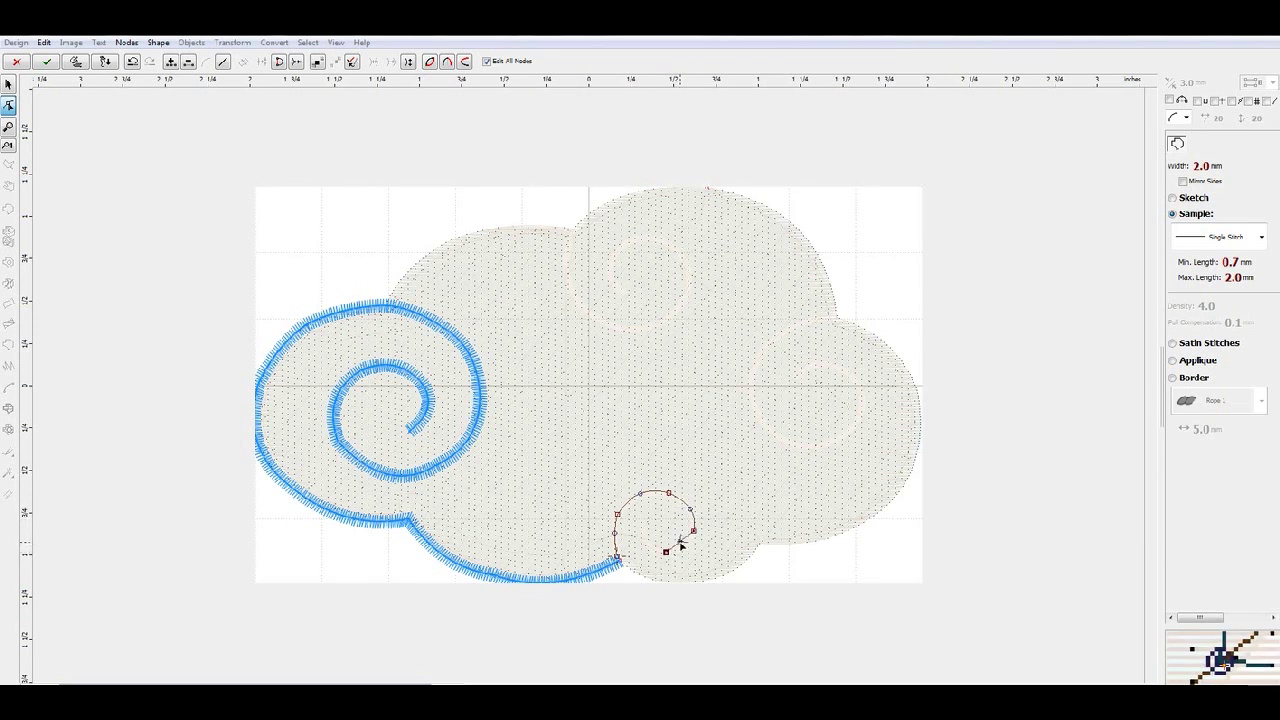
{"action": "left_click", "coordinate": [681, 545]}
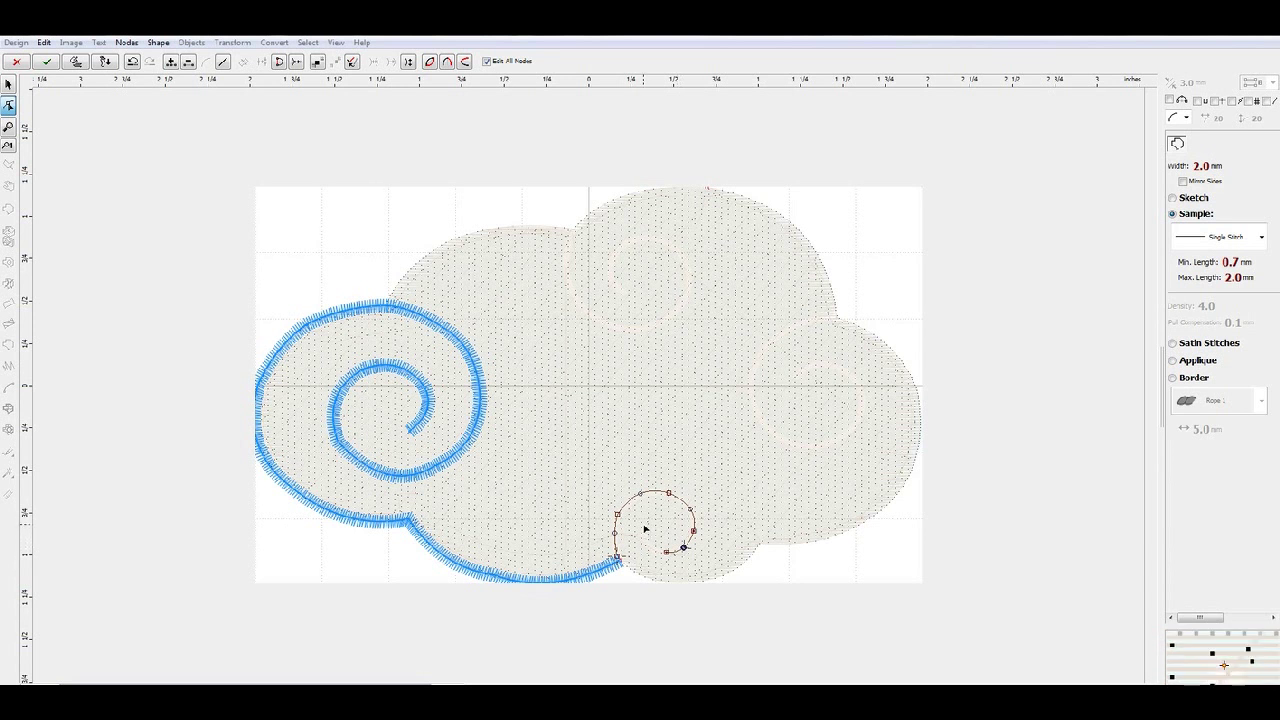
{"action": "left_click", "coordinate": [644, 525]}
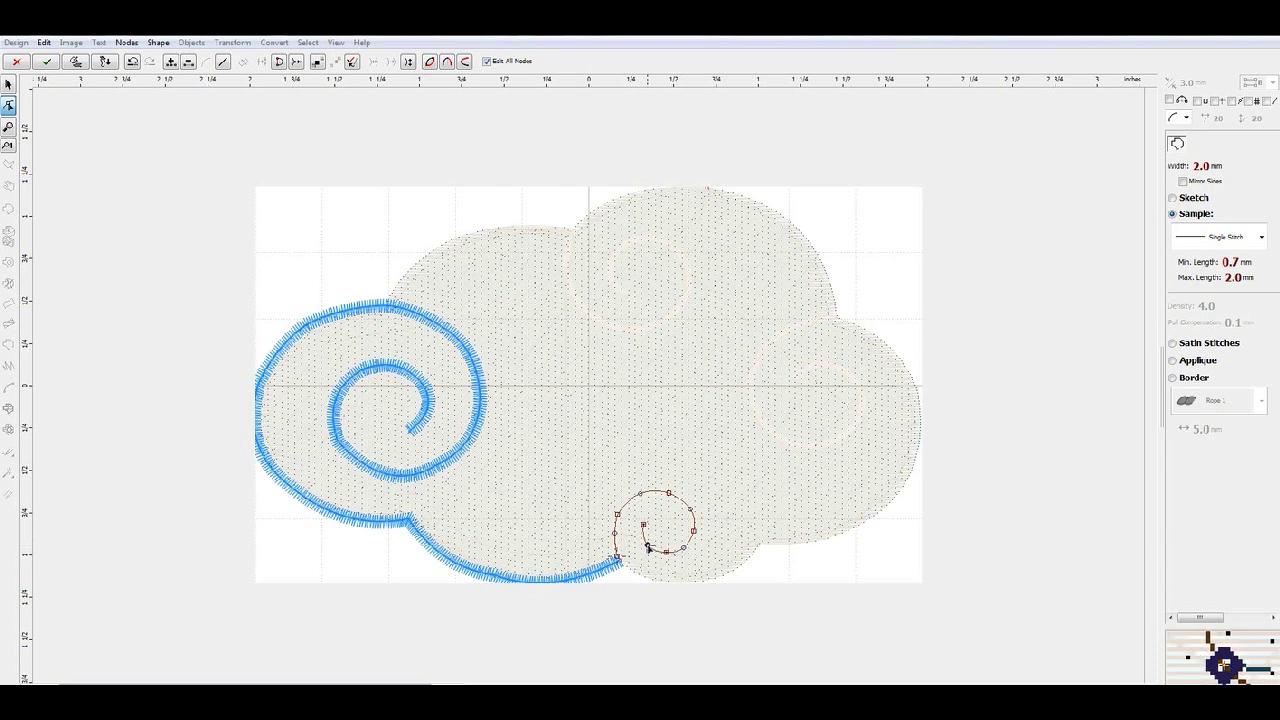
- Generate the curl's single stitches and create a backward path for it
{"action": "right_click", "coordinate": [647, 547]}
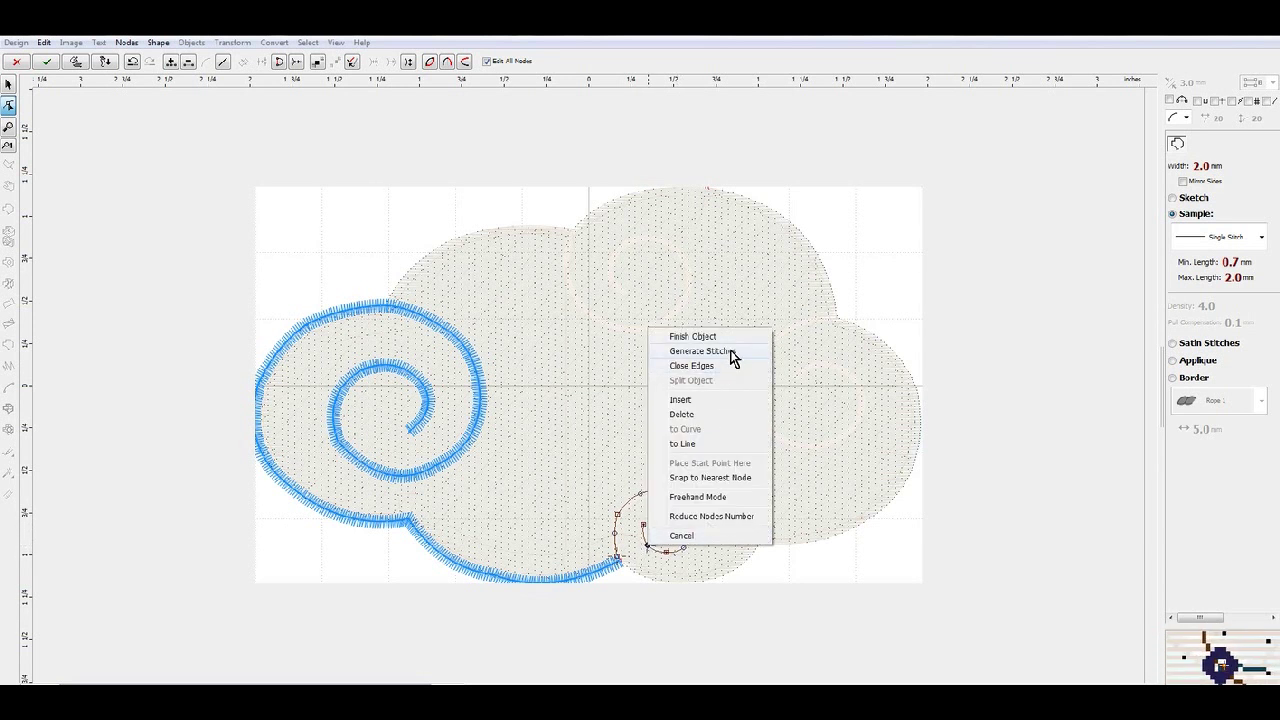
{"action": "left_click", "coordinate": [731, 355]}
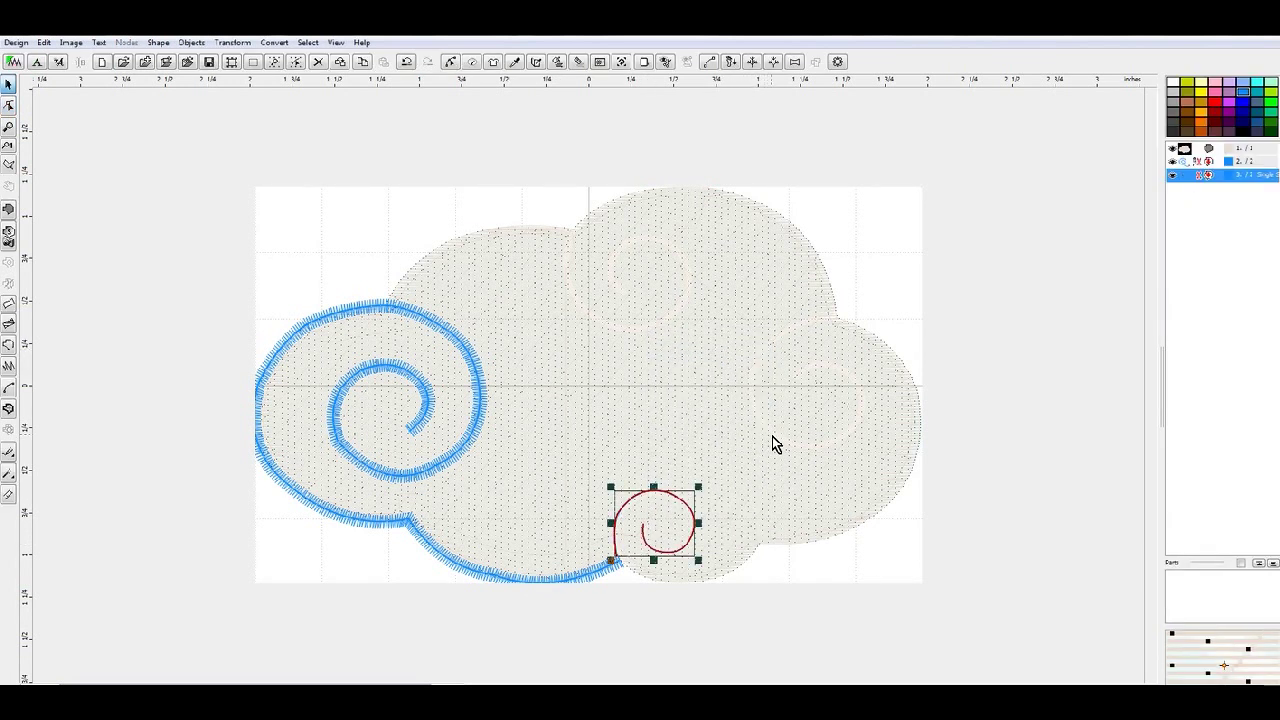
{"action": "left_click", "coordinate": [235, 45]}
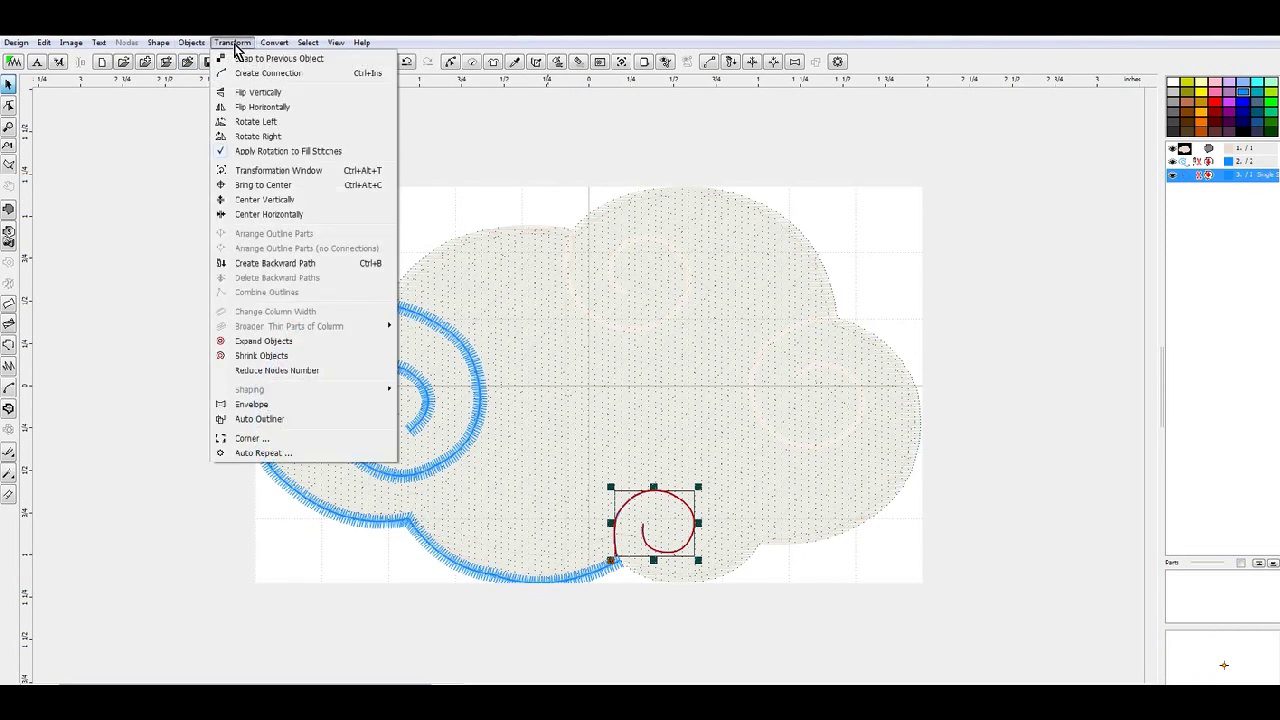
{"action": "left_click", "coordinate": [295, 264]}
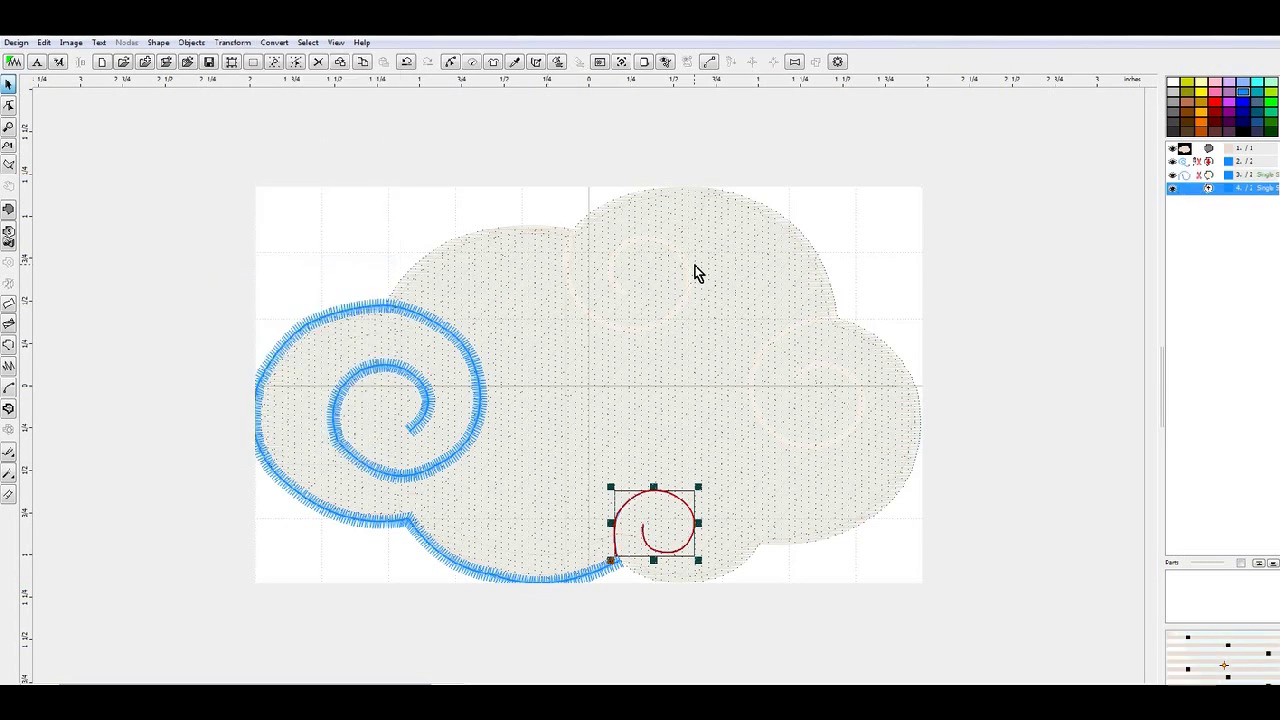
- Switch the small bottom curl to Satin Stitches and regenerate its stitches
{"action": "right_click", "coordinate": [1188, 198]}
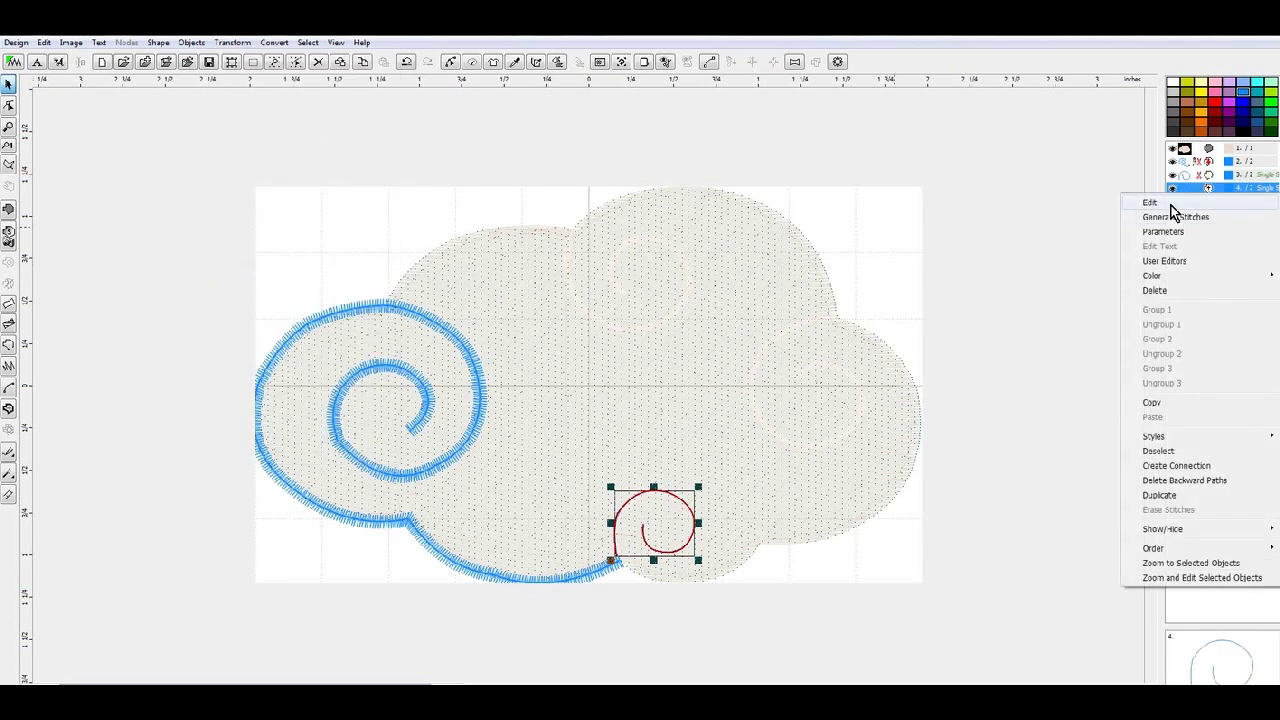
{"action": "left_click", "coordinate": [1188, 203]}
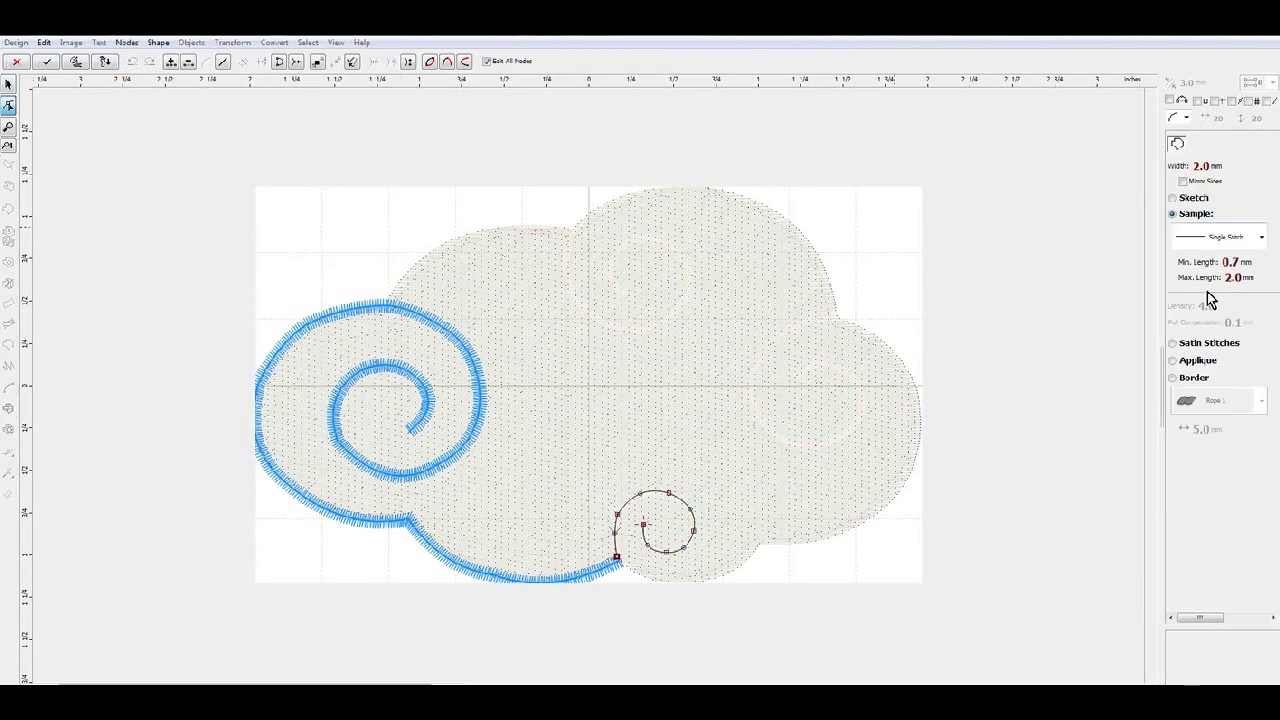
{"action": "left_click", "coordinate": [1189, 343]}
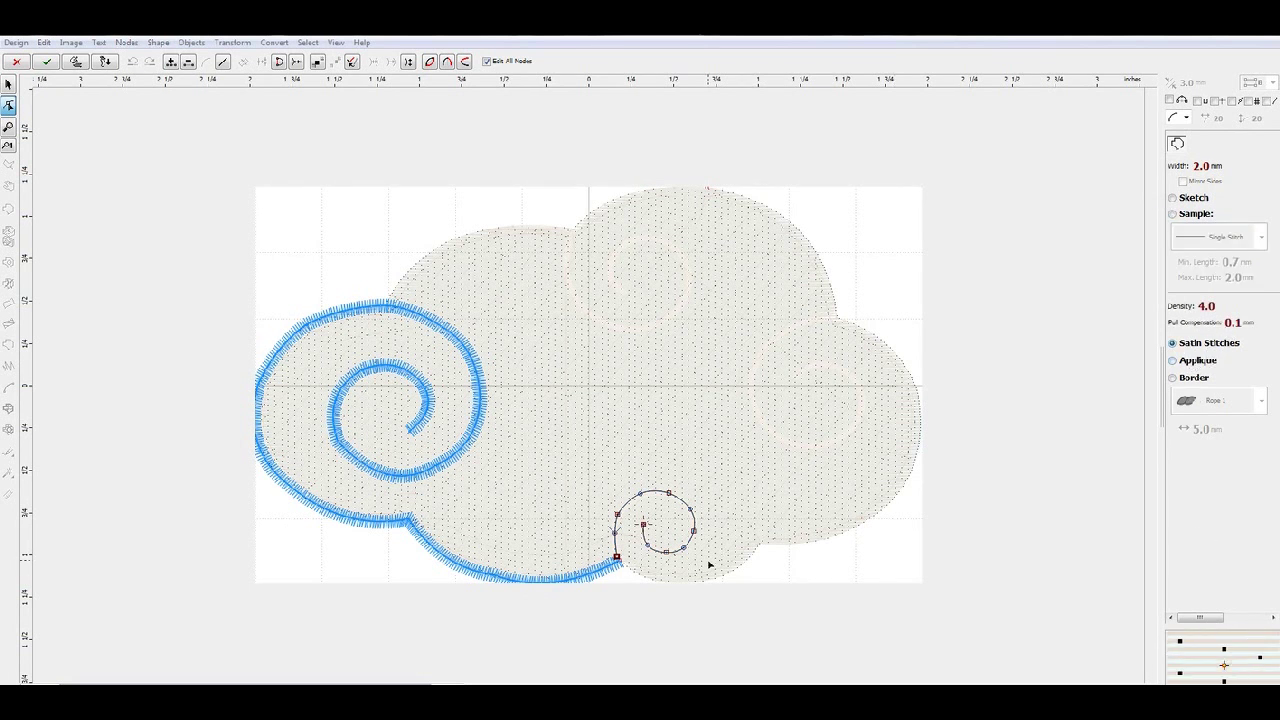
{"action": "right_click", "coordinate": [673, 511]}
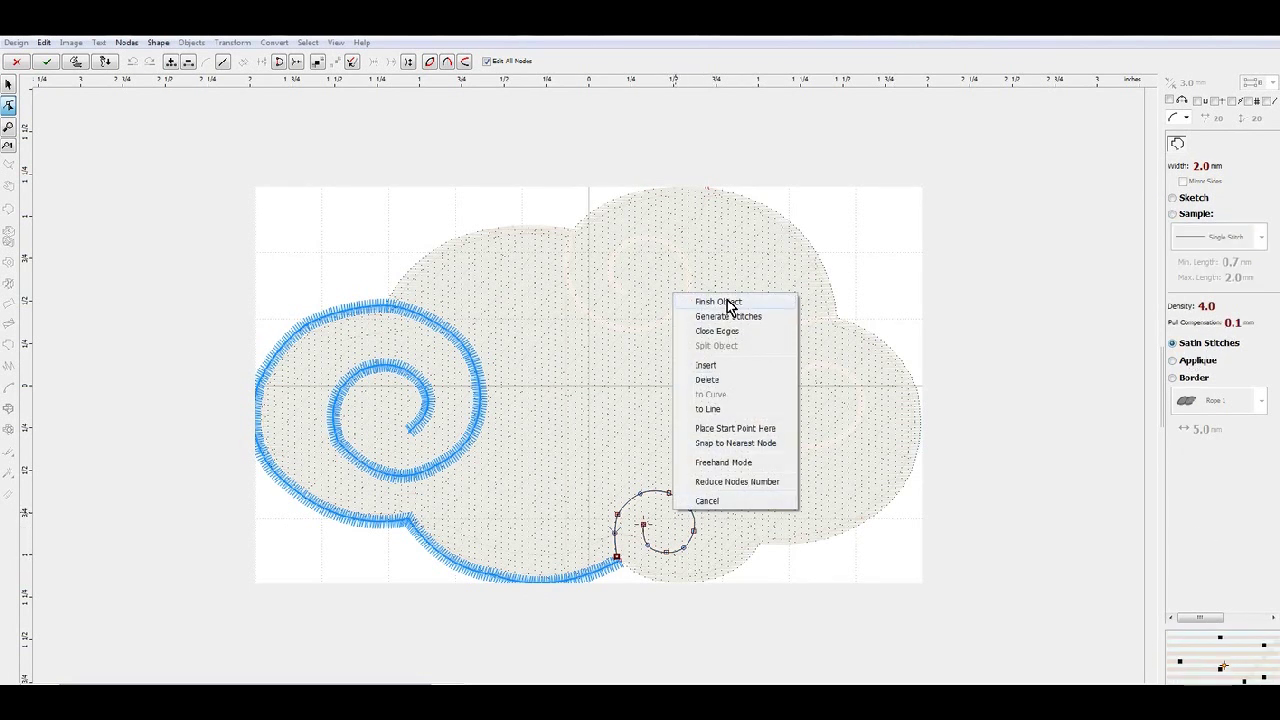
{"action": "left_click", "coordinate": [734, 317]}
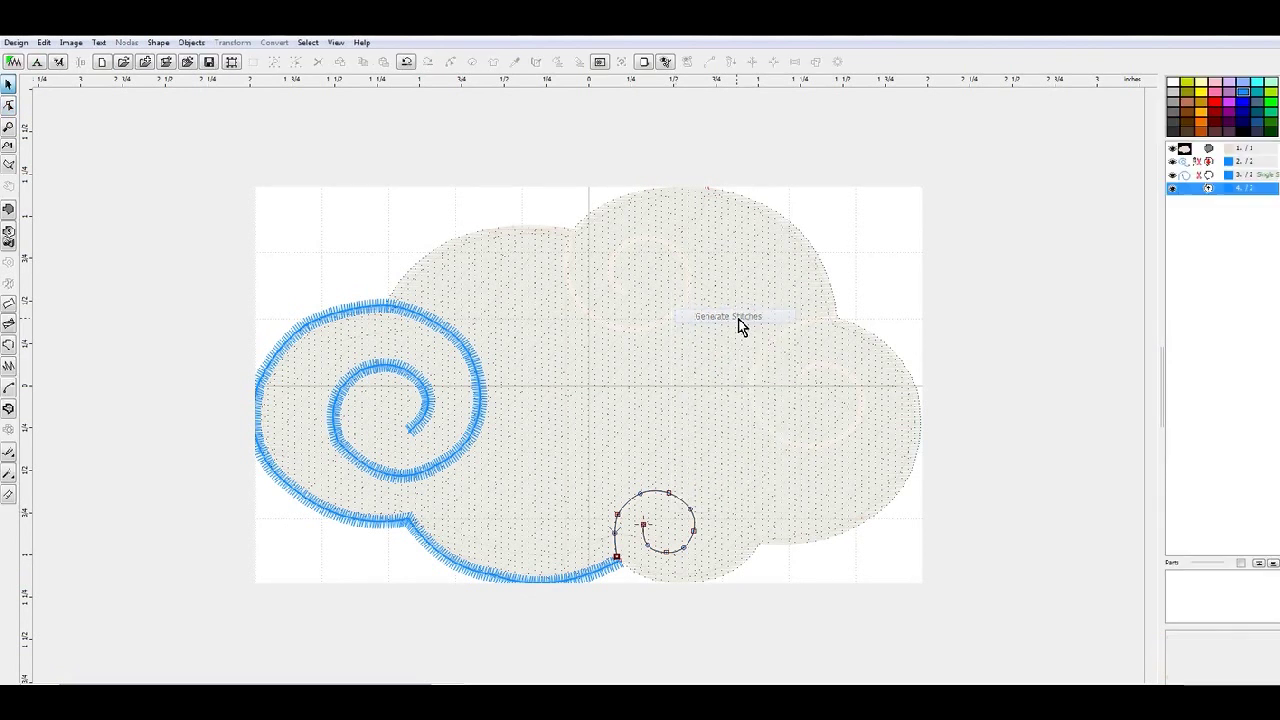
- Reopen the bottom spiral for node editing and extend its line along the cloud's bottom edge
{"action": "right_click", "coordinate": [680, 529]}
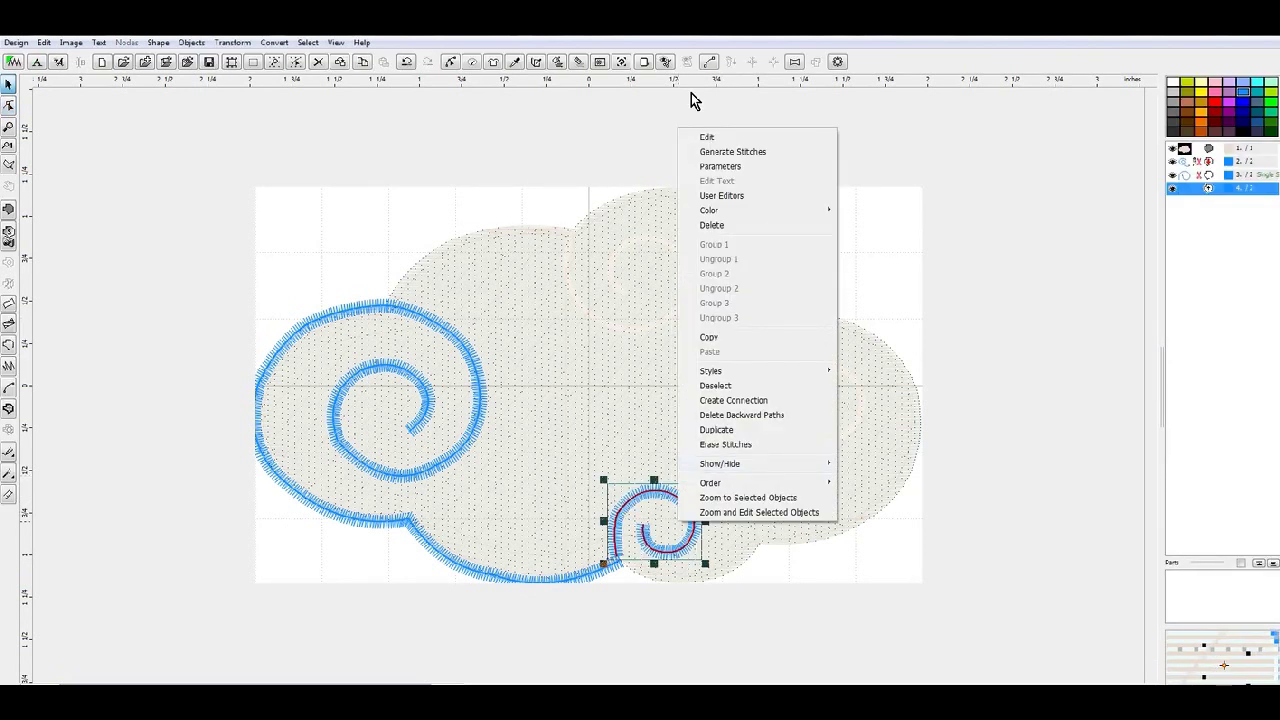
{"action": "left_click", "coordinate": [690, 136]}
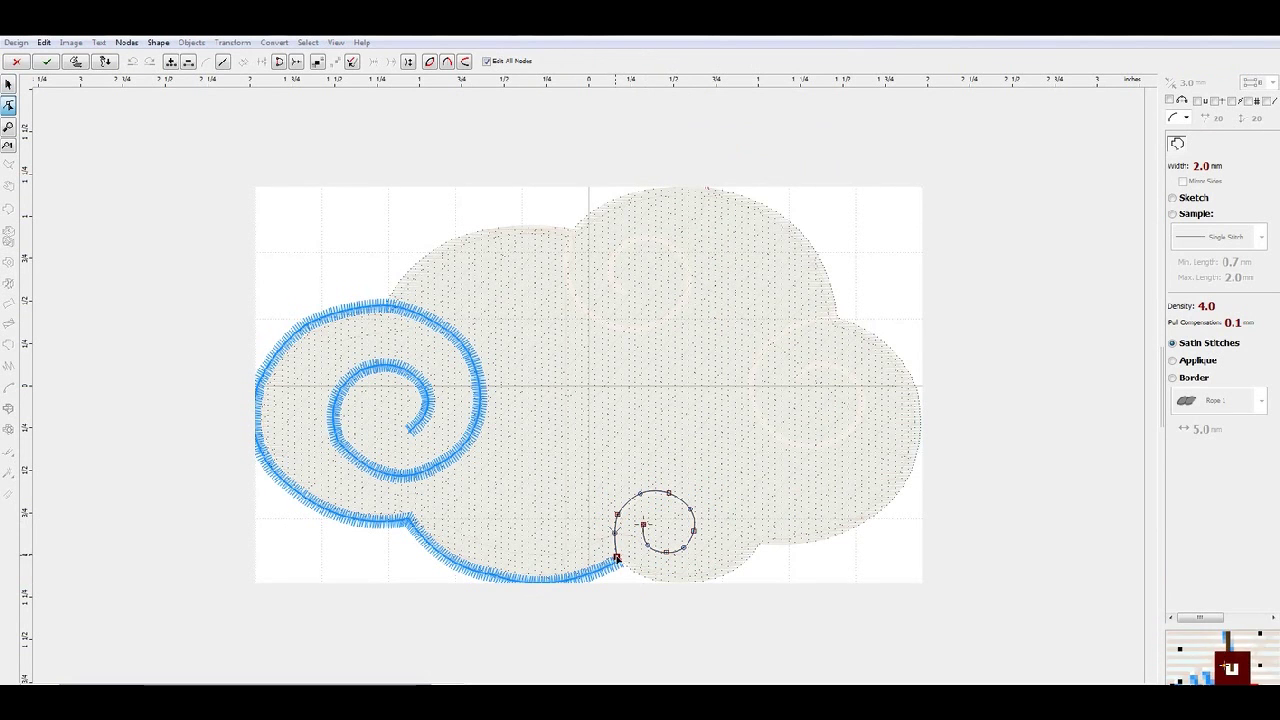
{"action": "left_click", "coordinate": [717, 582]}
{"action": "left_click_drag", "start_coordinate": [668, 578], "coordinate": [660, 582]}
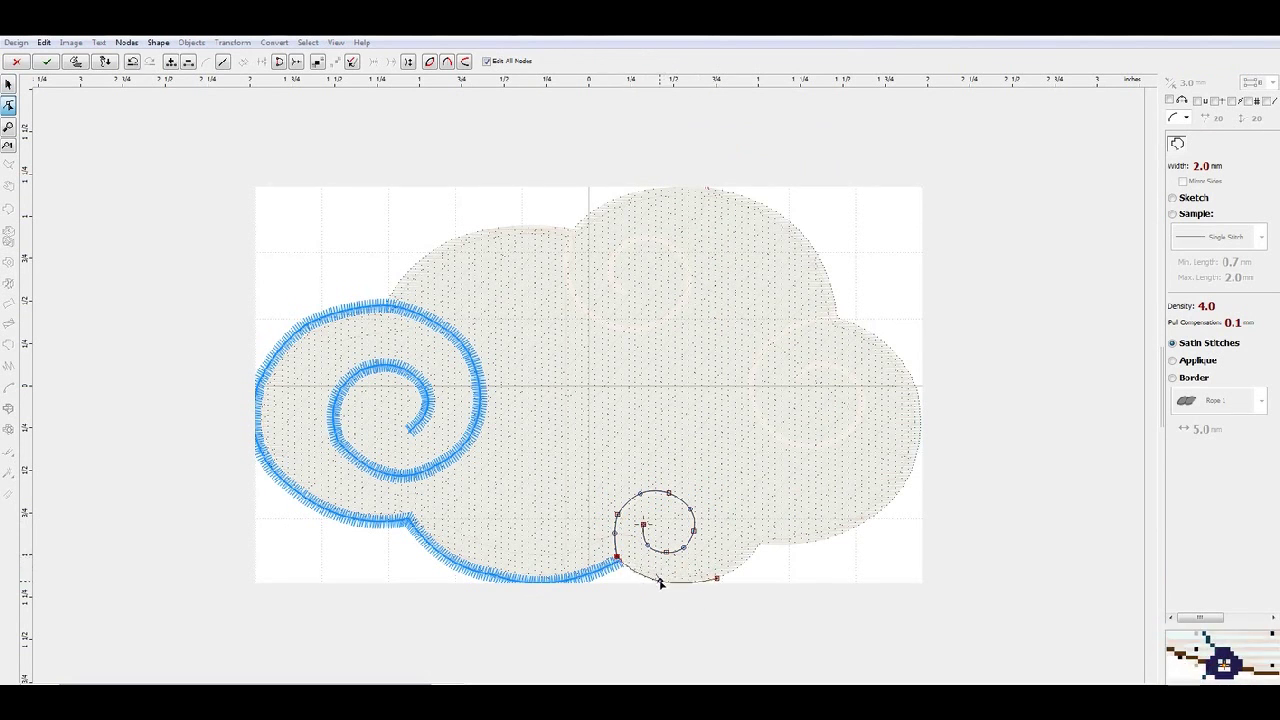
{"action": "left_click", "coordinate": [759, 541]}
{"action": "left_click_drag", "start_coordinate": [738, 560], "coordinate": [741, 568]}
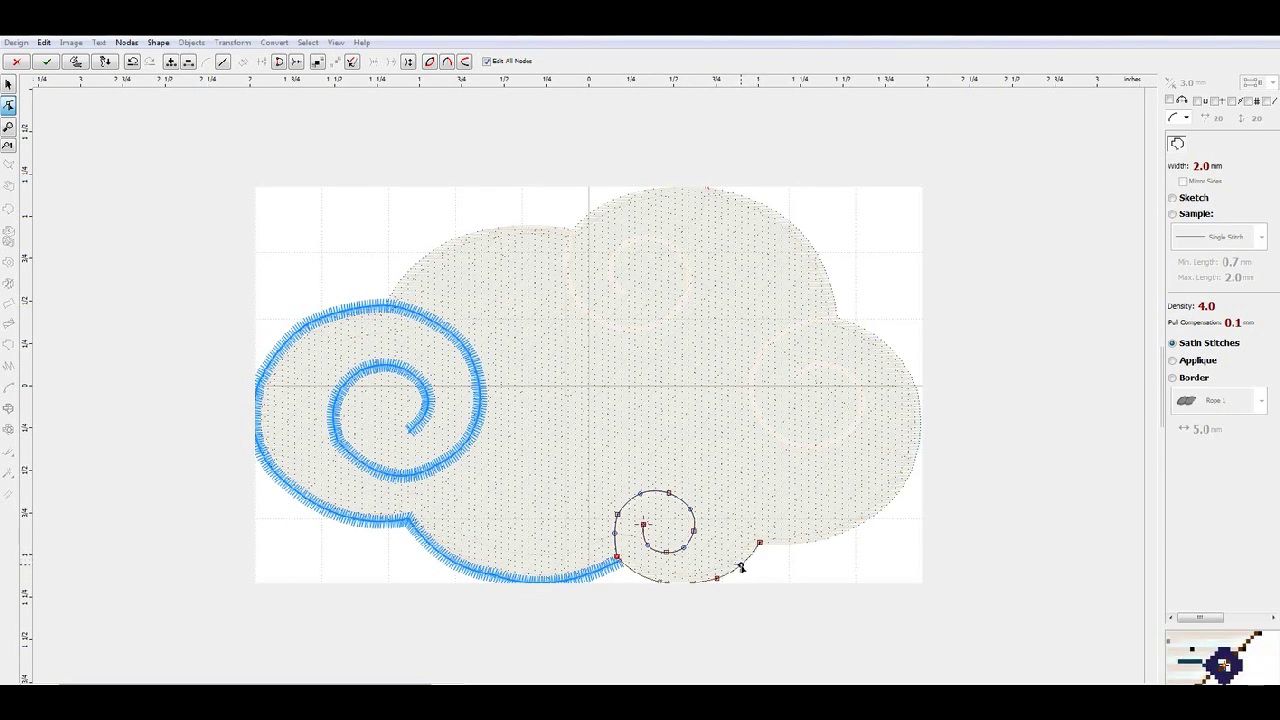
- Continue the line around the bottom-right corner up to the right lobe's top, then generate stitches
{"action": "left_click", "coordinate": [898, 498]}
{"action": "left_click_drag", "start_coordinate": [898, 496], "coordinate": [900, 493]}
{"action": "left_click_drag", "start_coordinate": [830, 523], "coordinate": [836, 540]}
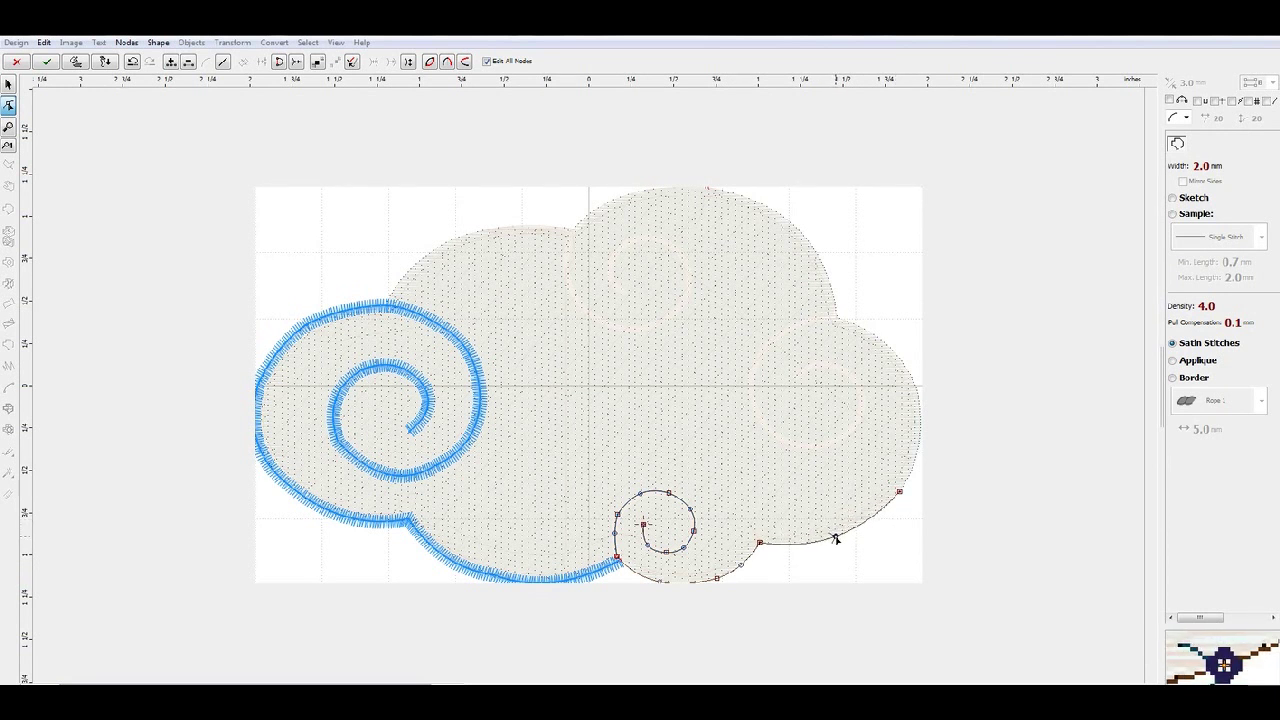
{"action": "left_click", "coordinate": [902, 362]}
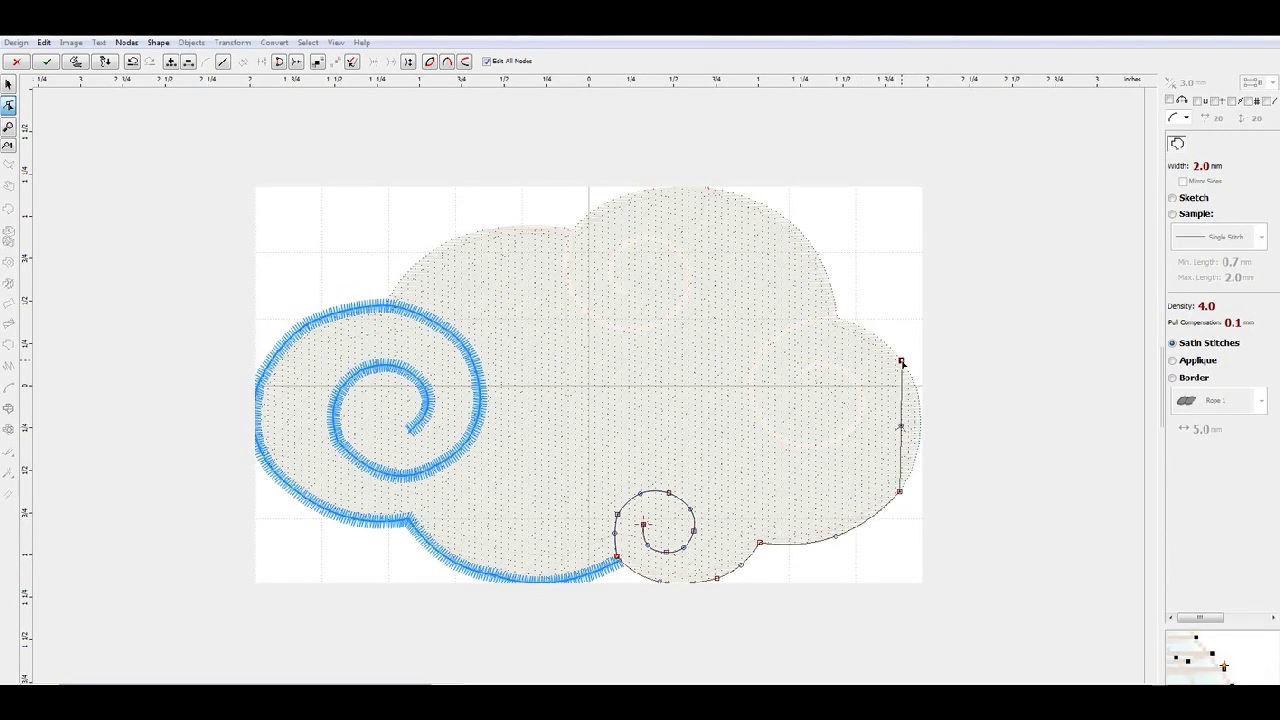
{"action": "left_click_drag", "start_coordinate": [900, 430], "coordinate": [921, 430]}
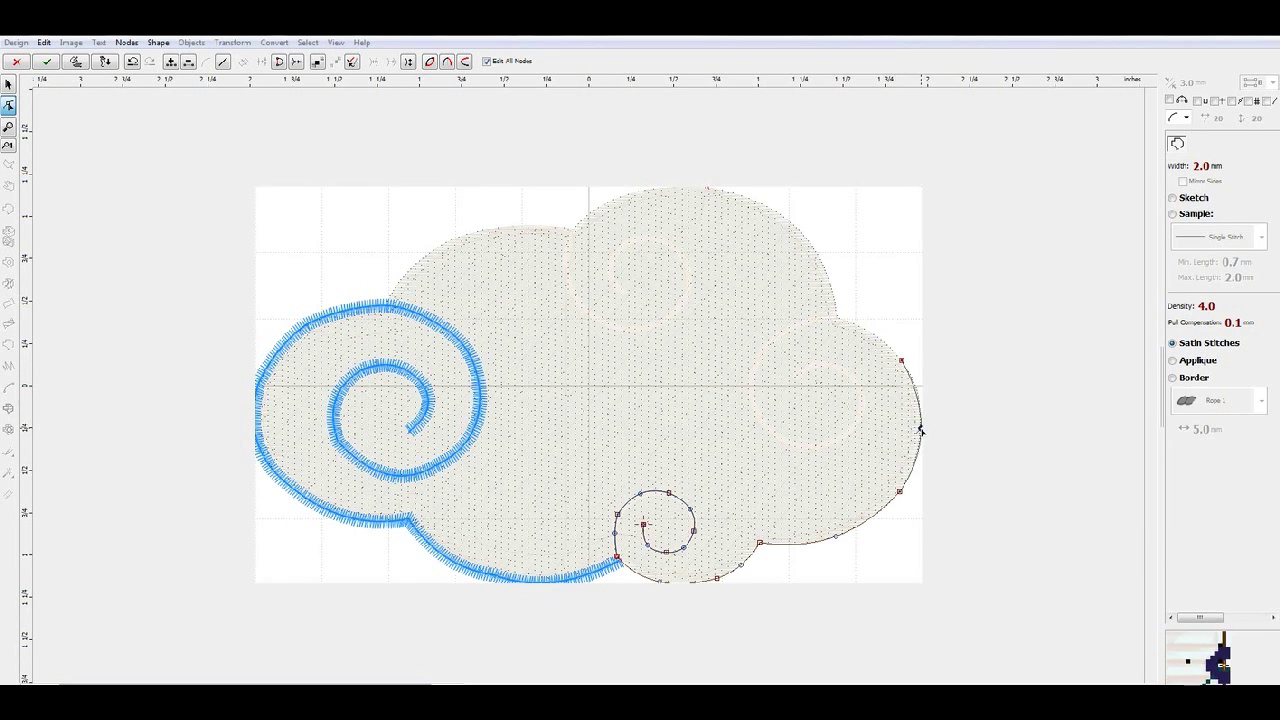
{"action": "left_click", "coordinate": [837, 319]}
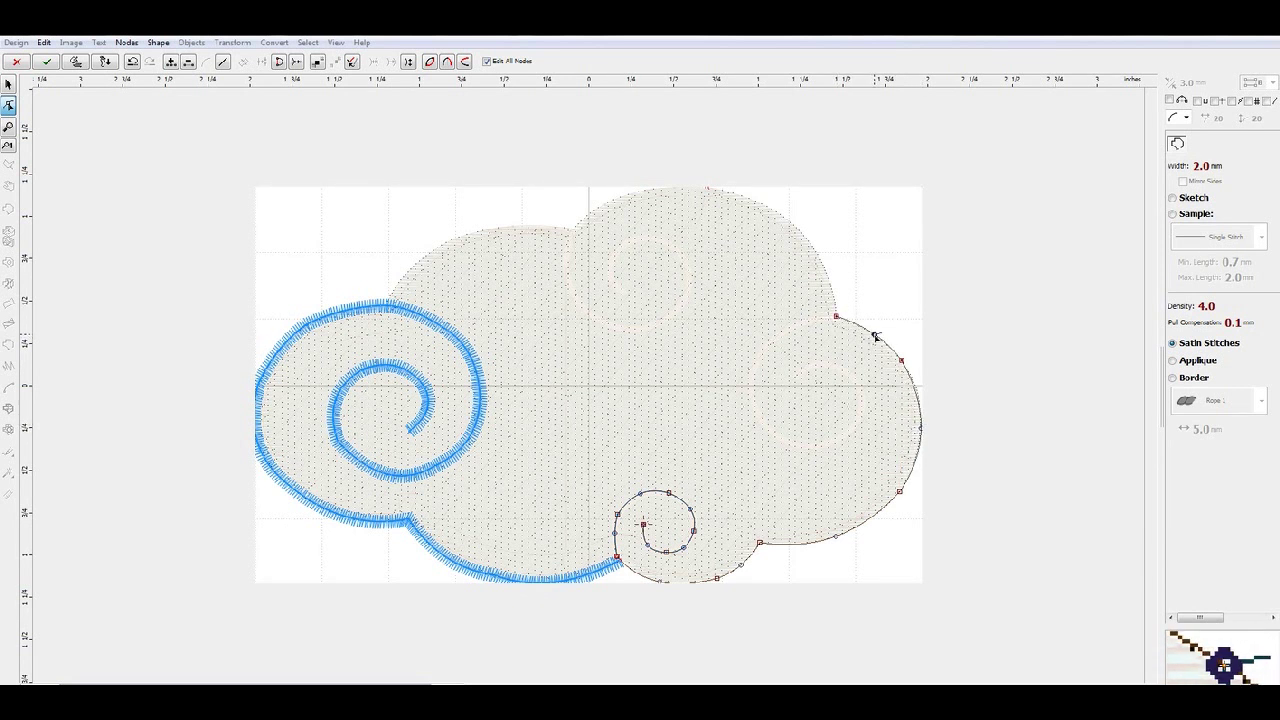
{"action": "right_click", "coordinate": [874, 334]}
{"action": "left_click", "coordinate": [920, 357]}
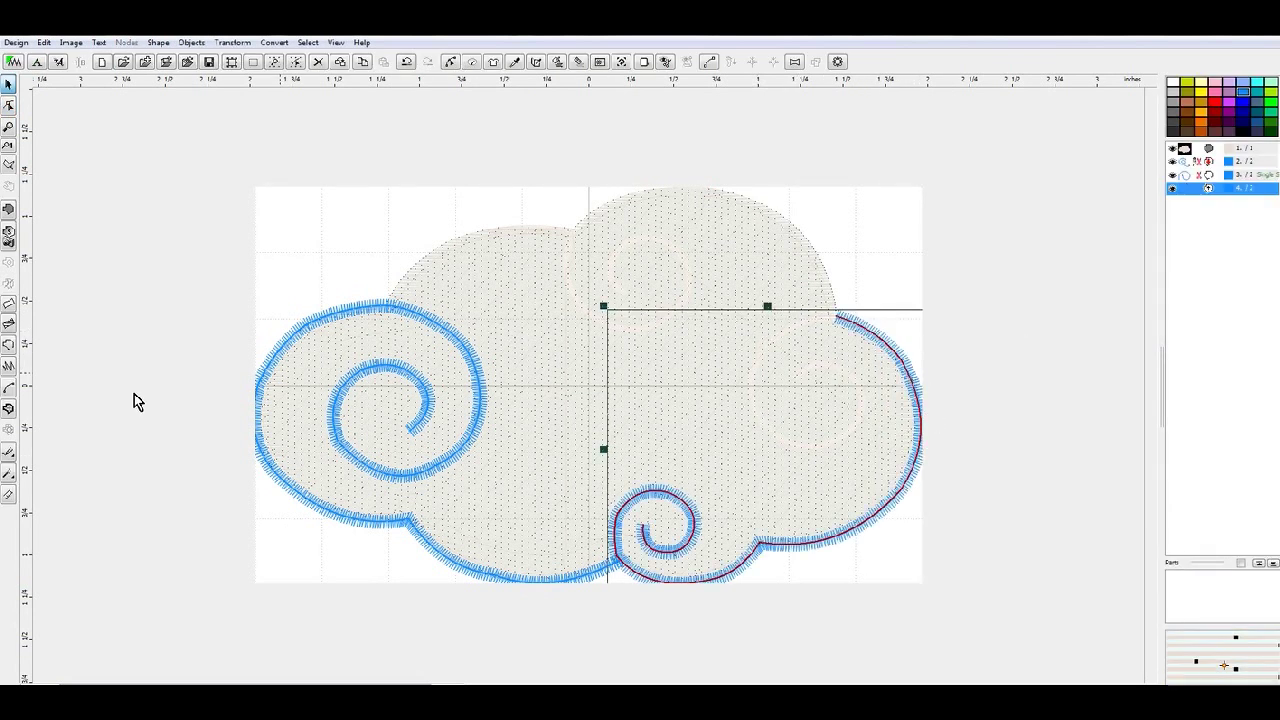
- Draw a curved spiral into the right lobe from the outline's end node and finish it as a new object
{"action": "left_click", "coordinate": [12, 347]}
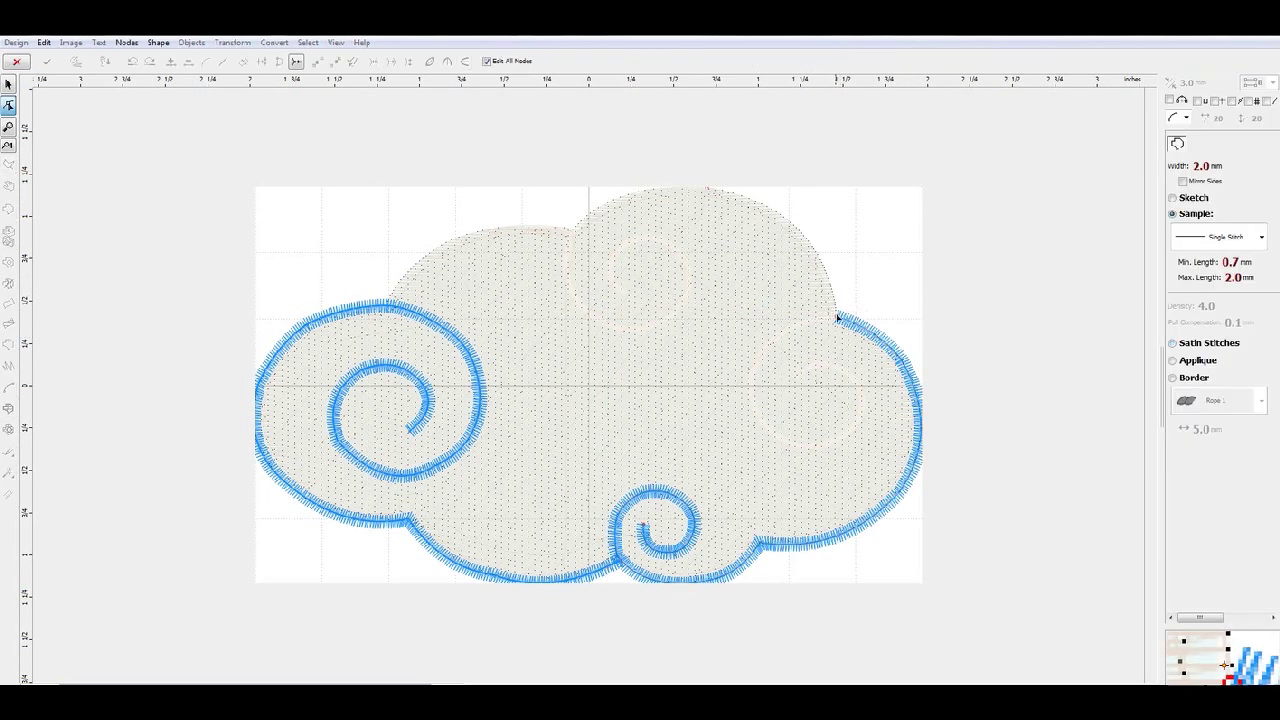
{"action": "left_click", "coordinate": [837, 318]}
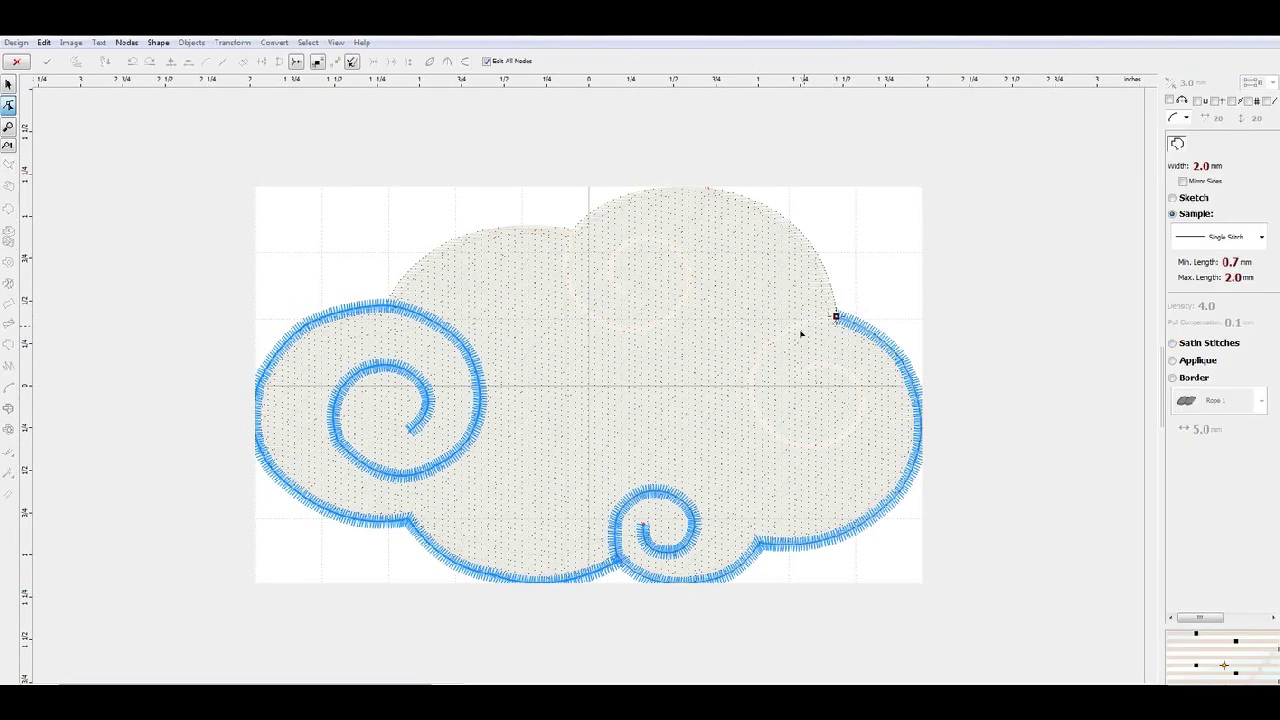
{"action": "left_click_drag", "start_coordinate": [763, 352], "coordinate": [795, 325]}
{"action": "left_click_drag", "start_coordinate": [775, 440], "coordinate": [750, 397]}
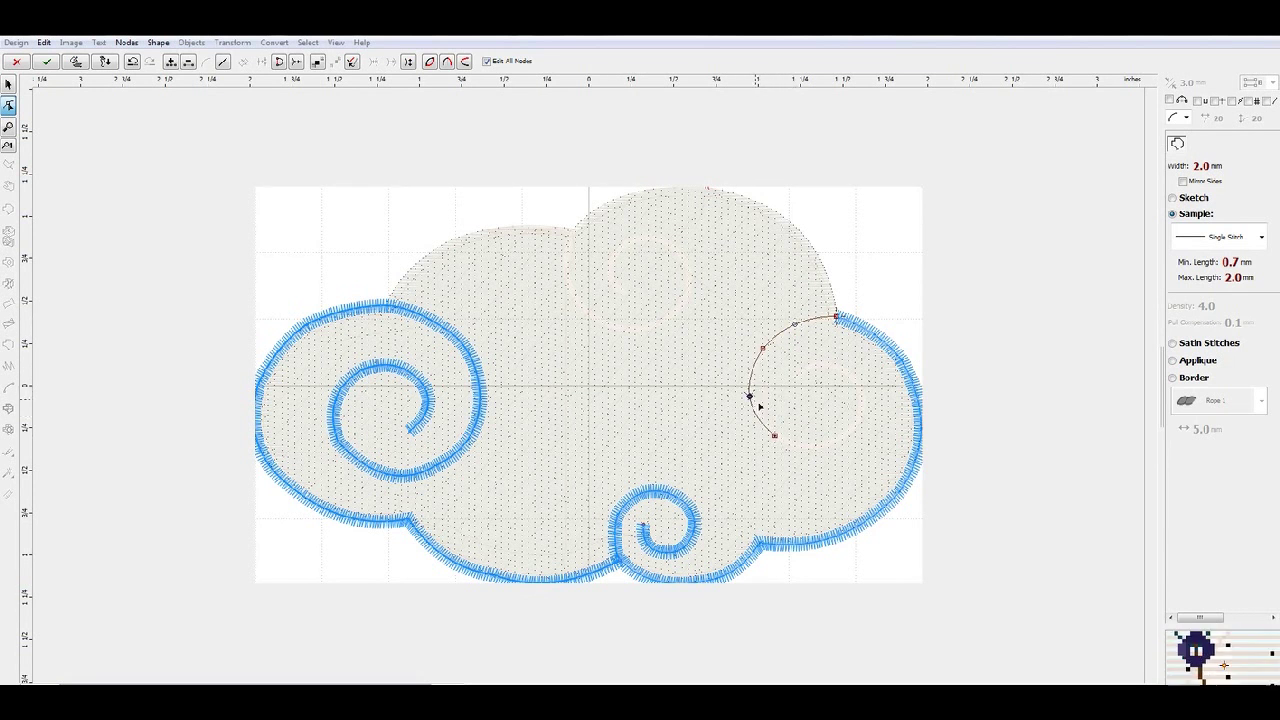
{"action": "left_click", "coordinate": [860, 415]}
{"action": "left_click_drag", "start_coordinate": [818, 427], "coordinate": [824, 449]}
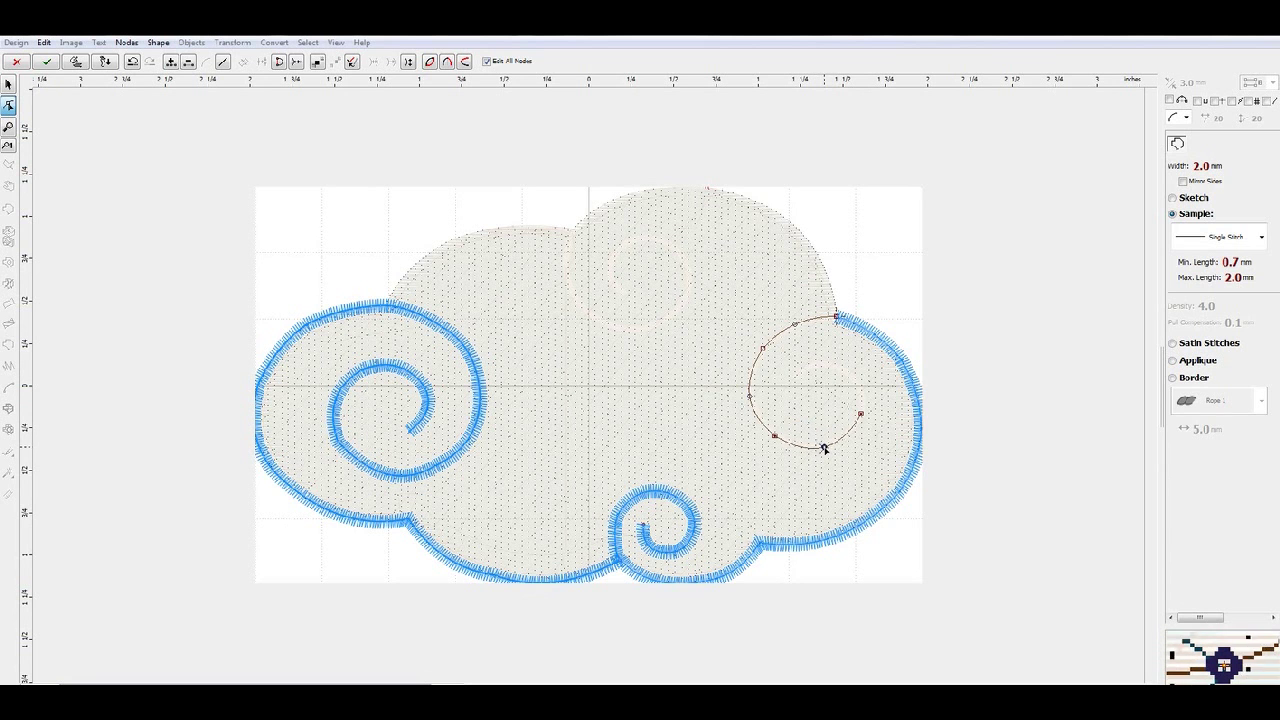
{"action": "left_click", "coordinate": [850, 375]}
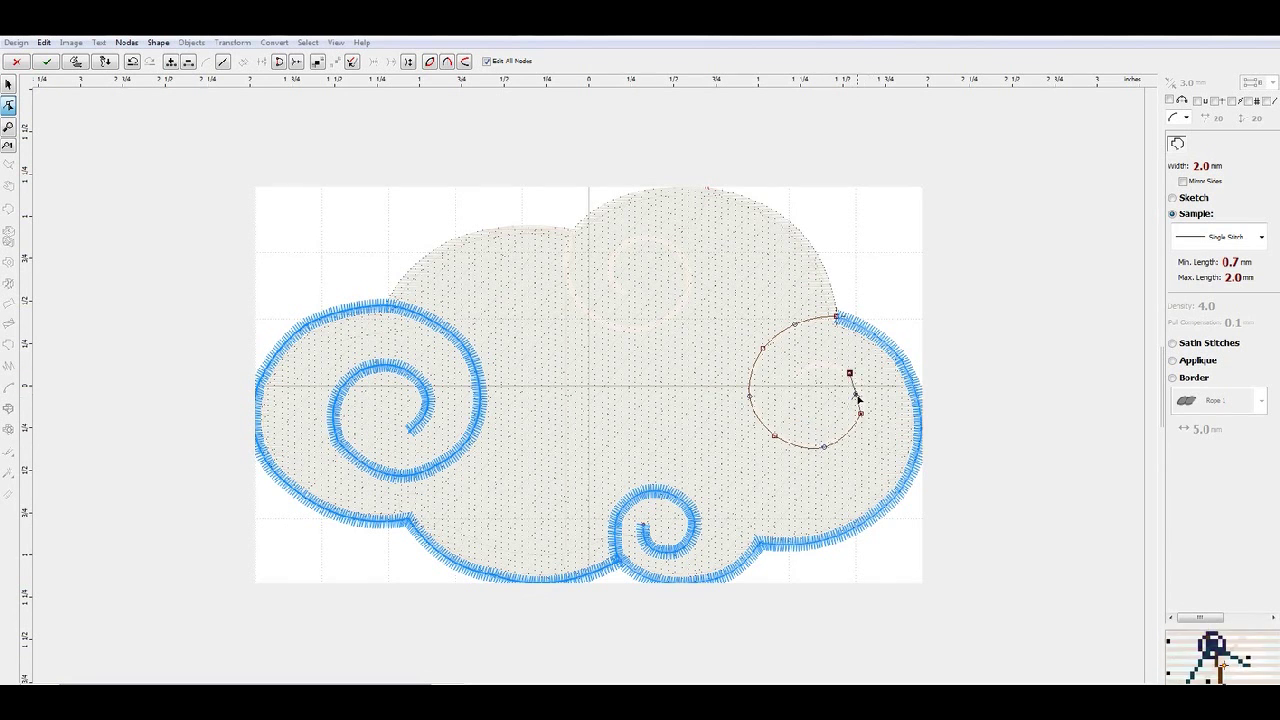
{"action": "left_click", "coordinate": [795, 379]}
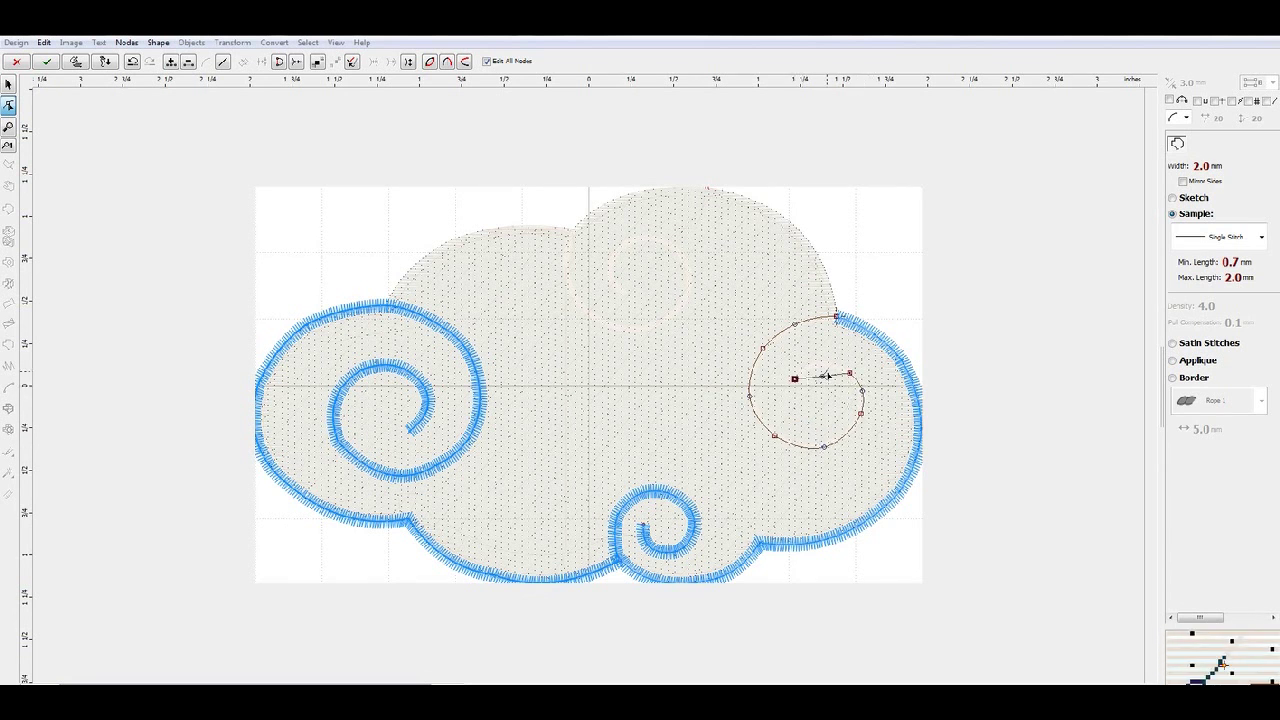
{"action": "left_click_drag", "start_coordinate": [827, 376], "coordinate": [822, 364]}
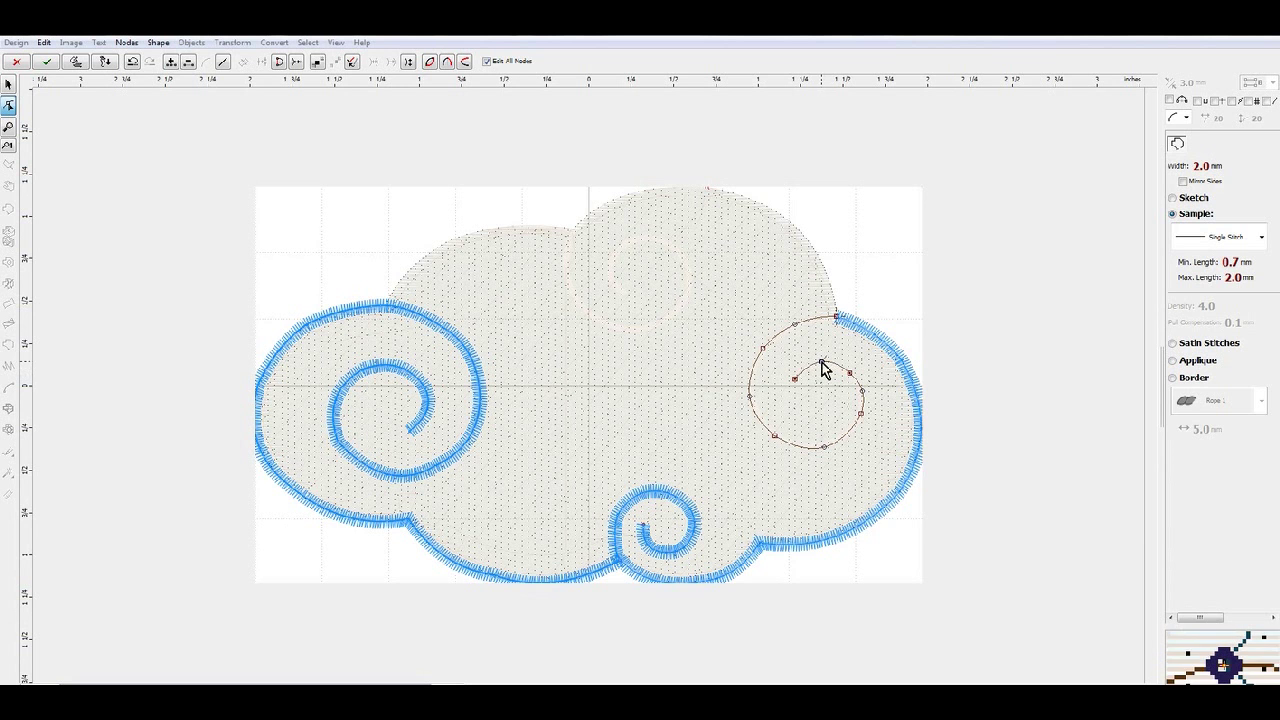
{"action": "right_click", "coordinate": [823, 369]}
{"action": "left_click", "coordinate": [874, 386]}
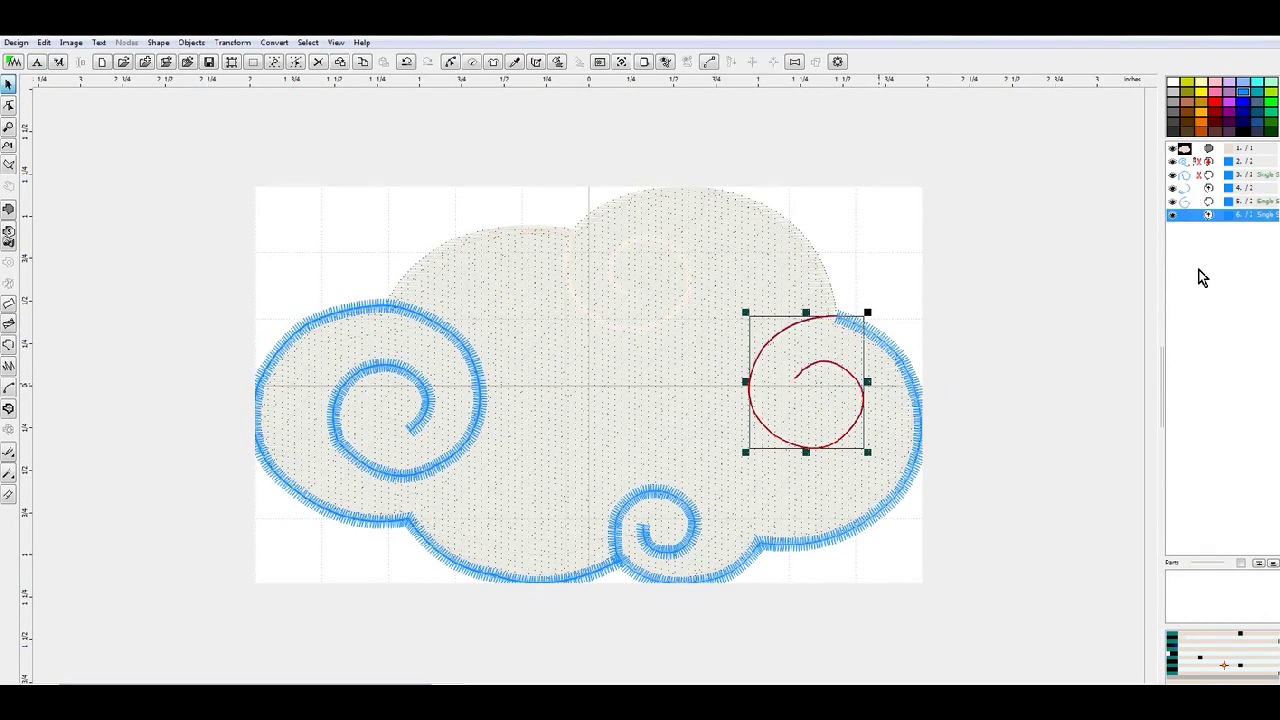
- Select the new curl object in the object list and reopen it for node editing
{"action": "left_click", "coordinate": [1198, 215]}
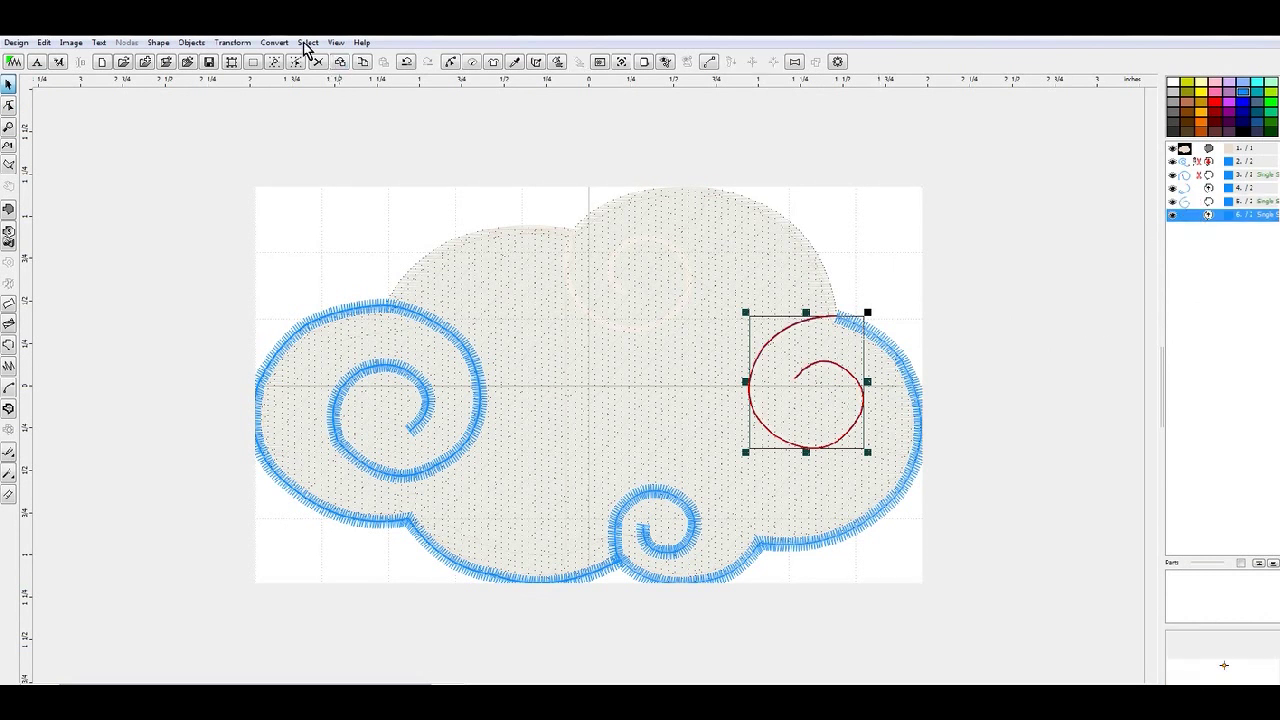
{"action": "left_click", "coordinate": [232, 42]}
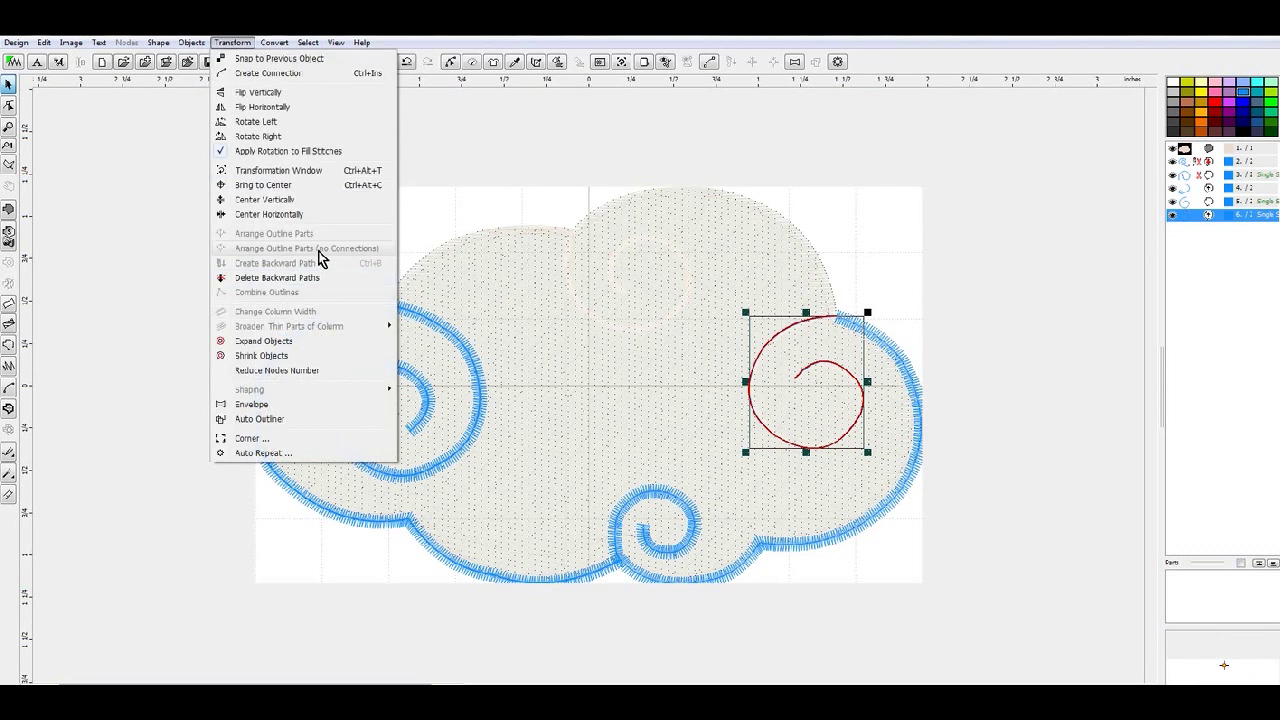
{"action": "left_click", "coordinate": [1190, 226]}
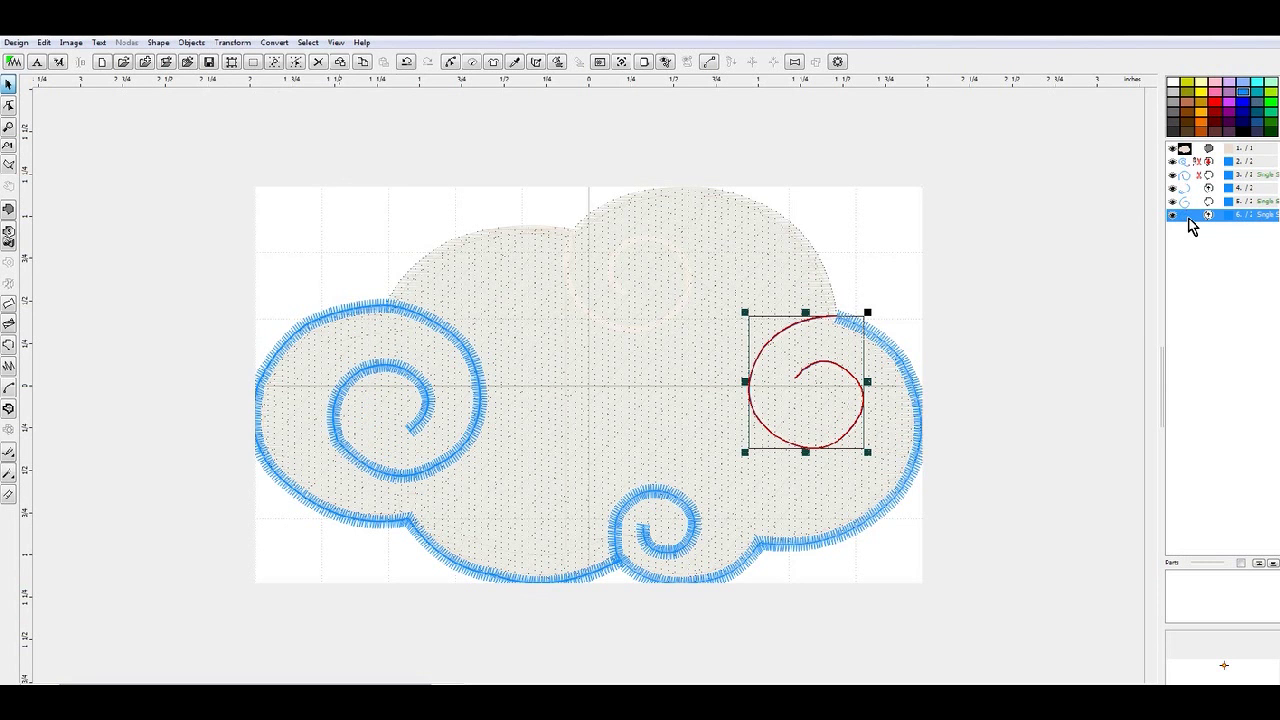
{"action": "right_click", "coordinate": [1190, 224]}
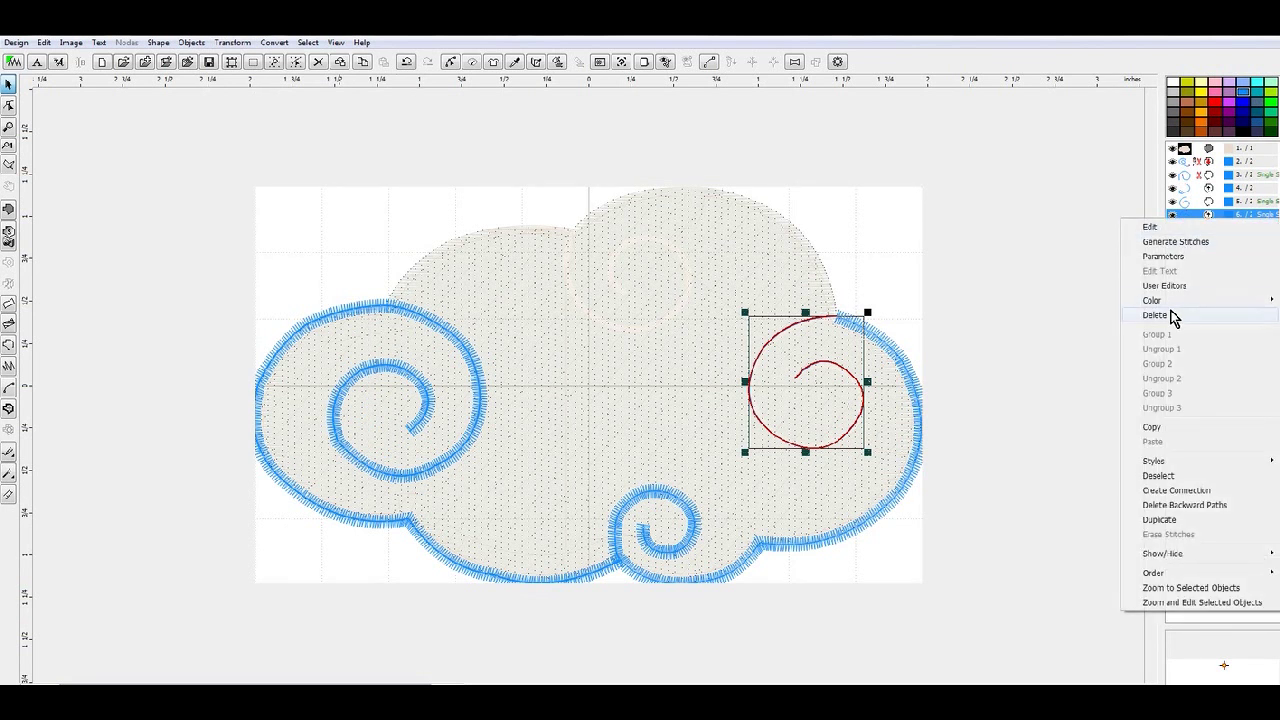
{"action": "left_click", "coordinate": [1155, 228]}
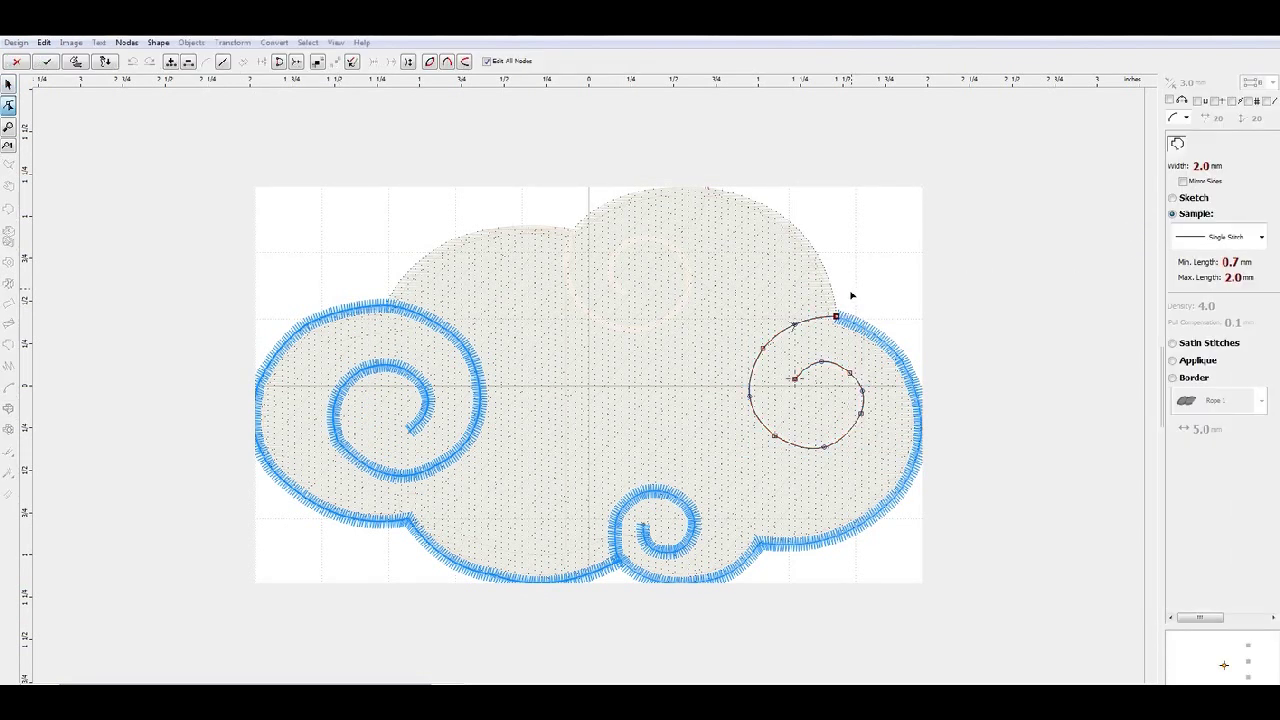
- Extend the right-lobe curl up over the cloud's top arch and stitch it as a satin column
{"action": "left_click", "coordinate": [817, 251]}
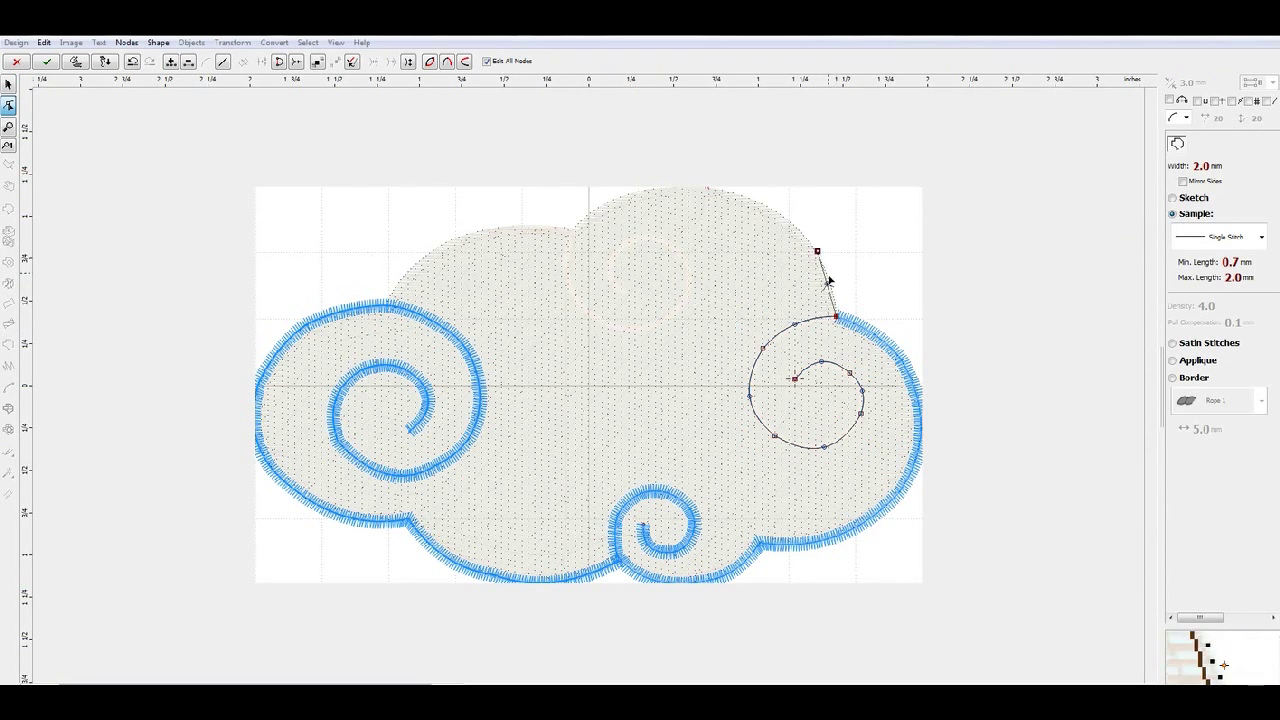
{"action": "left_click", "coordinate": [732, 192]}
{"action": "left_click", "coordinate": [783, 216]}
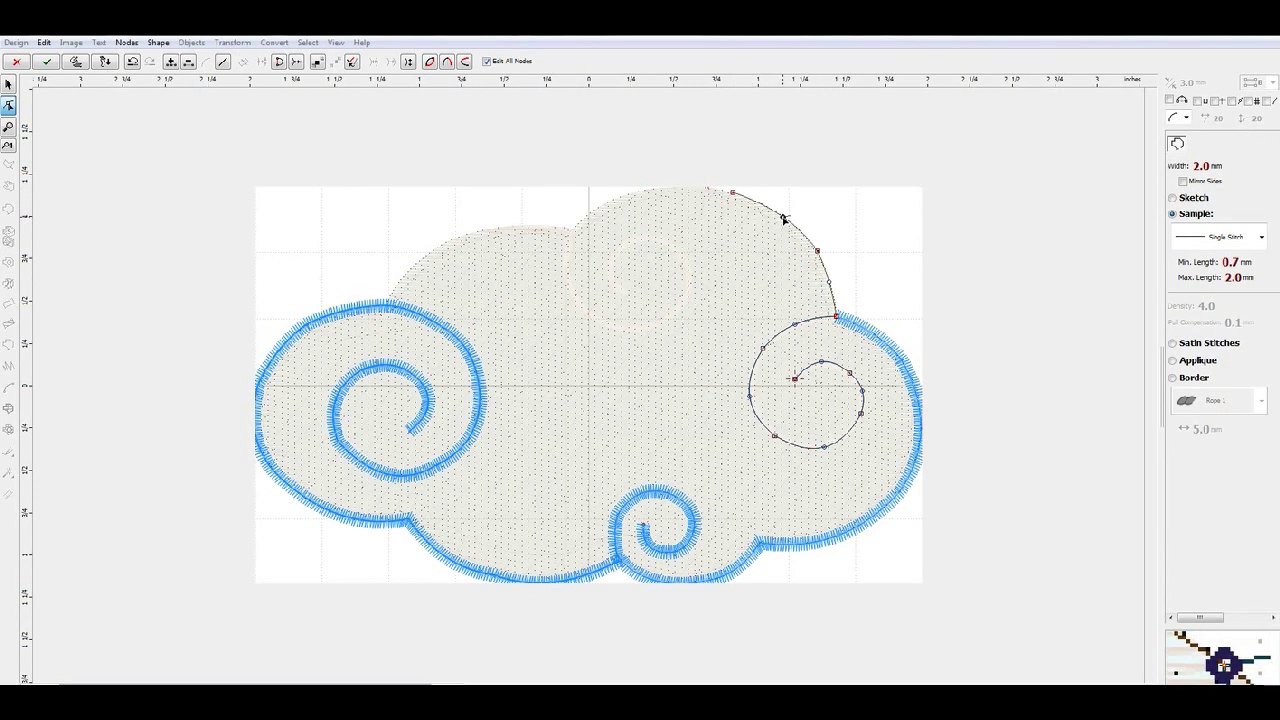
{"action": "left_click", "coordinate": [622, 196]}
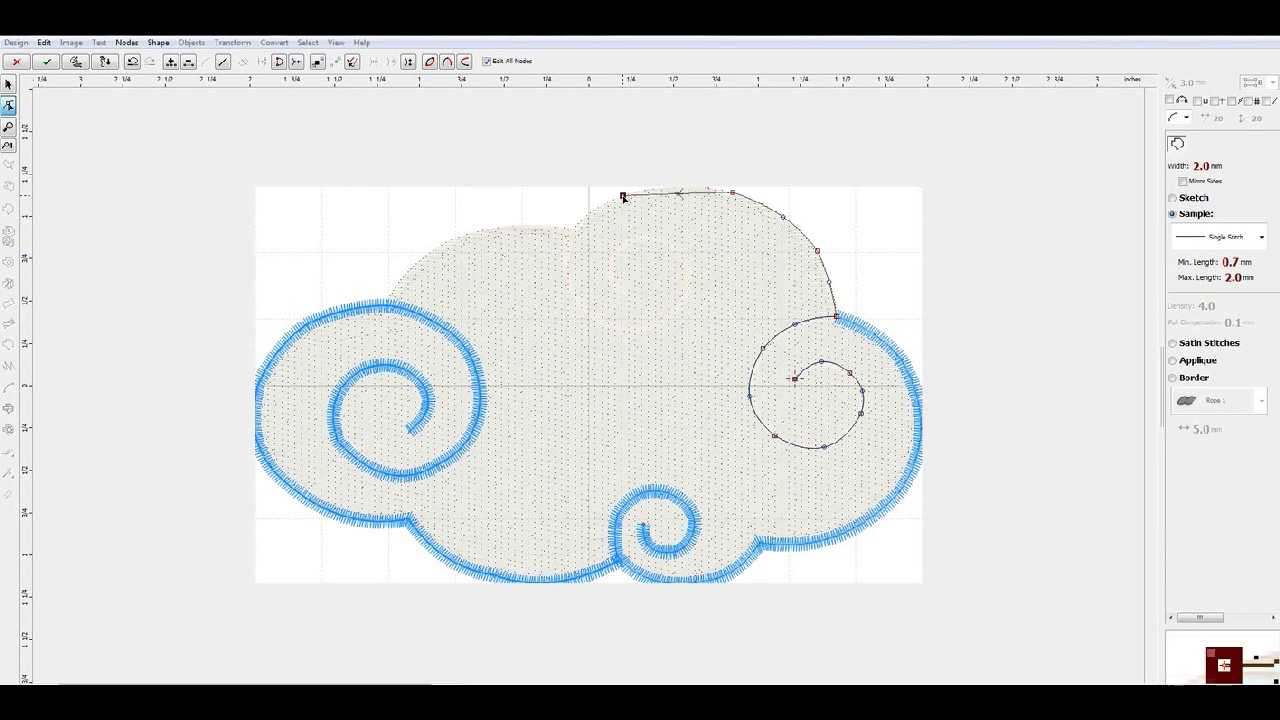
{"action": "left_click", "coordinate": [678, 190]}
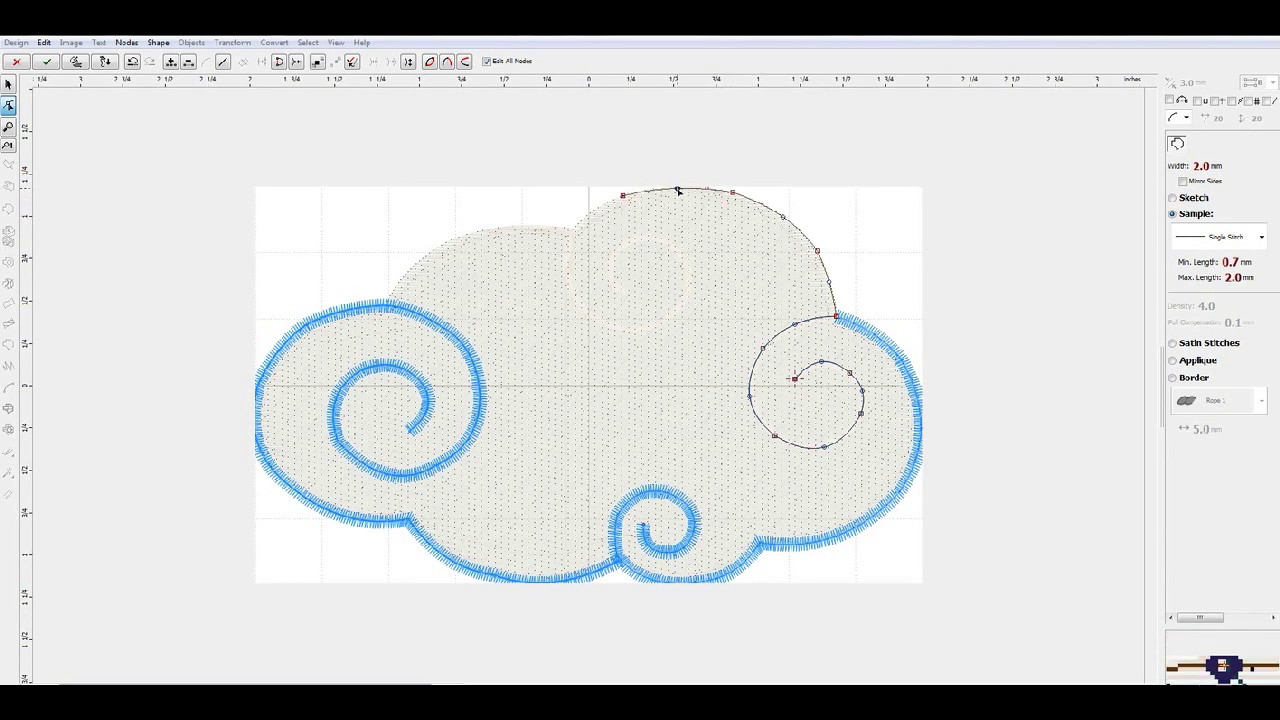
{"action": "left_click", "coordinate": [572, 230]}
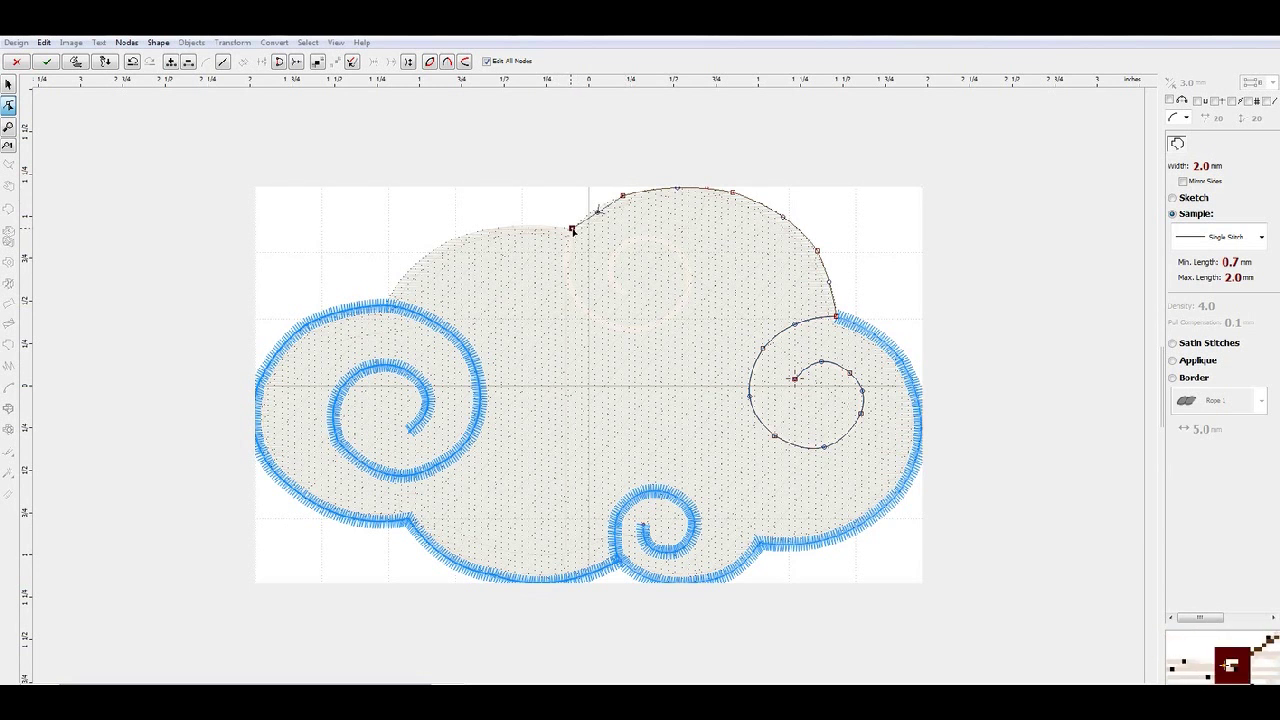
{"action": "left_click", "coordinate": [1209, 345]}
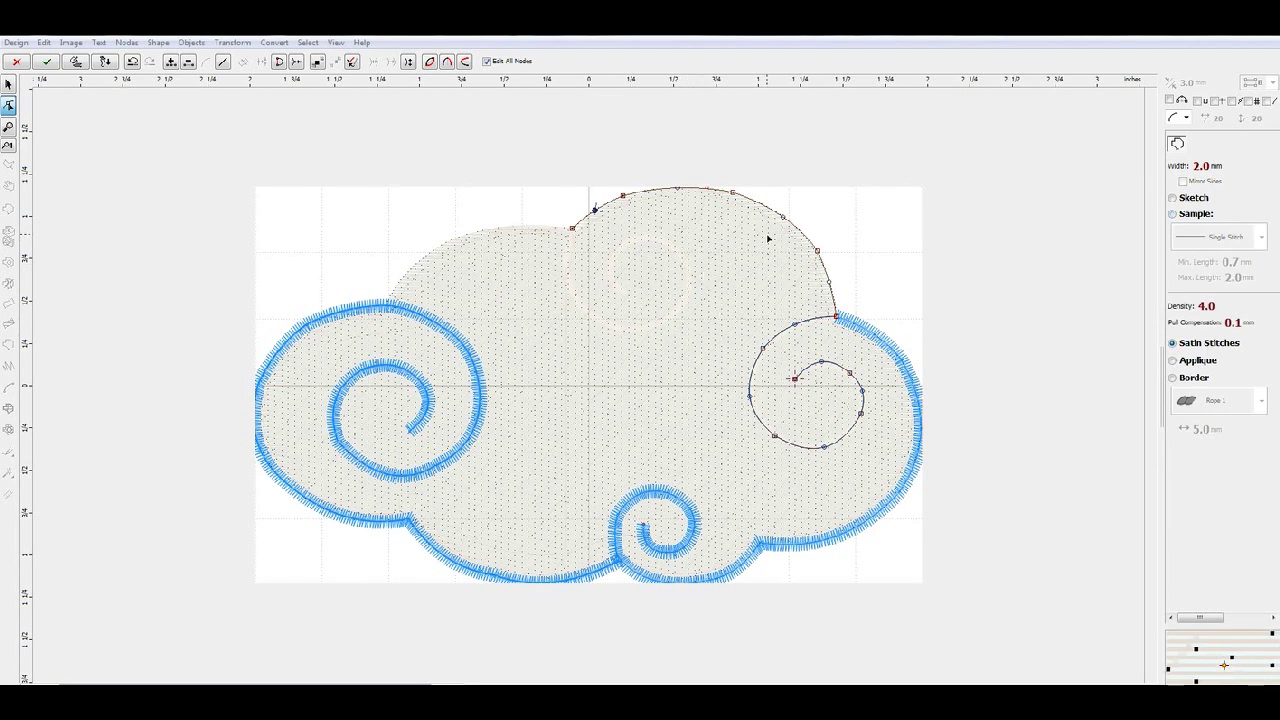
{"action": "right_click", "coordinate": [818, 252]}
{"action": "left_click", "coordinate": [845, 268]}
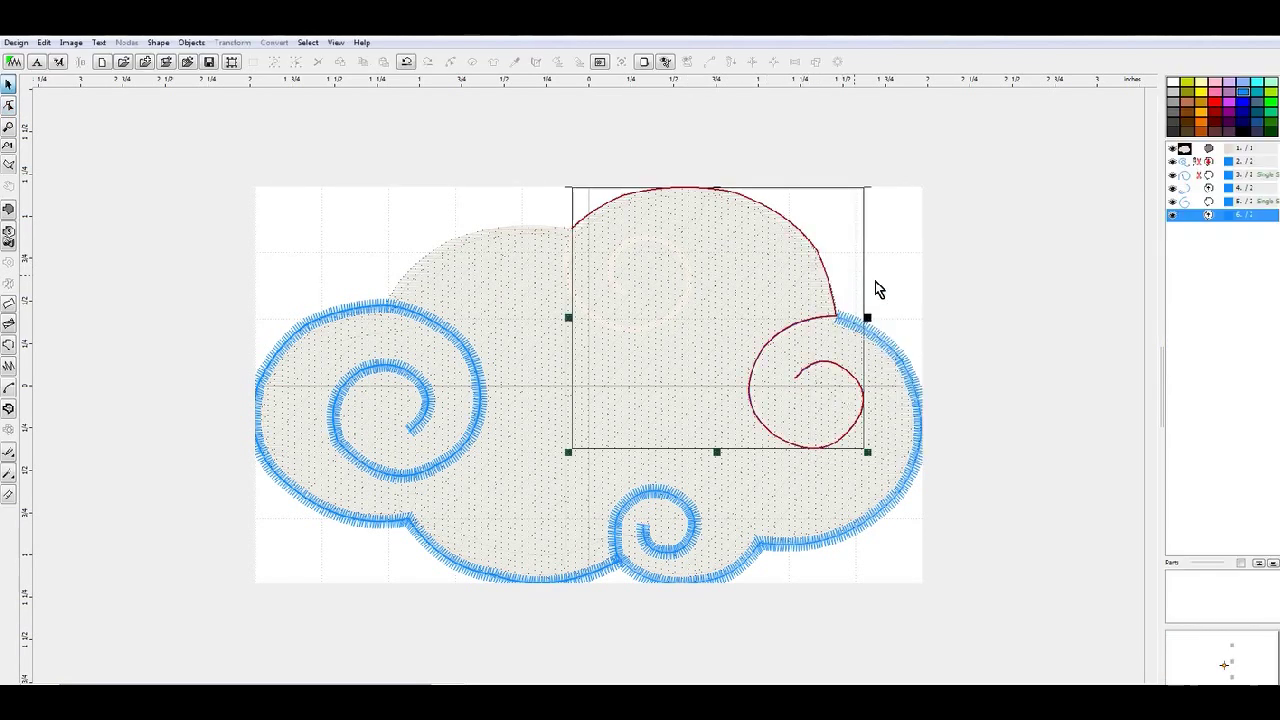
- Start a new line at the top arch's end node and curve it down to the swirl's bottom
{"action": "left_click", "coordinate": [6, 350]}
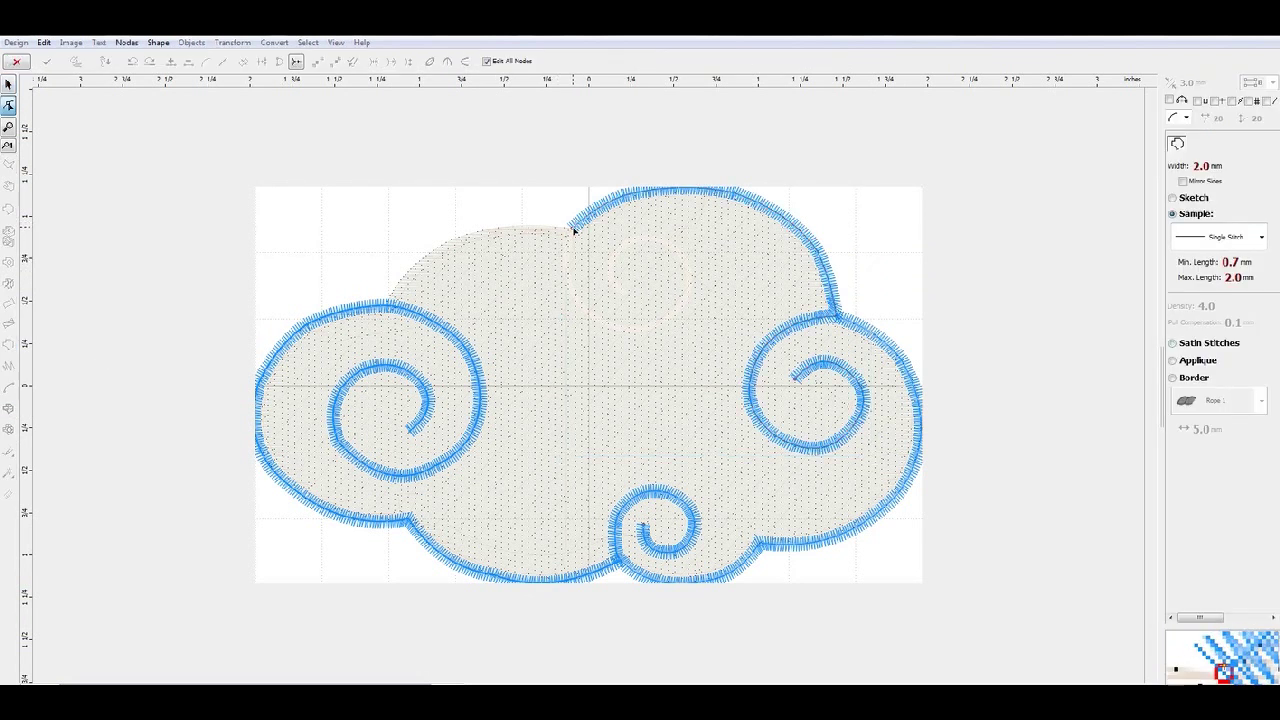
{"action": "left_click", "coordinate": [571, 229]}
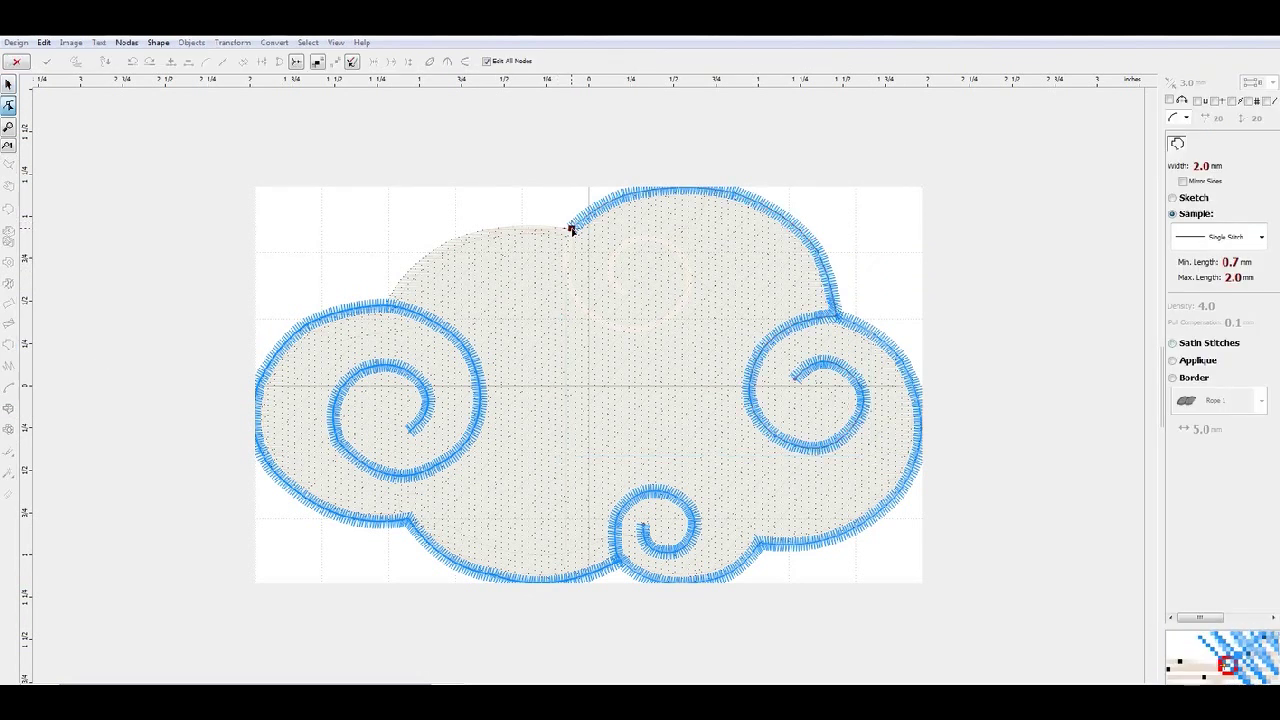
{"action": "left_click", "coordinate": [584, 311]}
{"action": "left_click_drag", "start_coordinate": [579, 270], "coordinate": [567, 279]}
{"action": "left_click", "coordinate": [668, 318]}
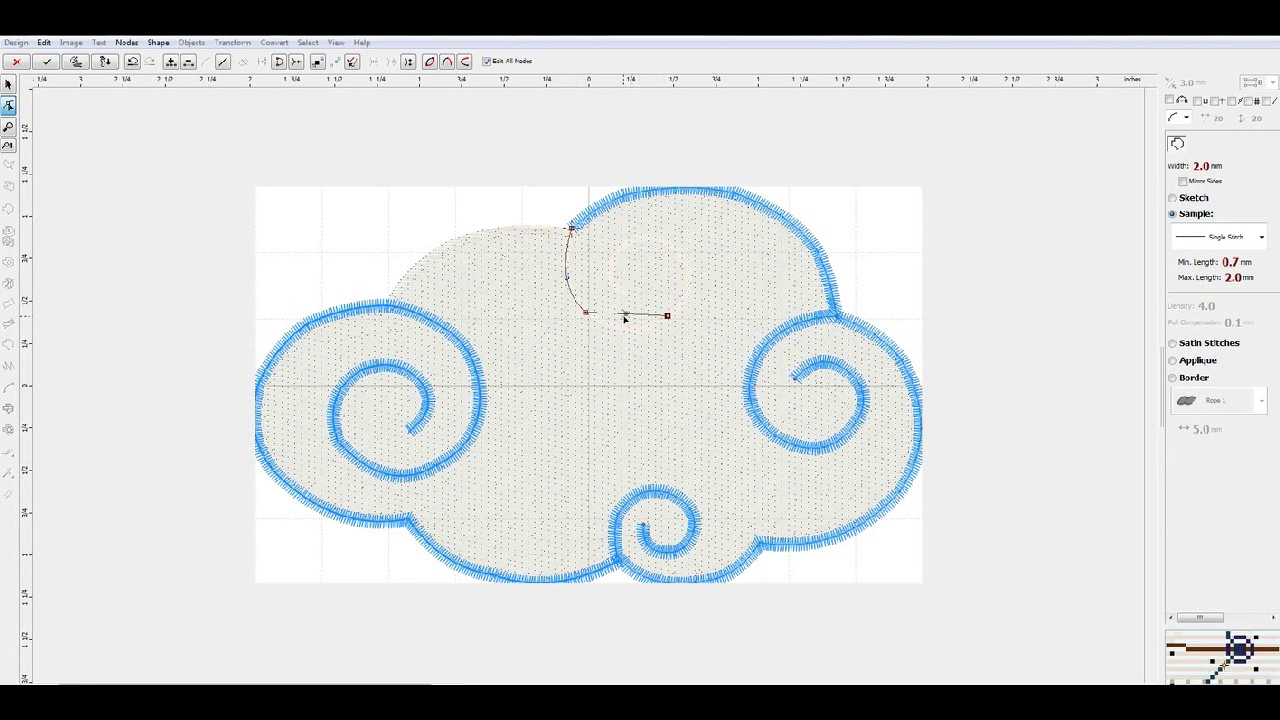
{"action": "left_click_drag", "start_coordinate": [623, 317], "coordinate": [627, 331]}
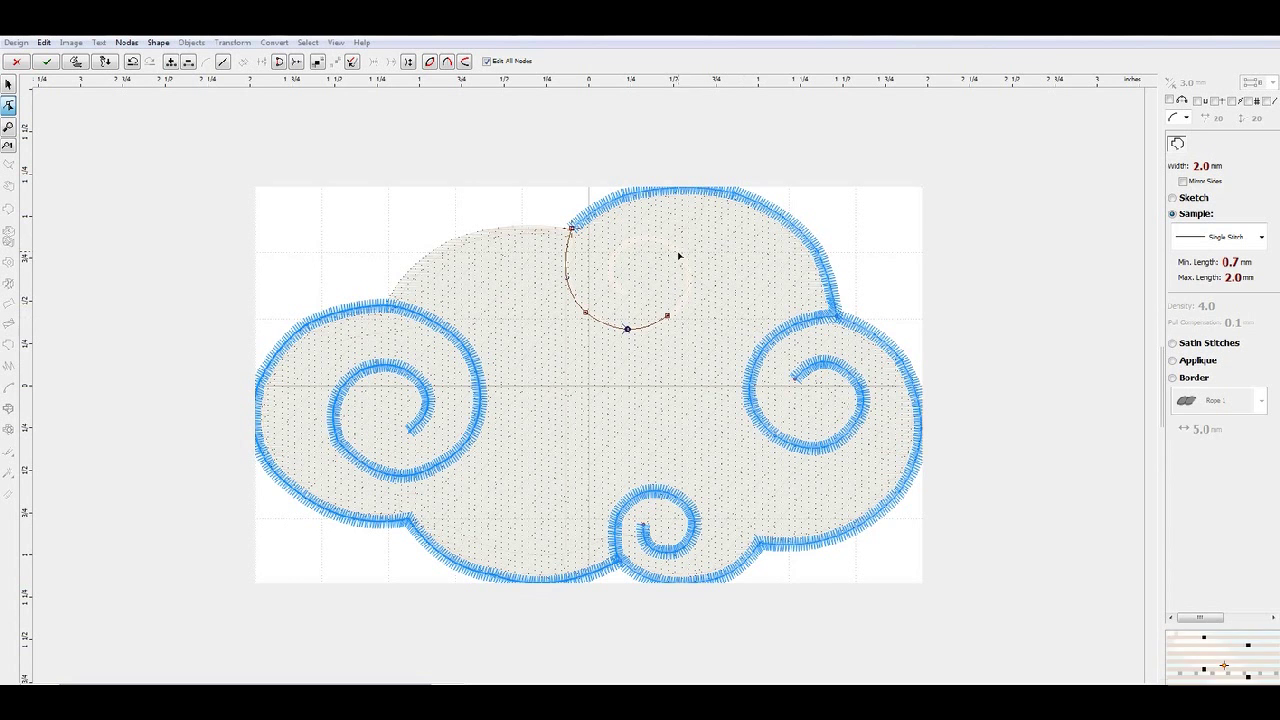
- Curve the swirl's right side and inner segment into a spiral and generate its stitches
{"action": "left_click_drag", "start_coordinate": [676, 287], "coordinate": [686, 288]}
{"action": "left_click", "coordinate": [669, 318]}
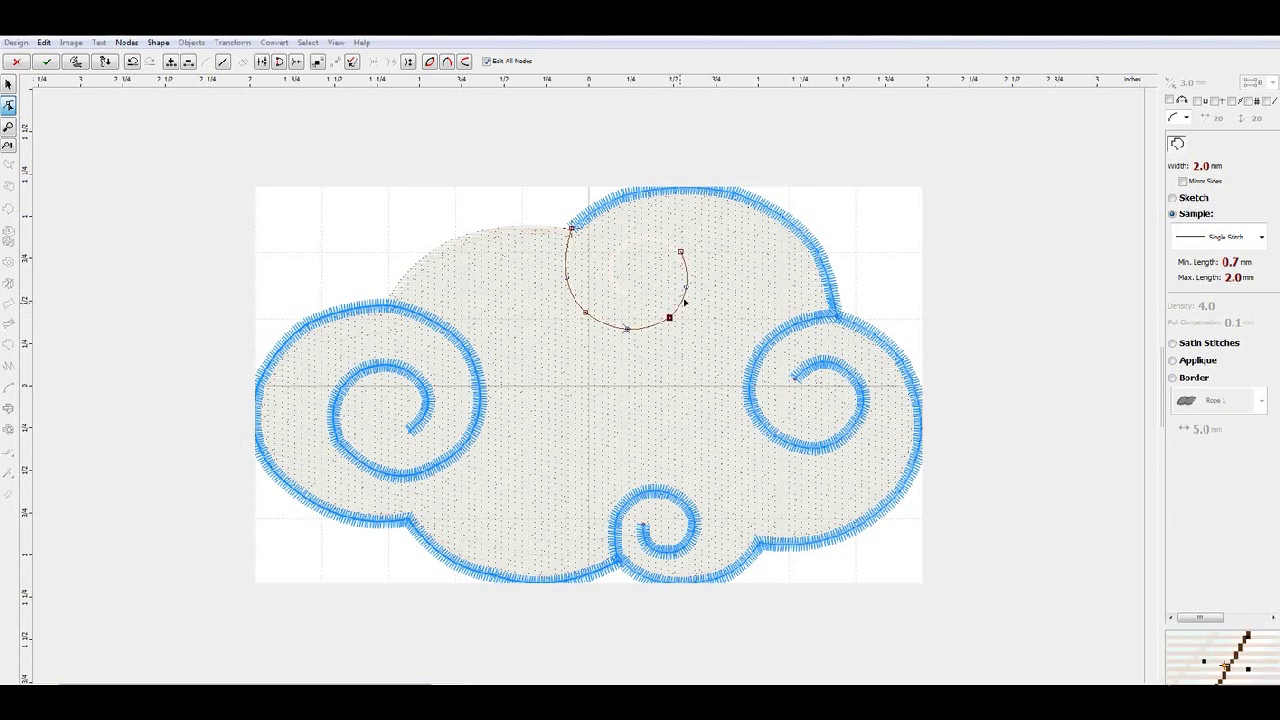
{"action": "left_click", "coordinate": [687, 289]}
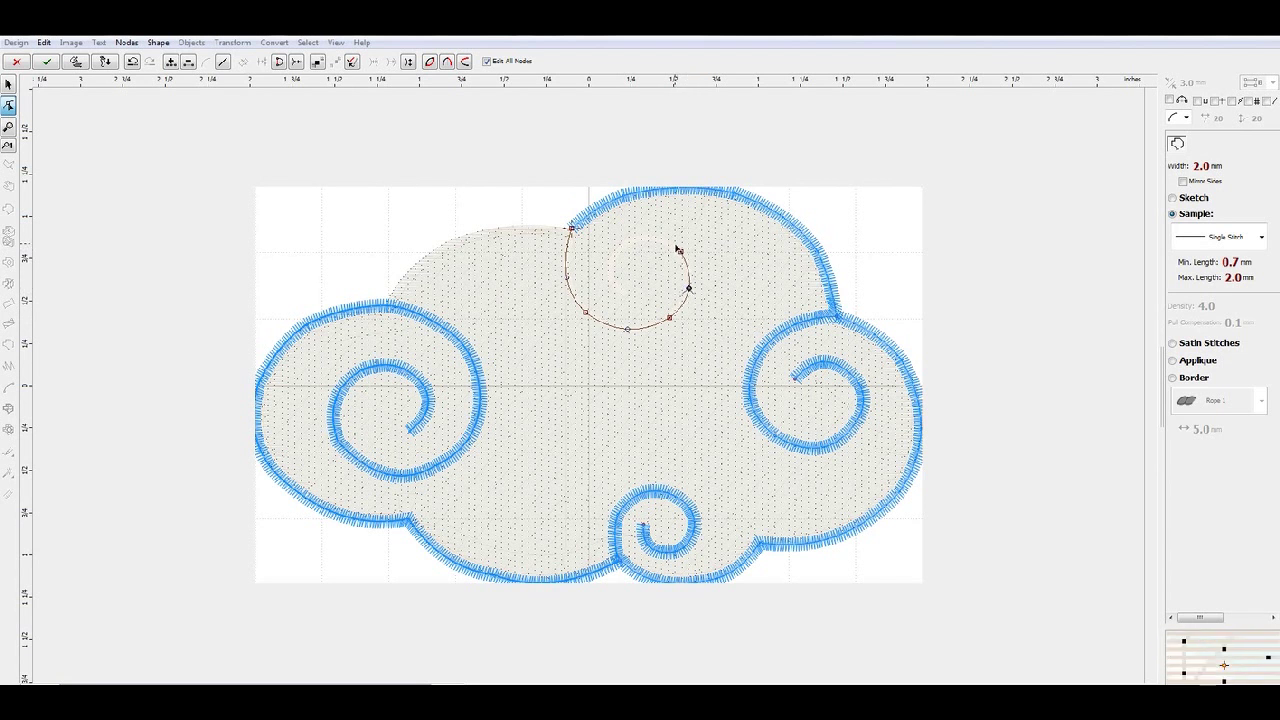
{"action": "left_click", "coordinate": [618, 251]}
{"action": "left_click_drag", "start_coordinate": [650, 253], "coordinate": [608, 279]}
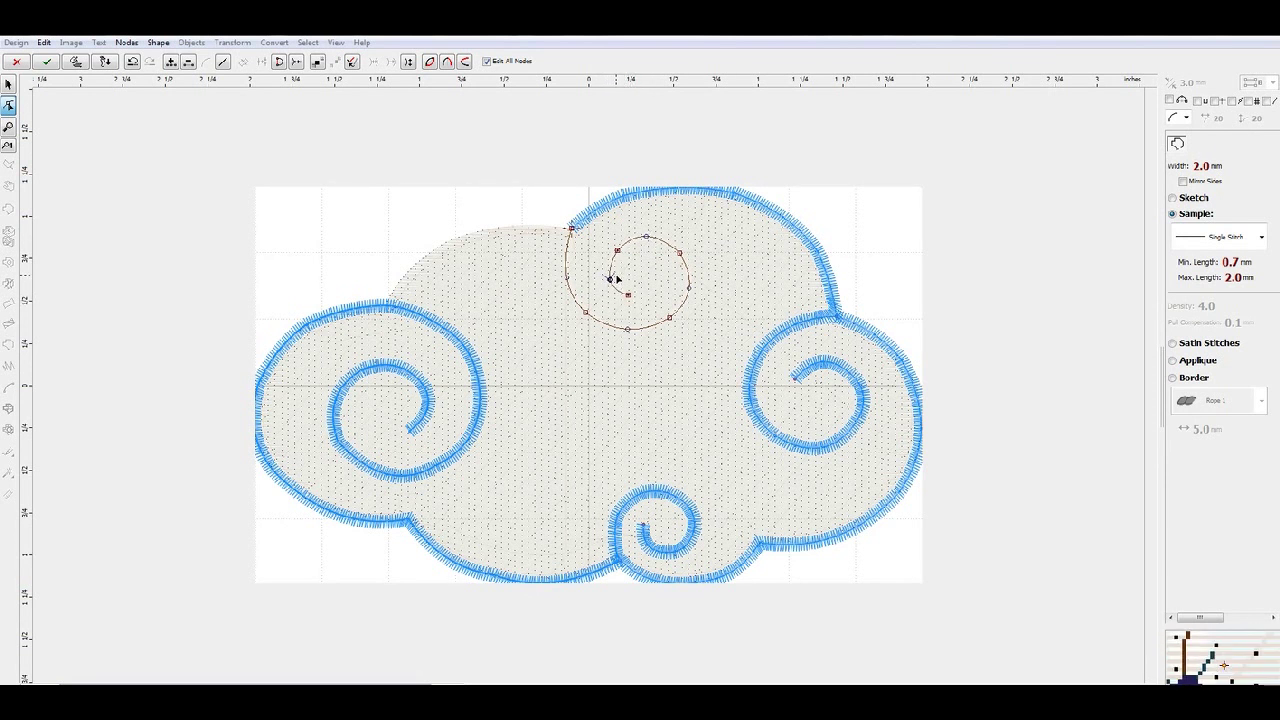
{"action": "right_click", "coordinate": [617, 279]}
{"action": "left_click", "coordinate": [684, 296]}
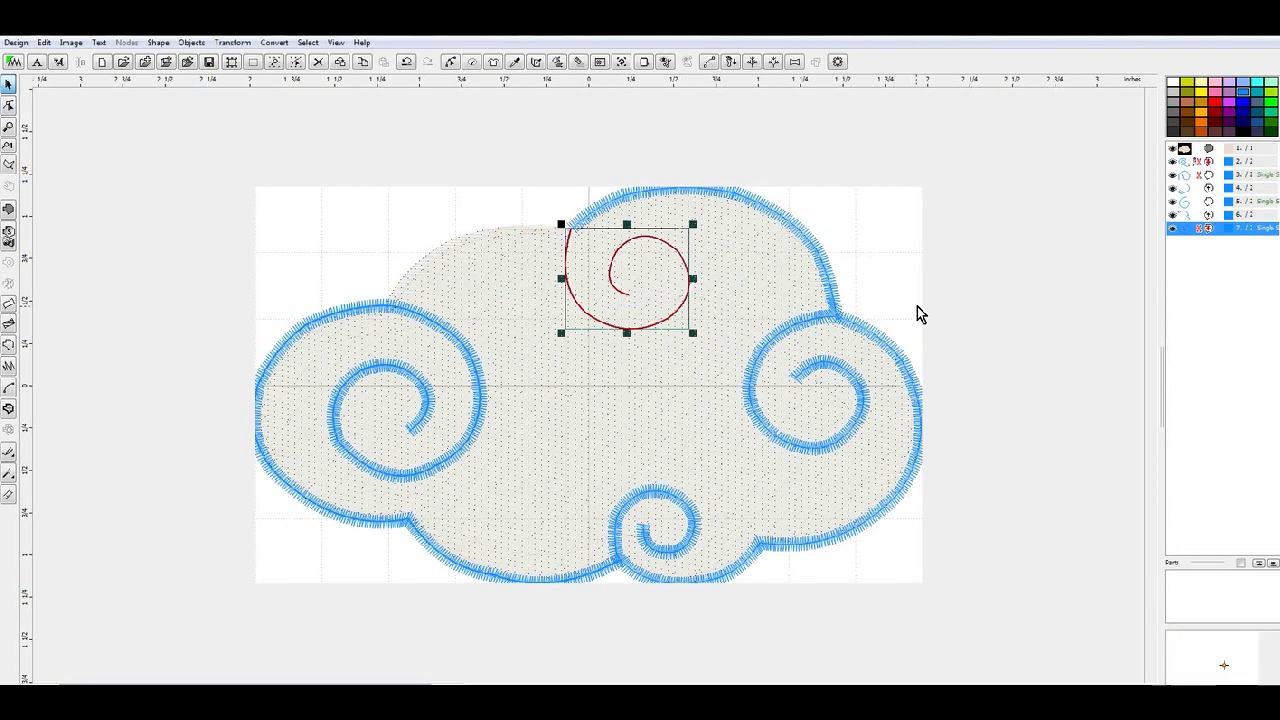
- Duplicate the top swirl and extend the copy along the upper-left edge as satin stitching
{"action": "key", "text": "ctrl+d"}
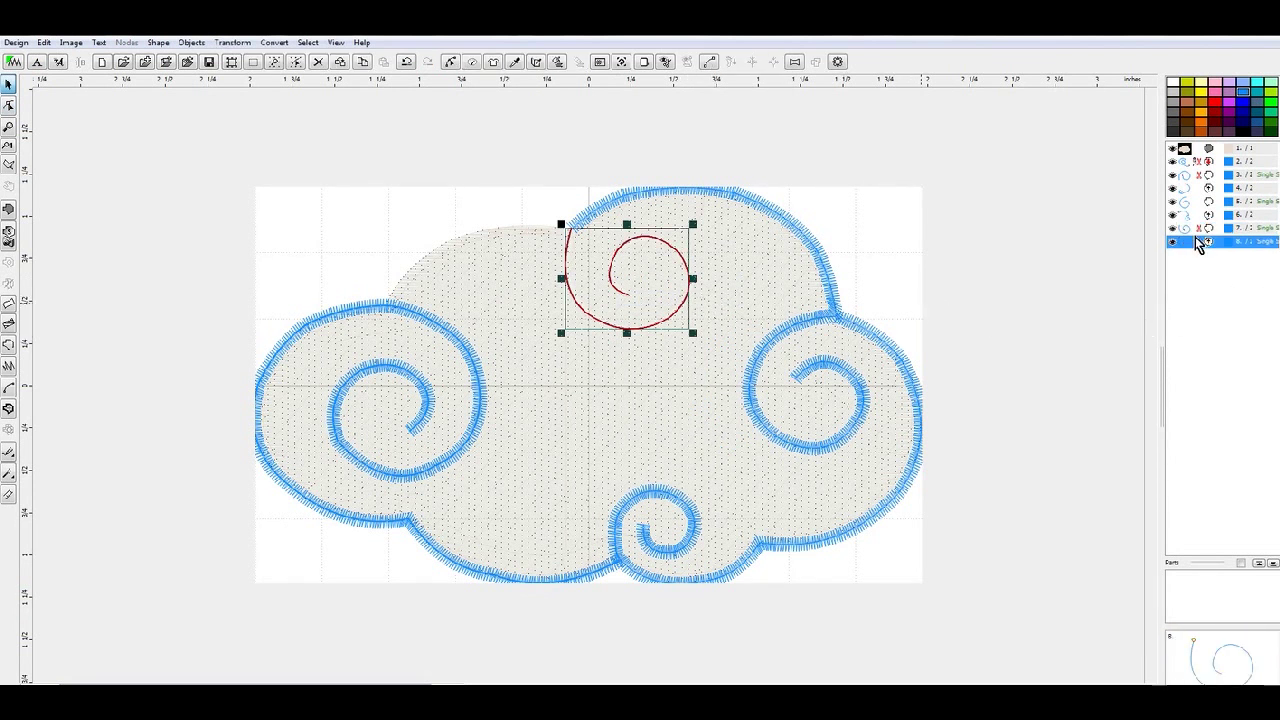
{"action": "right_click", "coordinate": [1199, 246]}
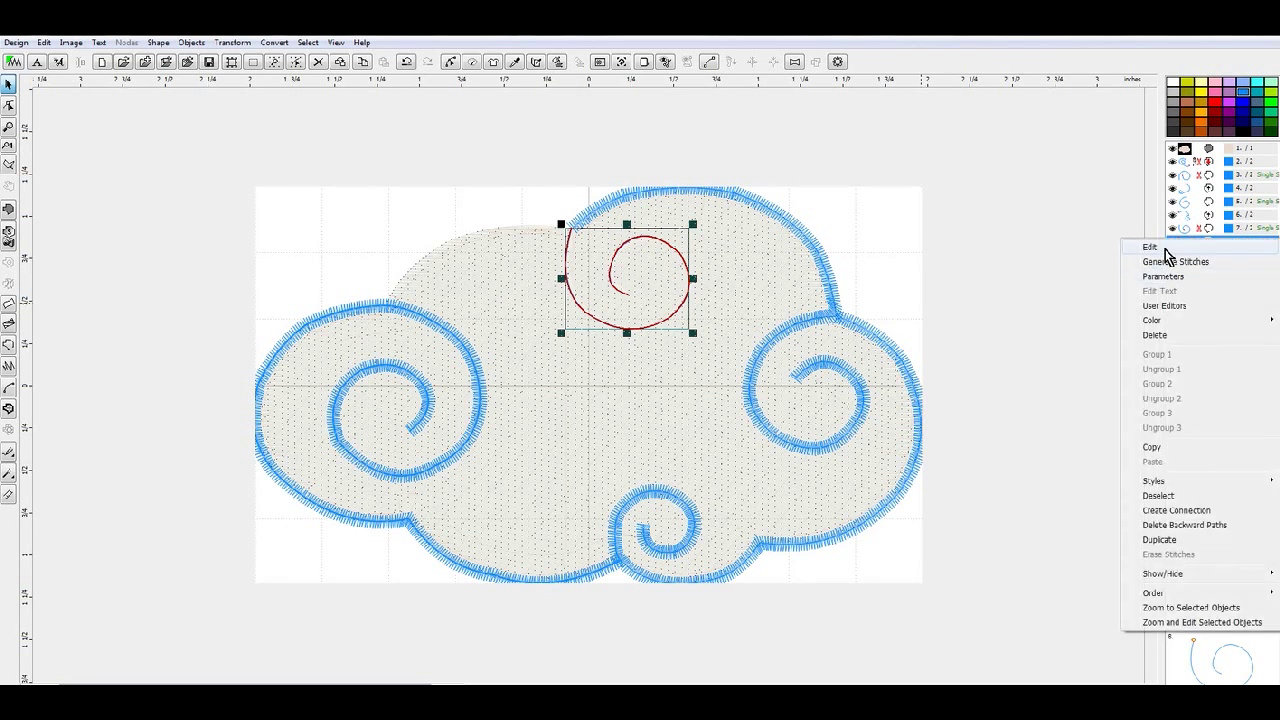
{"action": "left_click", "coordinate": [1165, 247]}
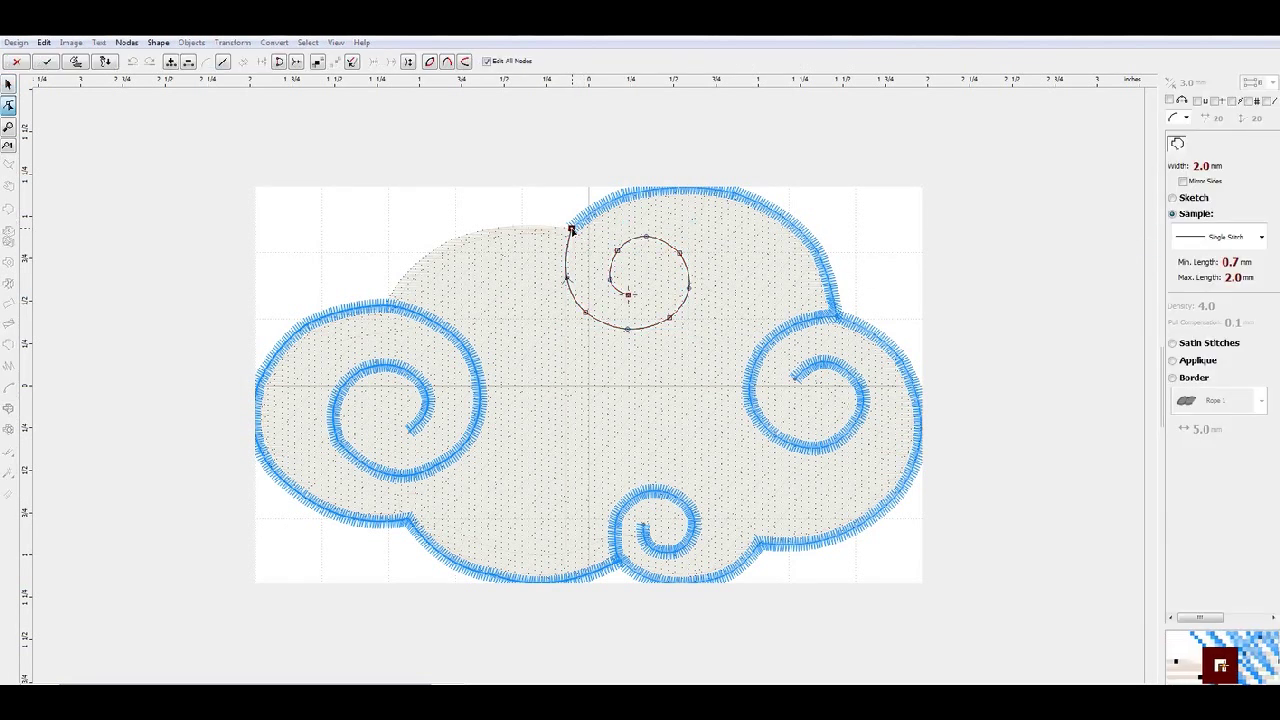
{"action": "left_click", "coordinate": [477, 232]}
{"action": "left_click_drag", "start_coordinate": [524, 231], "coordinate": [524, 226]}
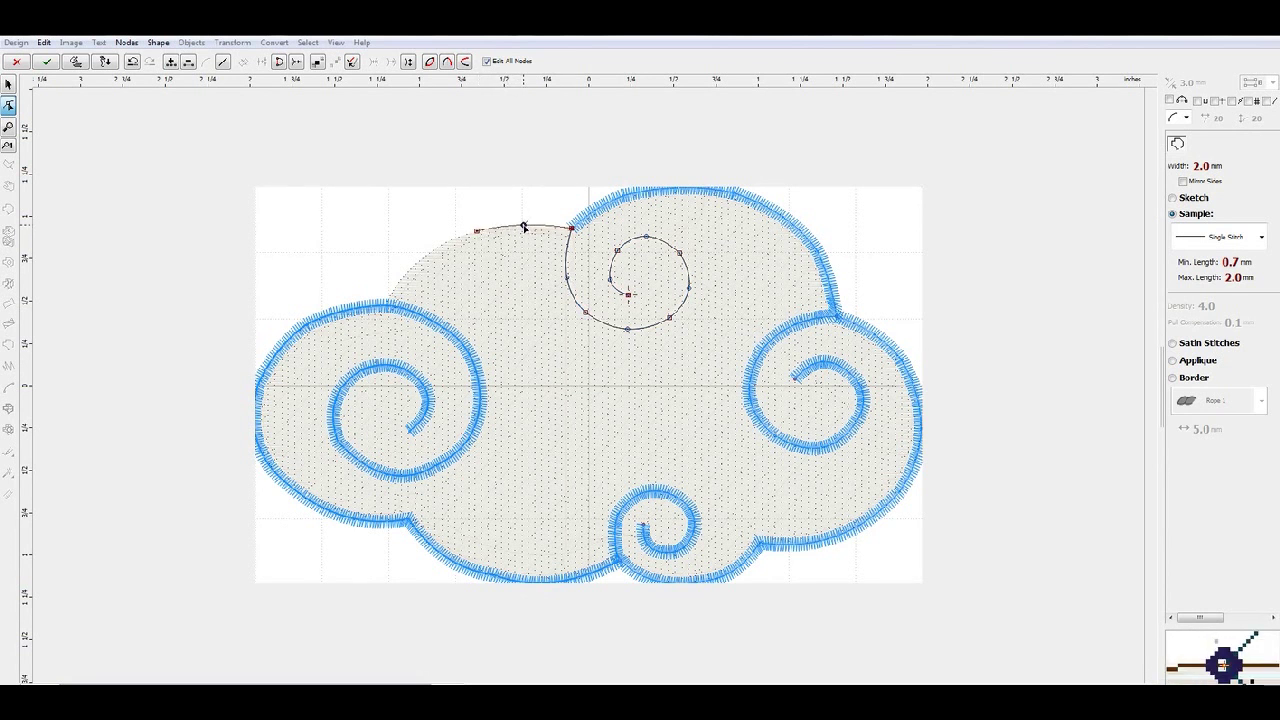
{"action": "left_click", "coordinate": [388, 303]}
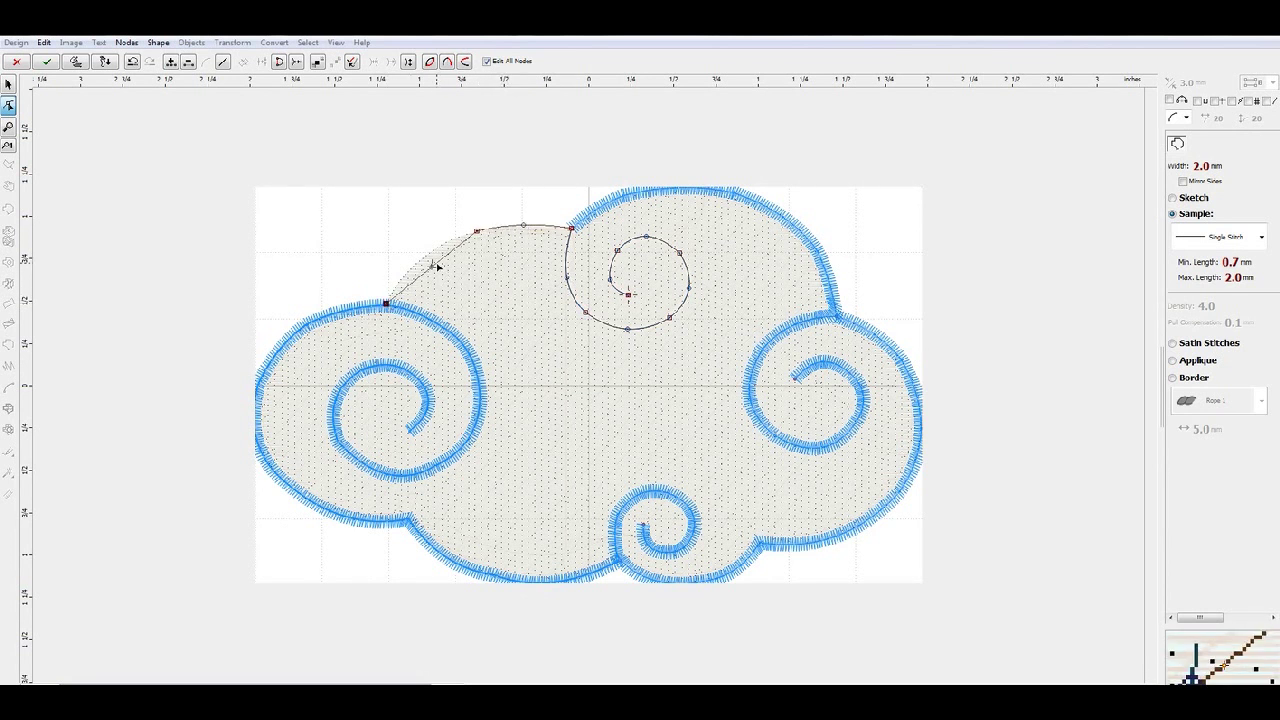
{"action": "left_click_drag", "start_coordinate": [432, 268], "coordinate": [423, 258]}
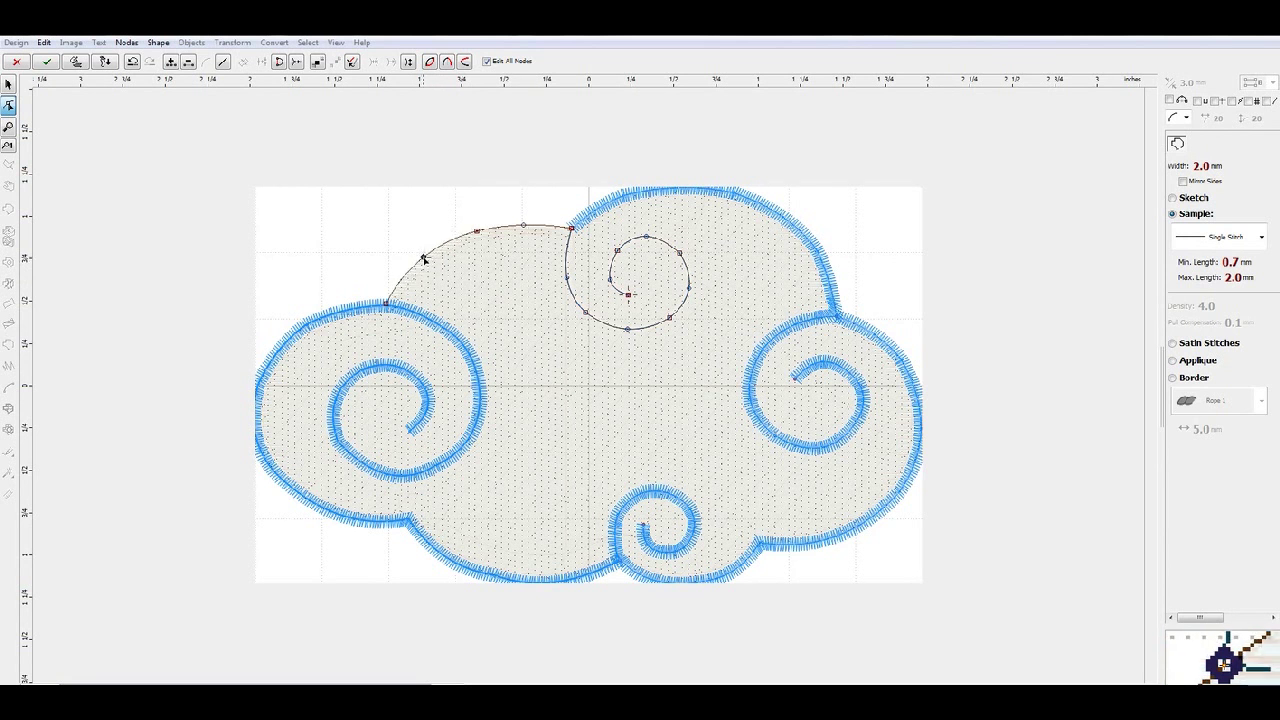
{"action": "left_click", "coordinate": [1219, 348]}
{"action": "right_click", "coordinate": [560, 278]}
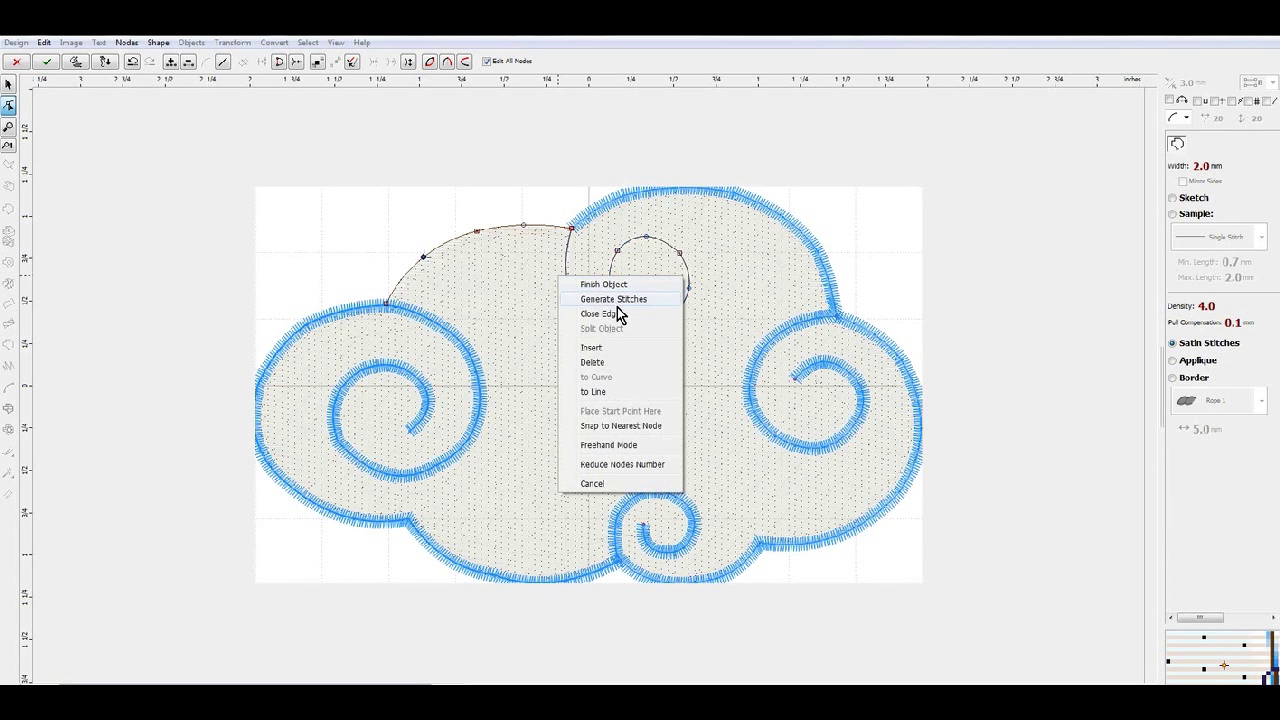
{"action": "left_click", "coordinate": [613, 299]}
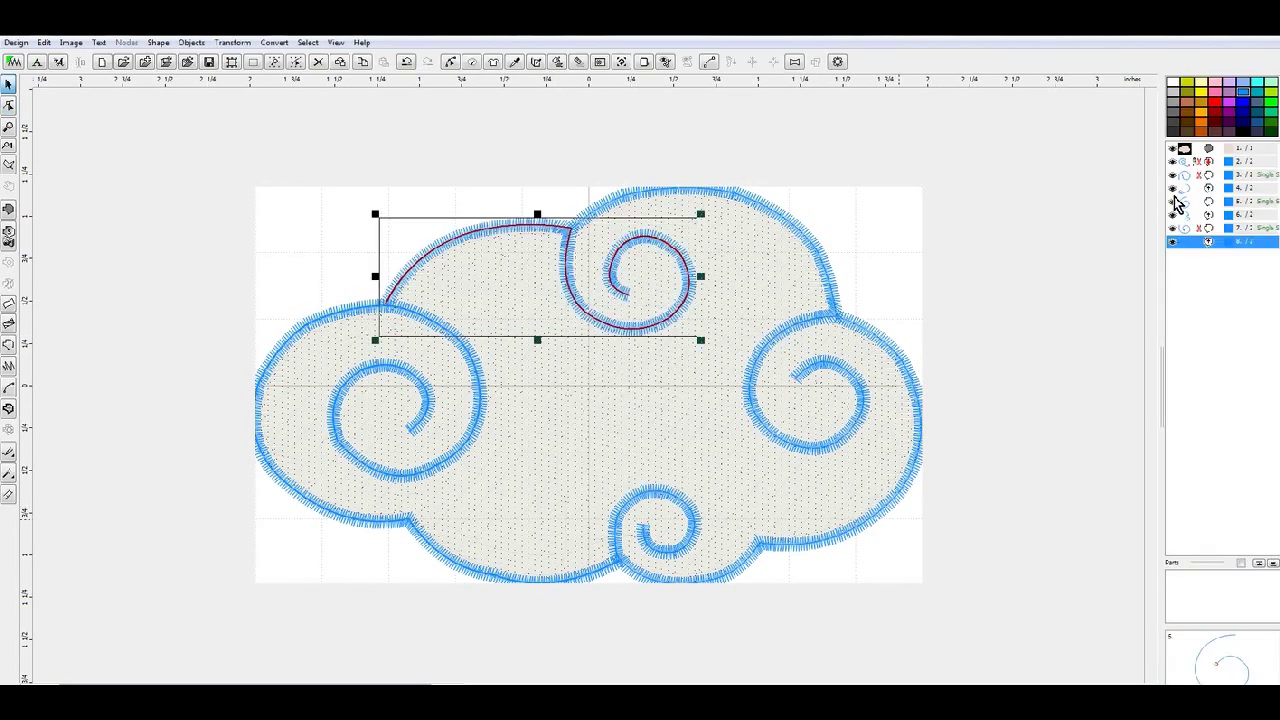
- Select all the outline and swirl objects and group them together
{"action": "left_click", "coordinate": [1190, 241]}
{"action": "left_click", "coordinate": [1200, 161], "text": "shift"}
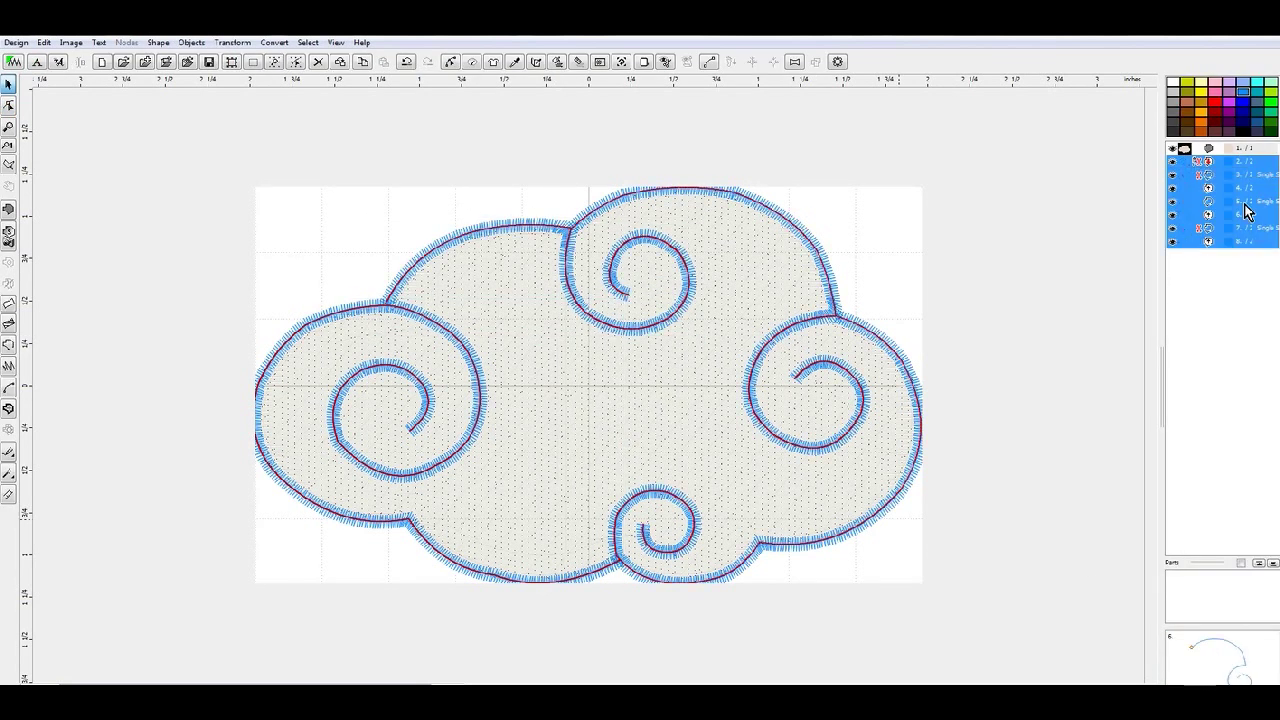
{"action": "right_click", "coordinate": [1196, 177]}
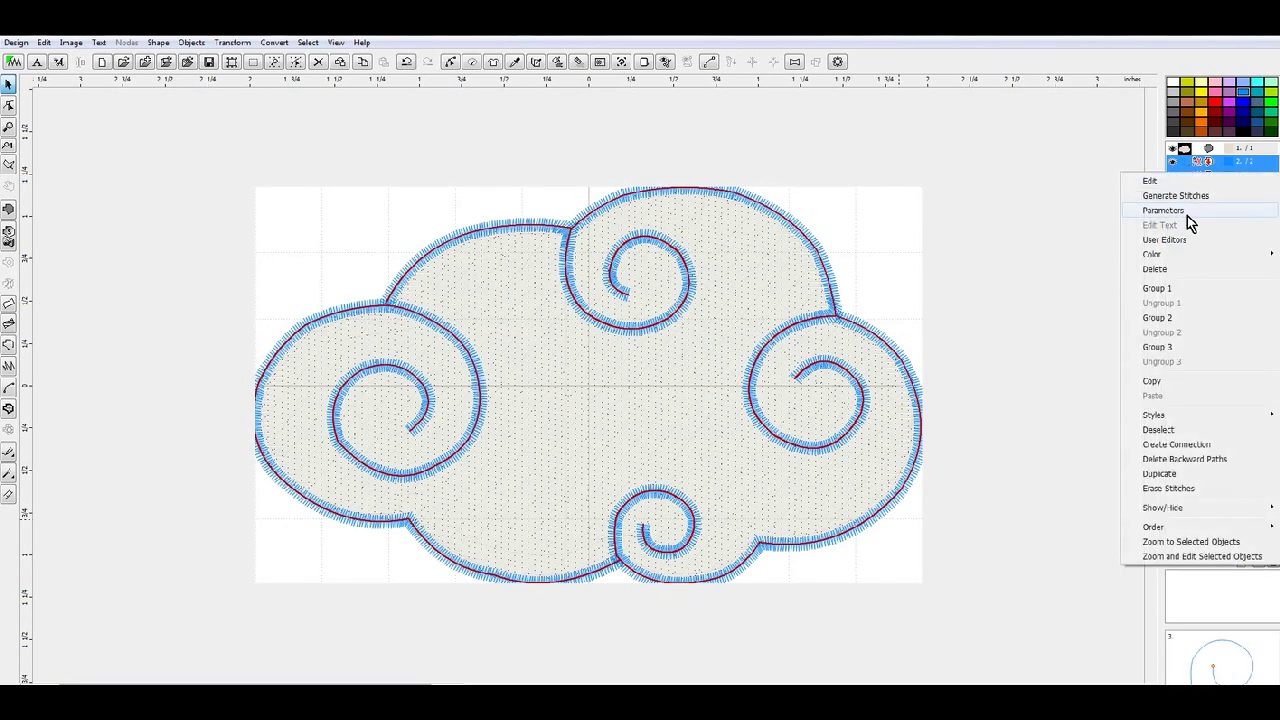
{"action": "left_click", "coordinate": [1172, 288]}
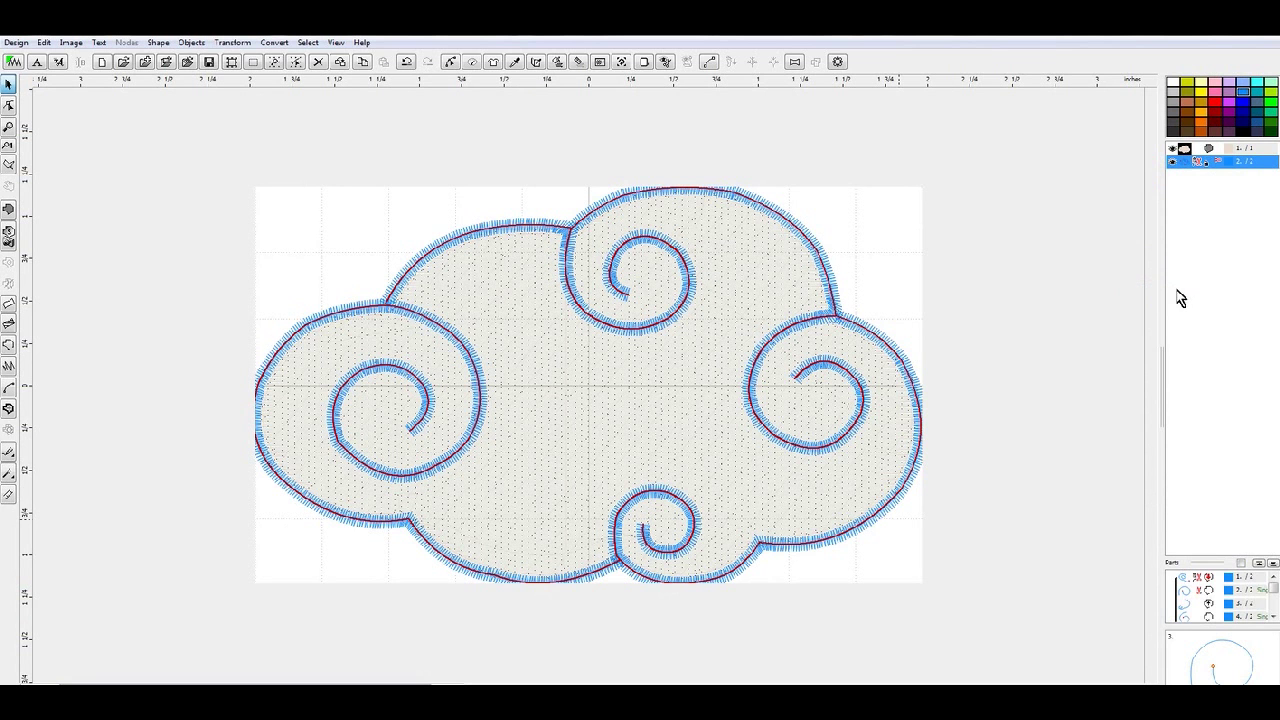
- Give the cloud fill an off-white thread colour from the catalog
{"action": "left_click", "coordinate": [1184, 152]}
{"action": "right_click", "coordinate": [1184, 154]}
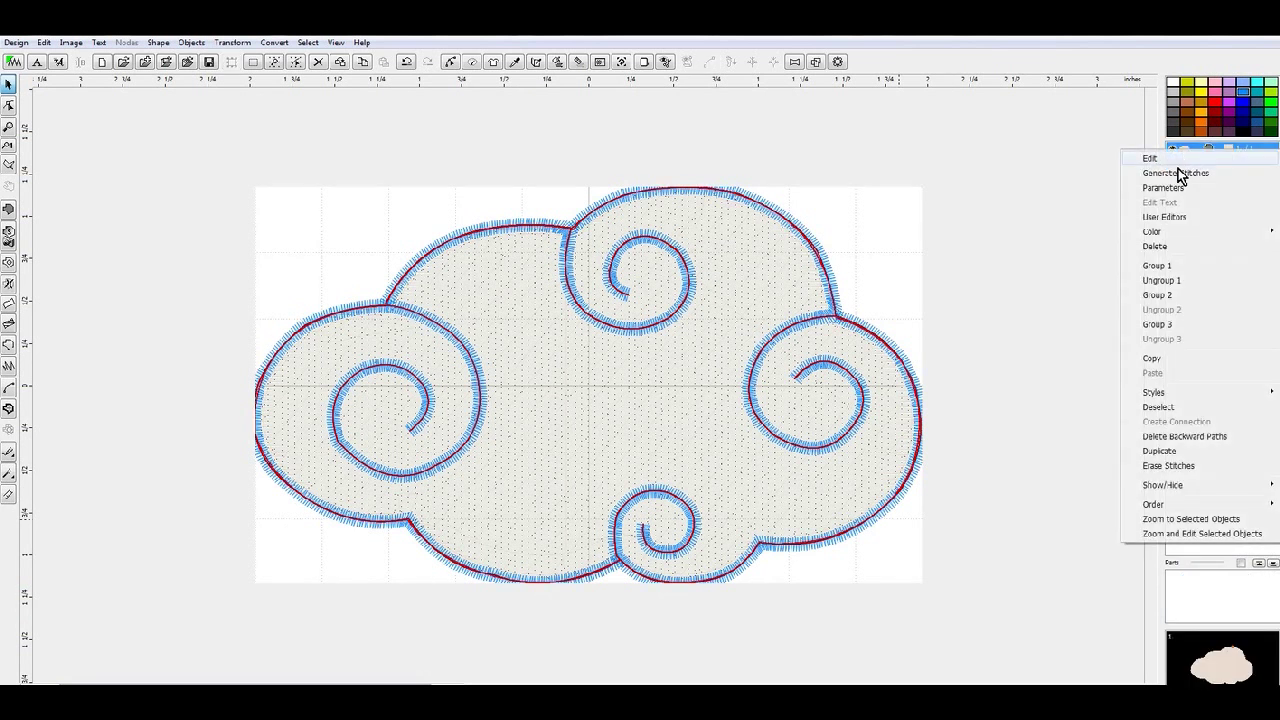
{"action": "mouse_move", "coordinate": [1170, 229]}
{"action": "left_click", "coordinate": [1030, 290]}
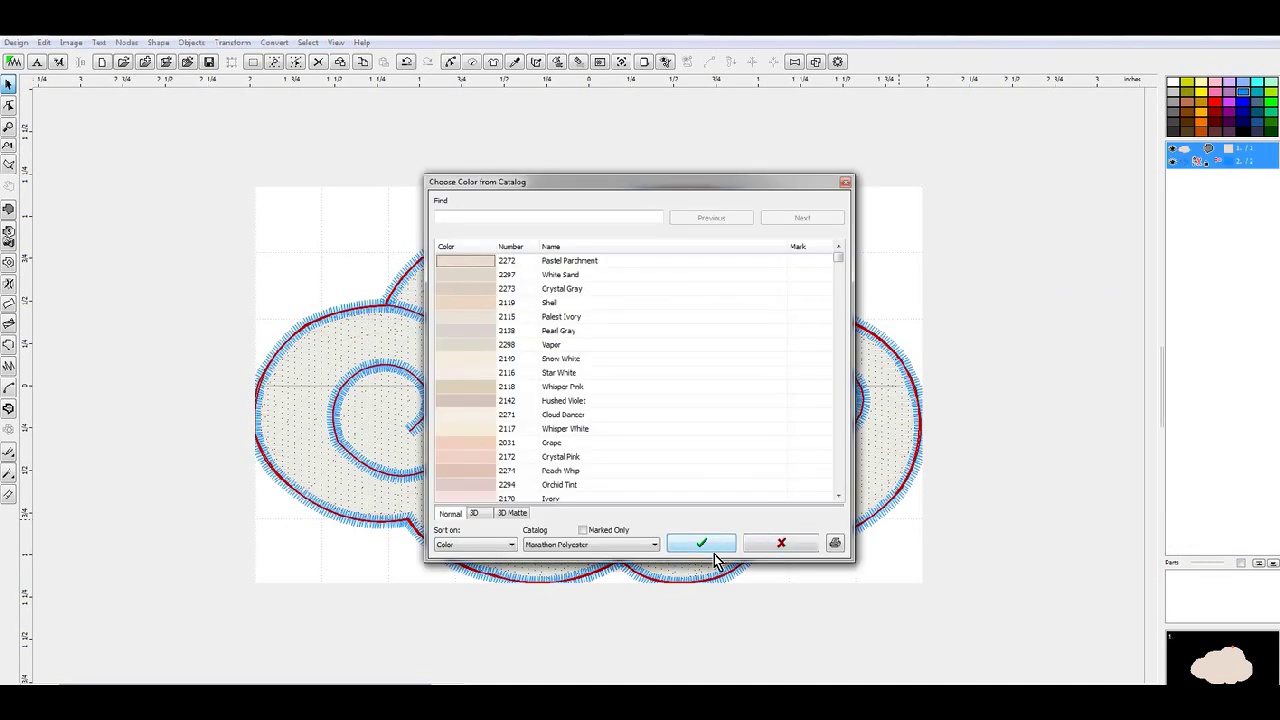
{"action": "left_click", "coordinate": [701, 548]}
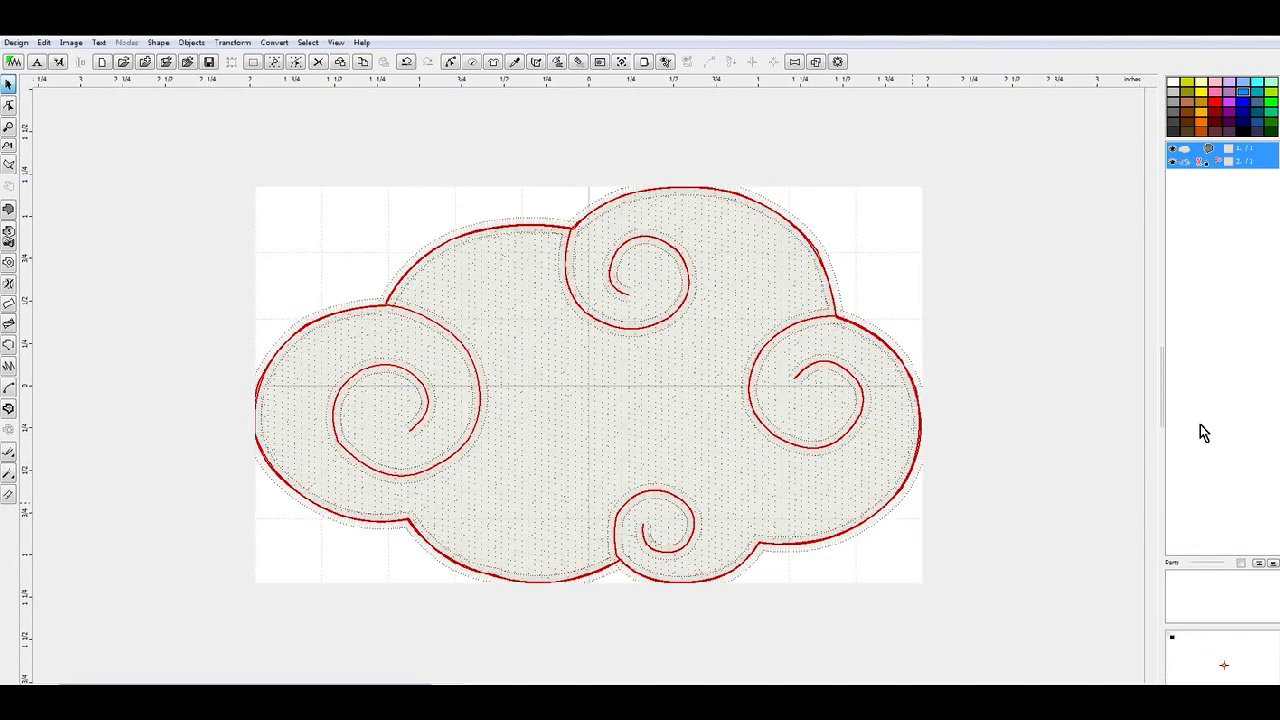
{"action": "left_click", "coordinate": [1188, 166]}
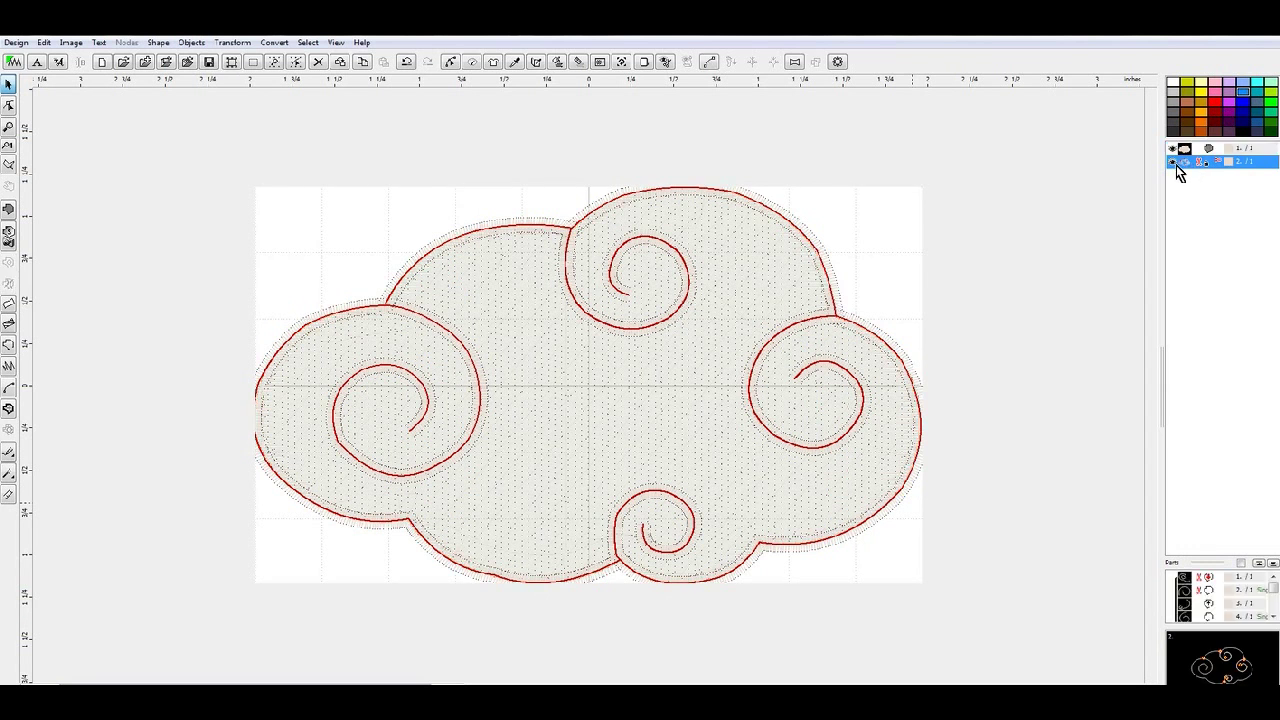
- Apply the matching pale catalog thread to the outline group and switch to realistic stitch preview
{"action": "right_click", "coordinate": [1187, 166]}
{"action": "mouse_move", "coordinate": [1171, 241]}
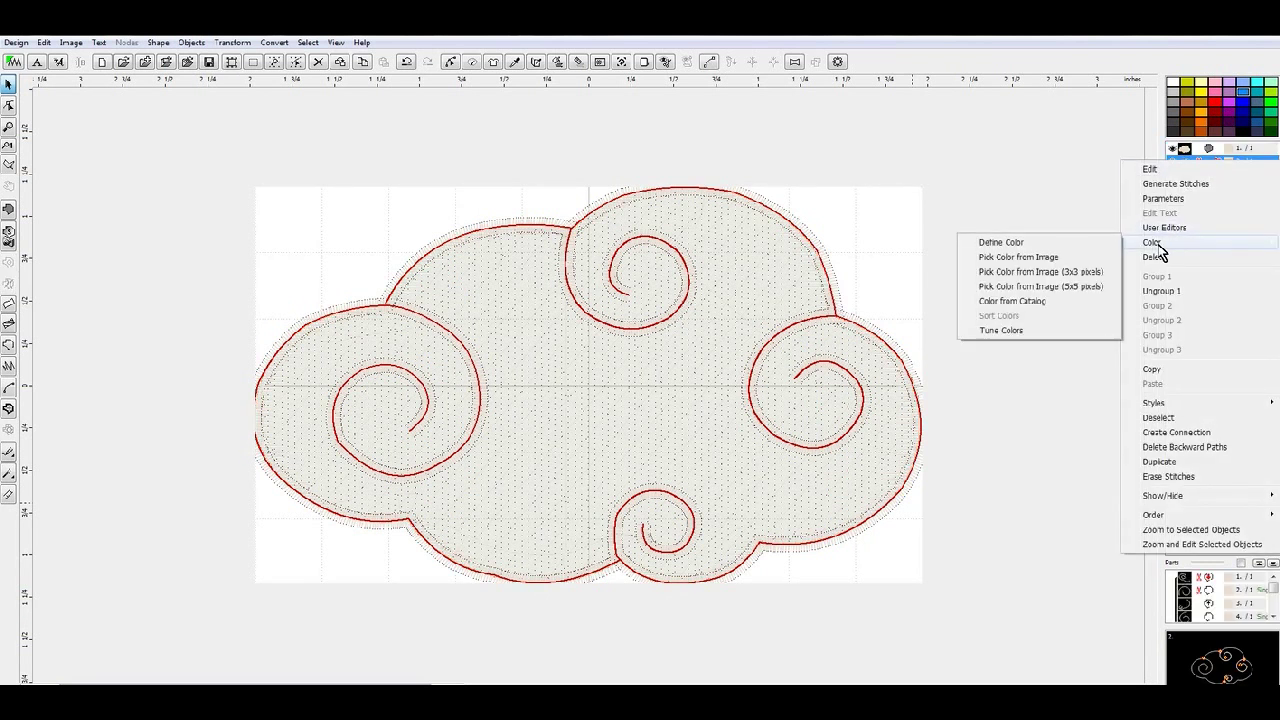
{"action": "left_click", "coordinate": [1022, 301]}
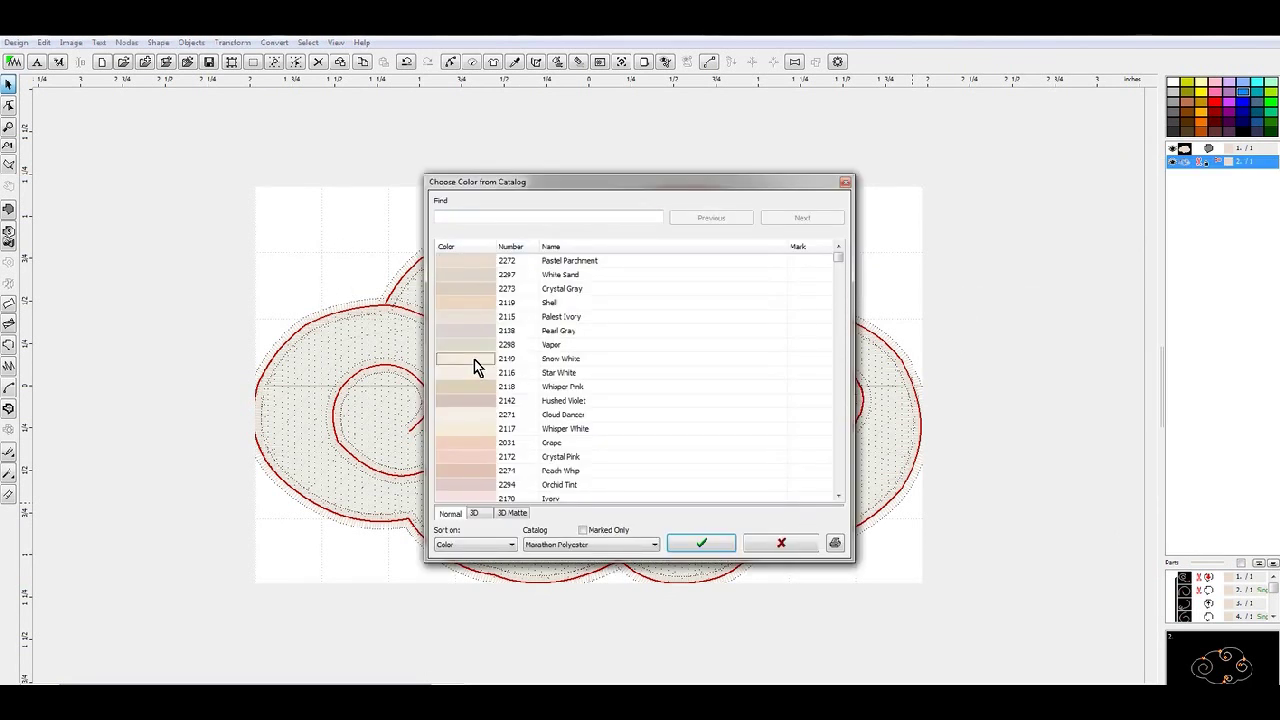
{"action": "left_click", "coordinate": [703, 543]}
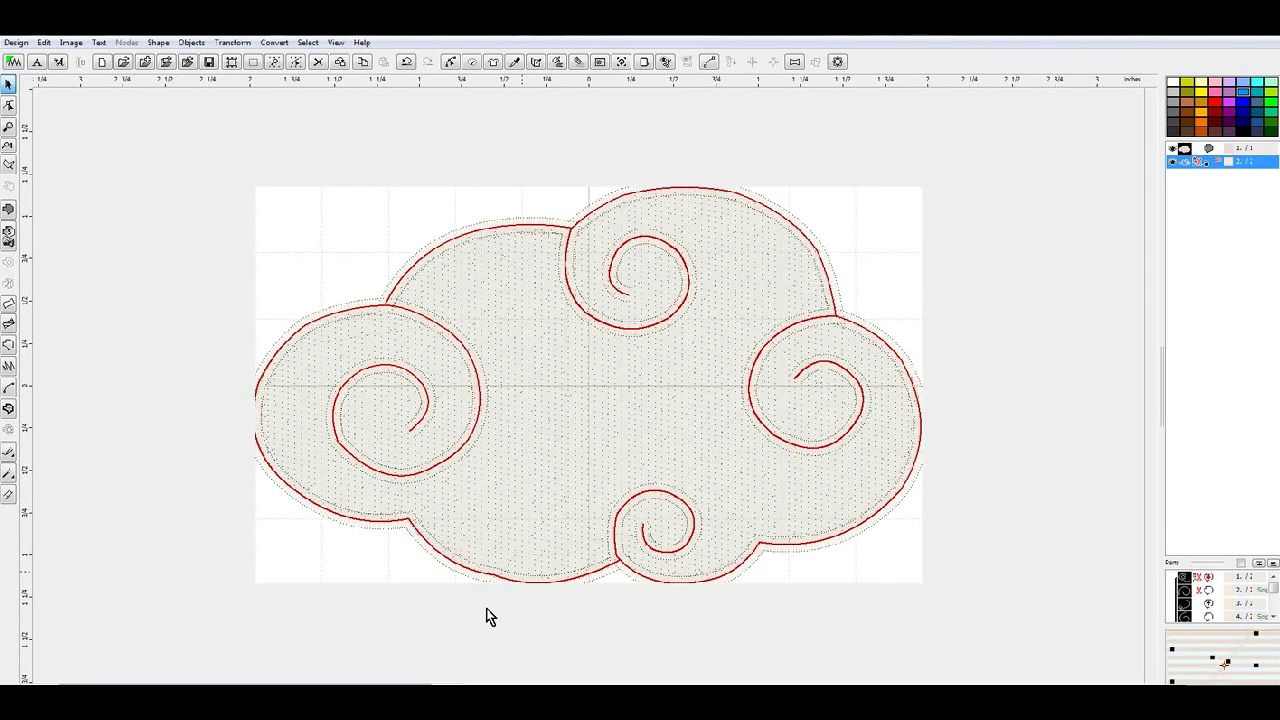
{"action": "key", "text": "ctrl+r"}
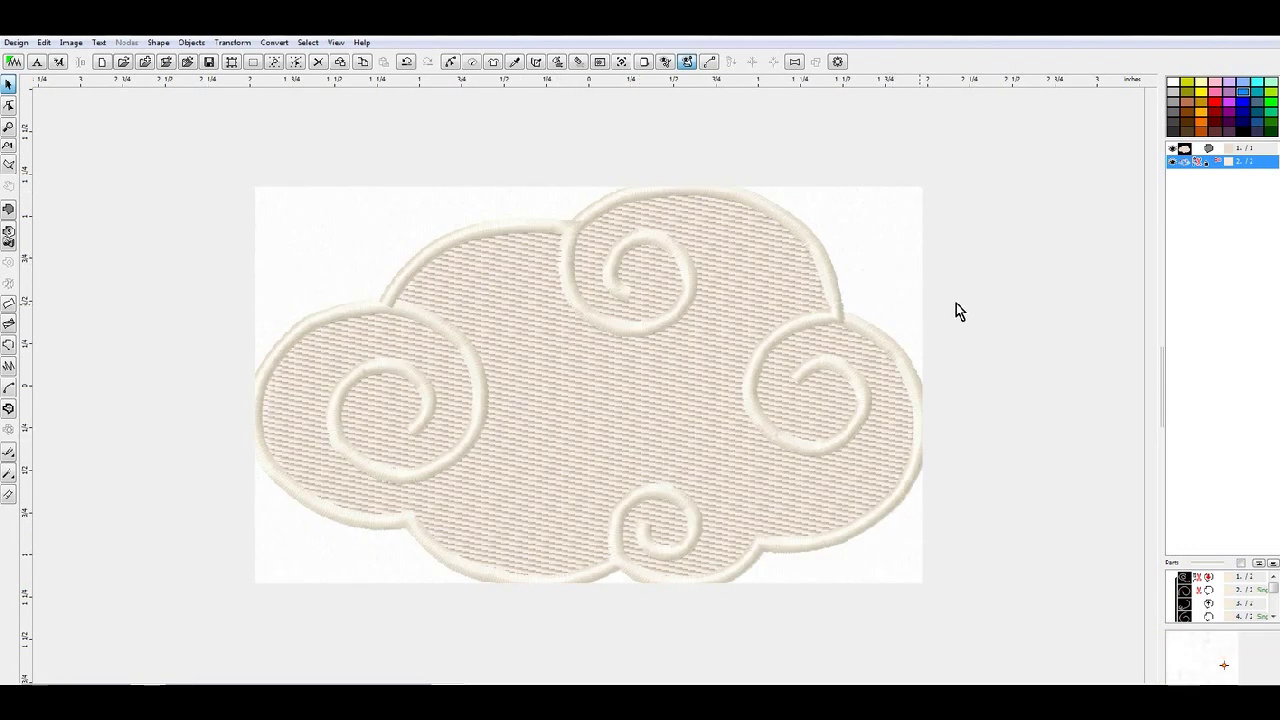
- Set the hoop to Babylock, Bernina, Brother, Viking 3.94 x 3.94 in and apply it
{"action": "left_click", "coordinate": [71, 43]}
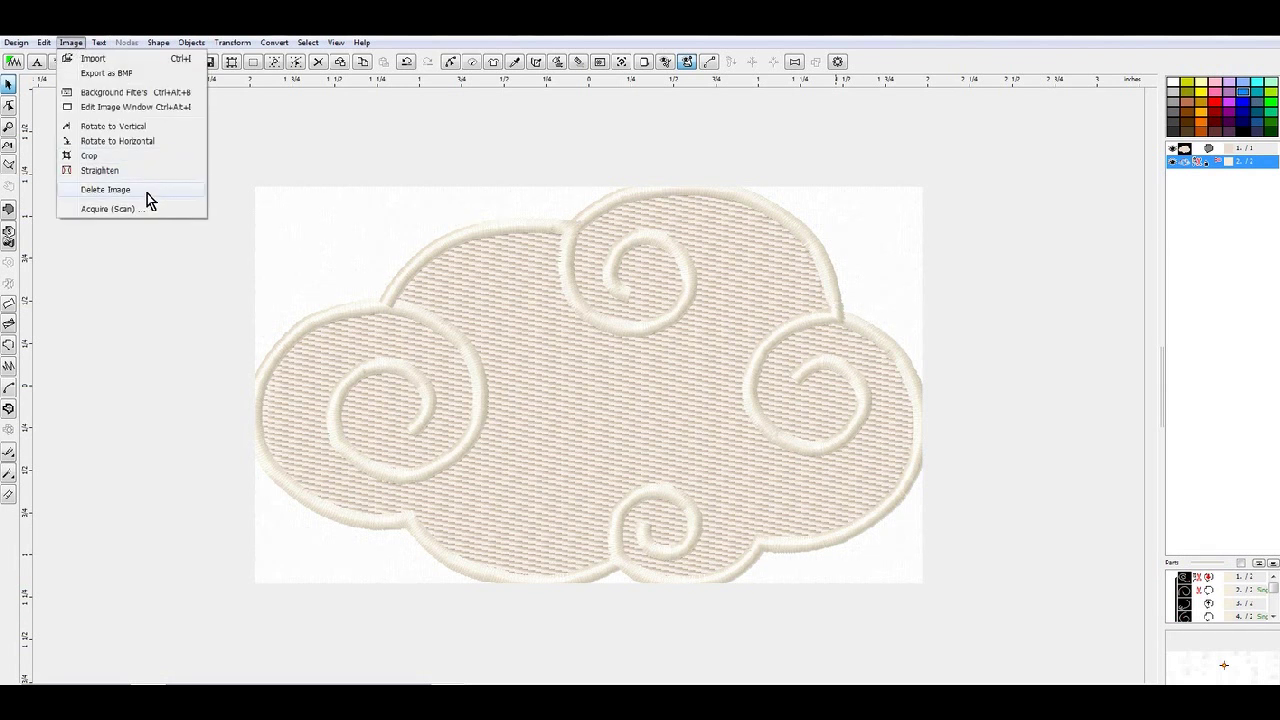
{"action": "left_click", "coordinate": [147, 190]}
{"action": "left_click", "coordinate": [43, 43]}
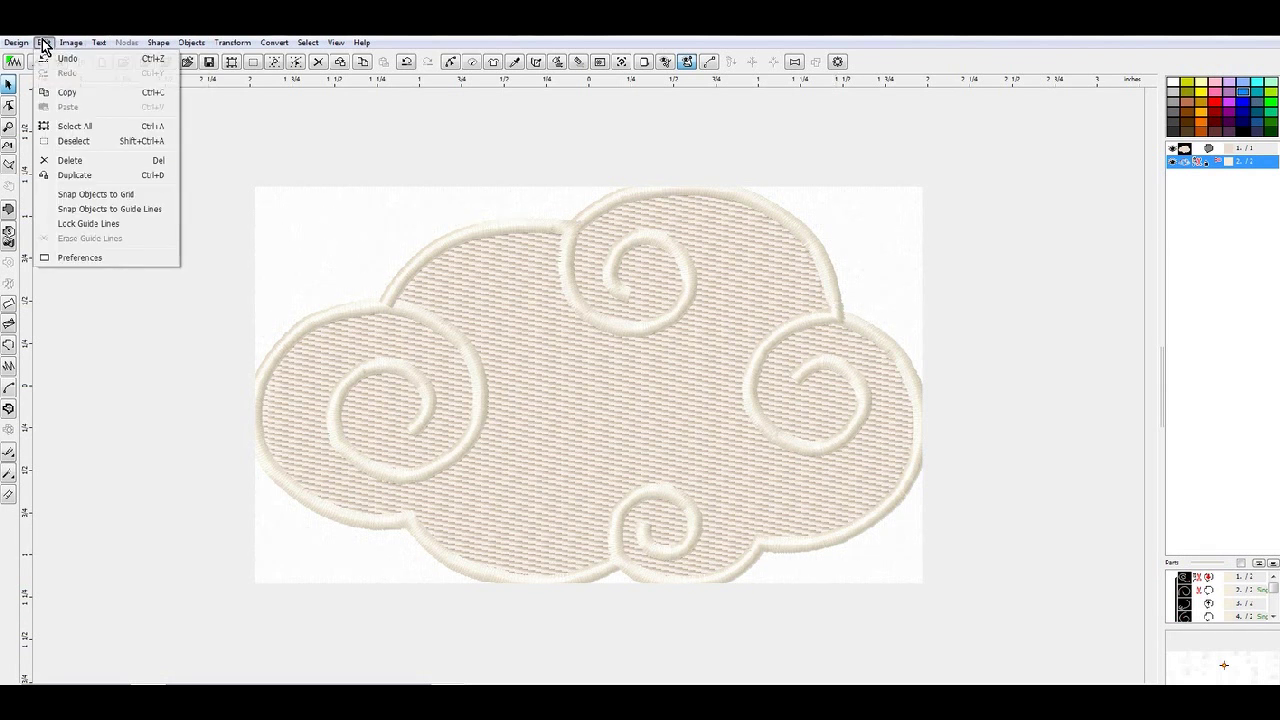
{"action": "left_click", "coordinate": [80, 258]}
{"action": "left_click", "coordinate": [760, 264]}
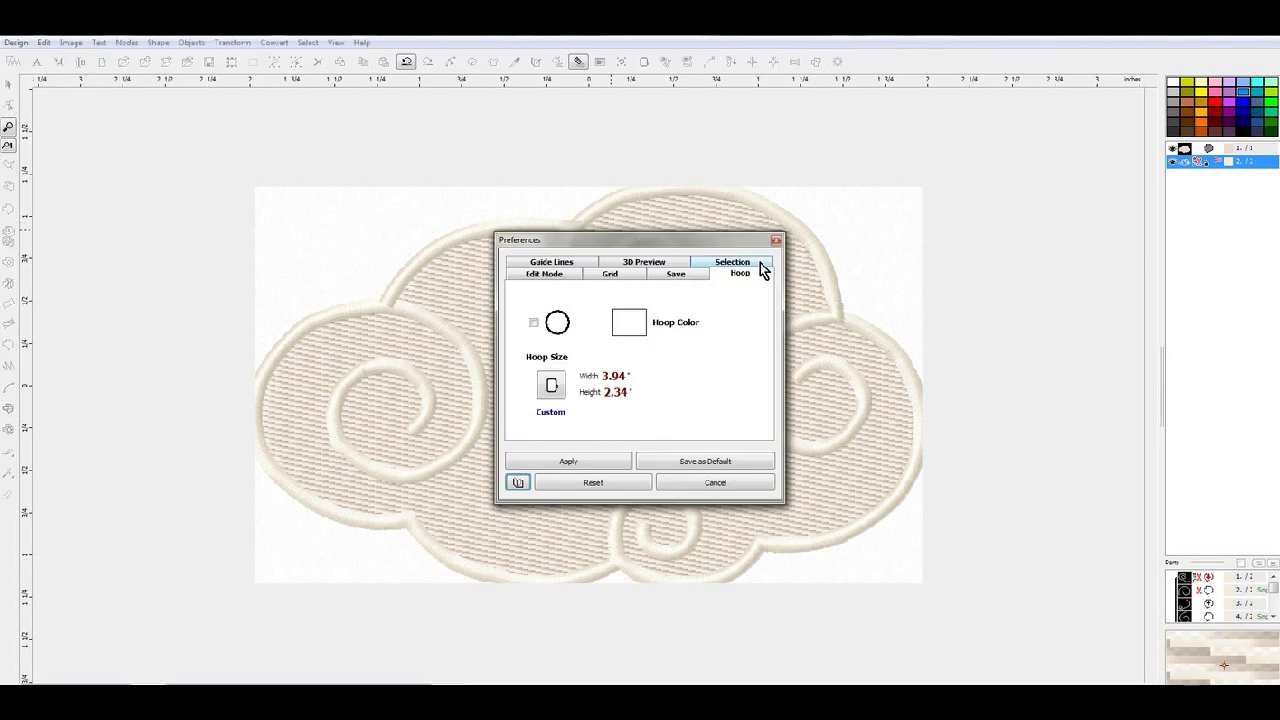
{"action": "left_click", "coordinate": [556, 378]}
{"action": "left_click", "coordinate": [665, 257]}
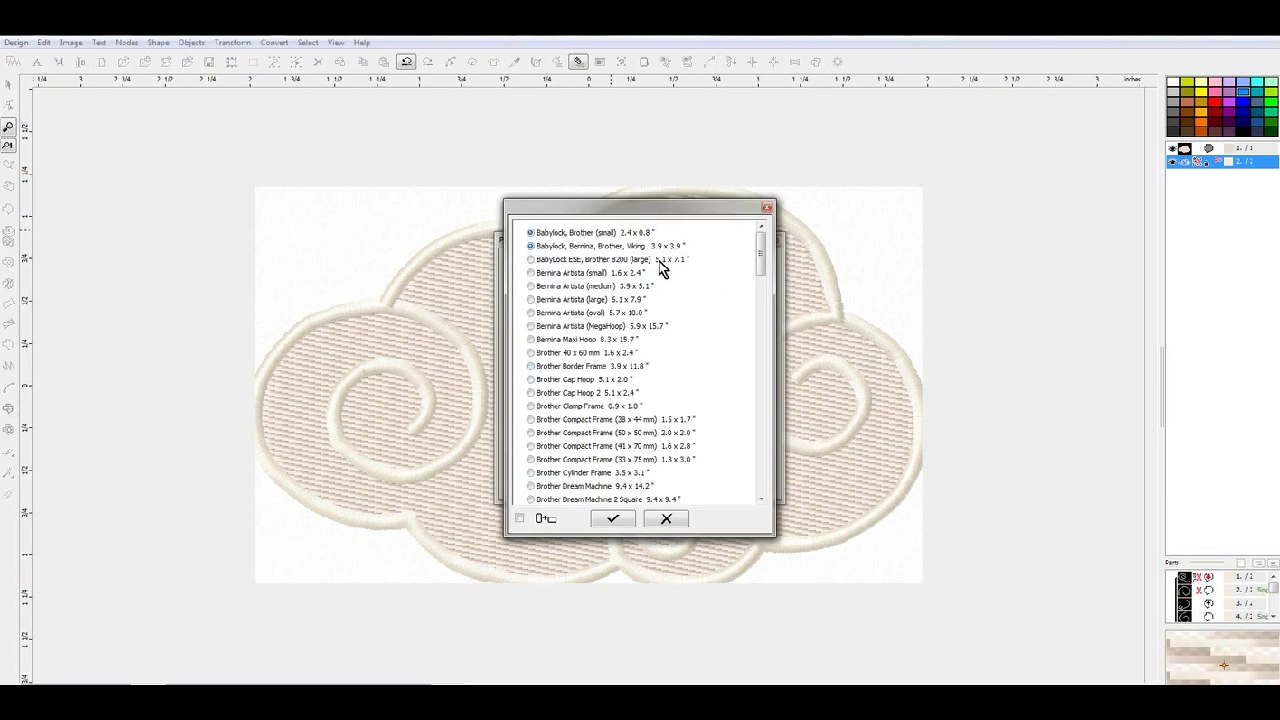
{"action": "left_click", "coordinate": [613, 518]}
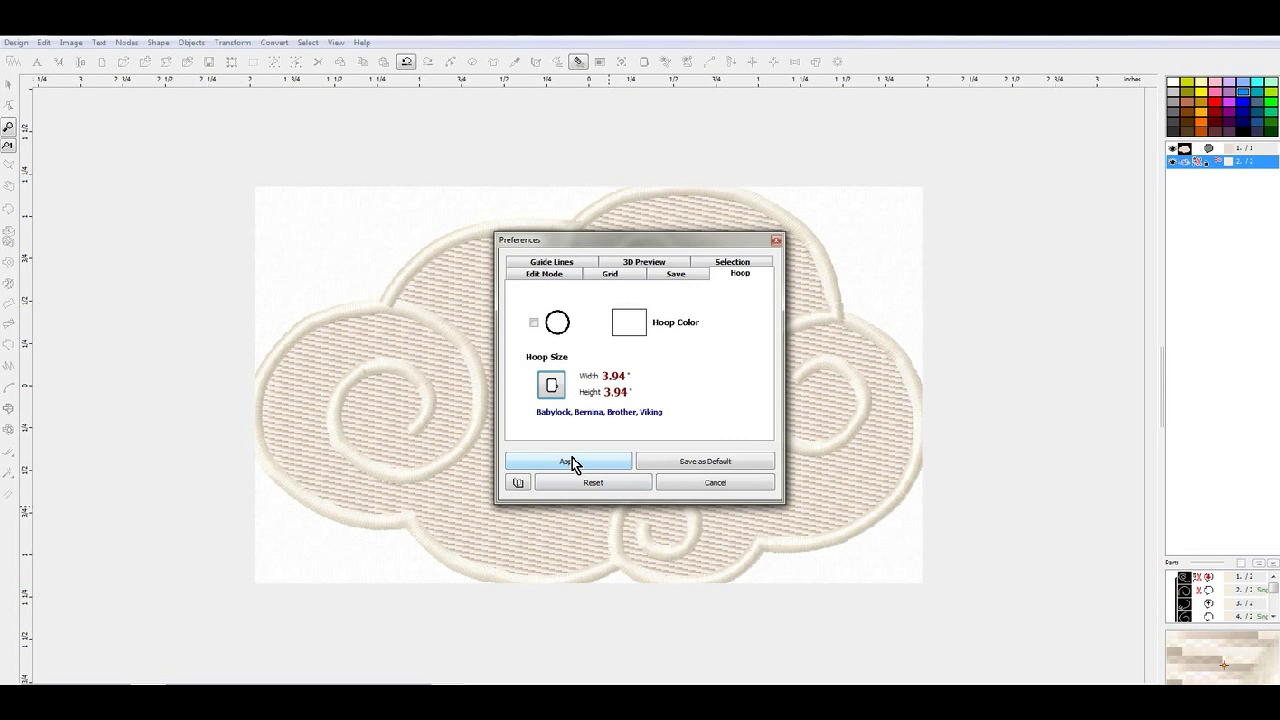
{"action": "left_click", "coordinate": [571, 463]}
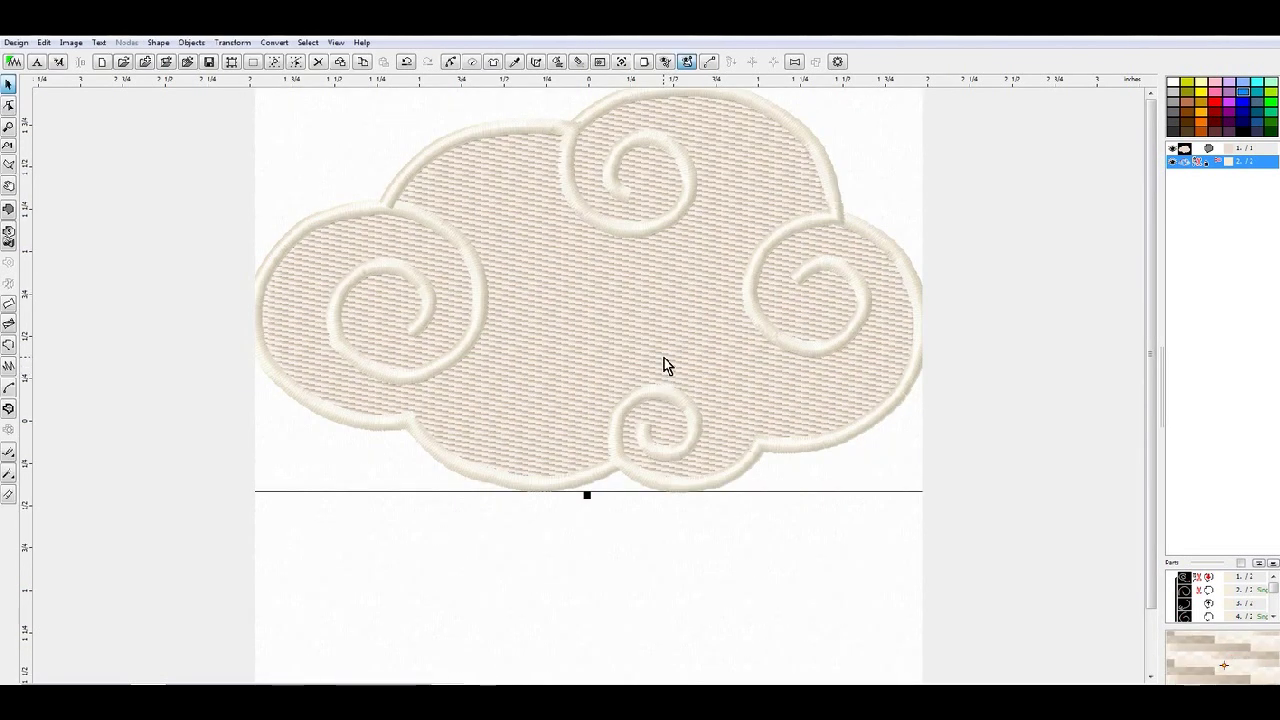
- Resize all objects from 4.02 to 3.98 in wide, keeping aspect ratio, and regenerate stitches
{"action": "key", "text": "ctrl+a"}
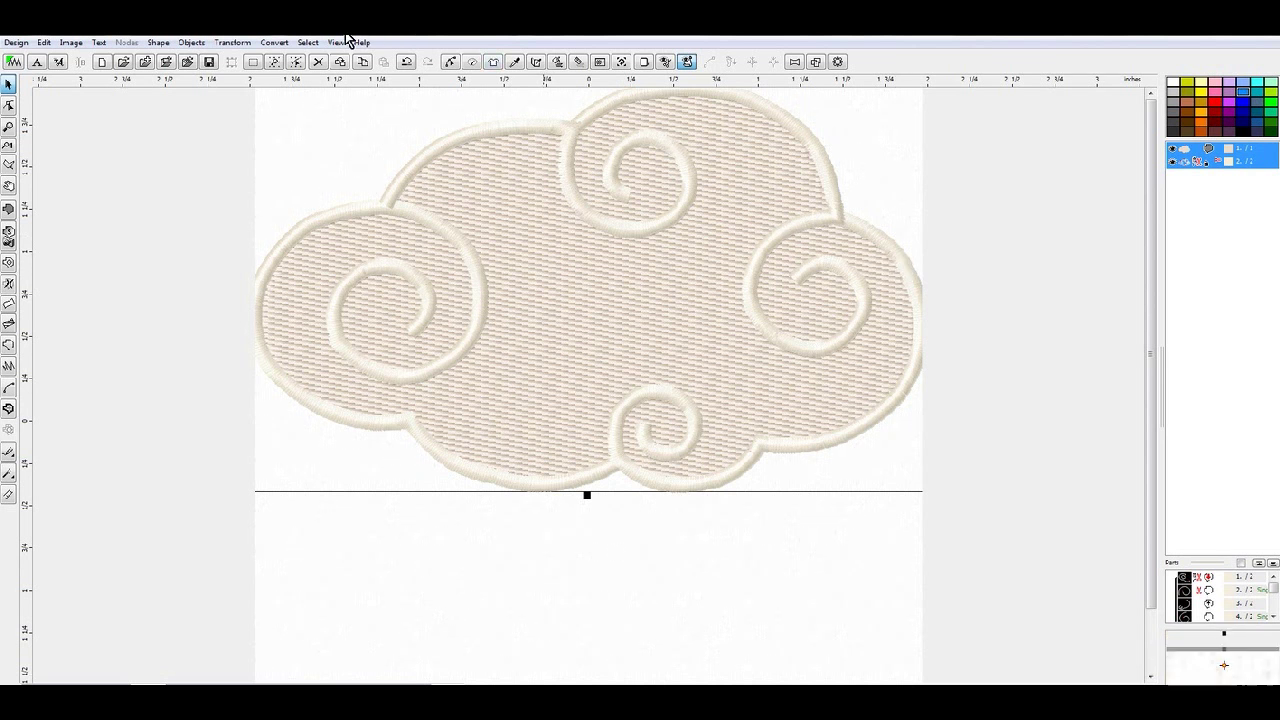
{"action": "left_click", "coordinate": [232, 43]}
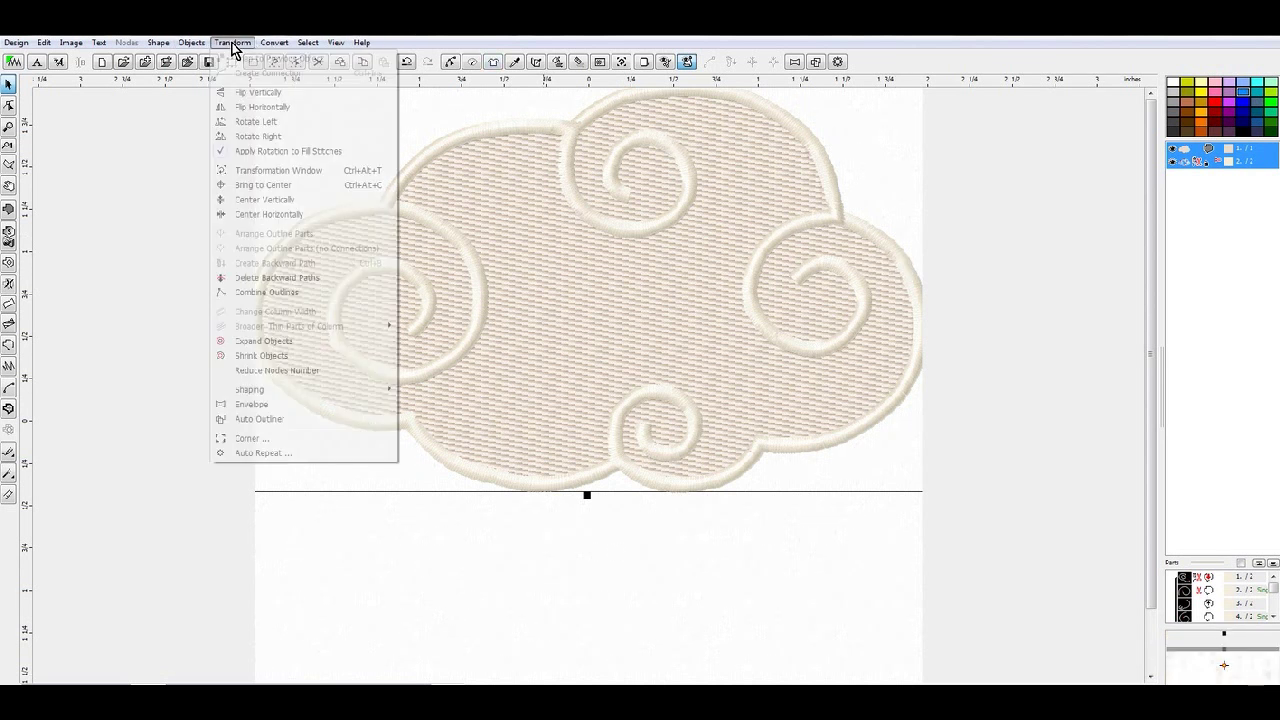
{"action": "left_click", "coordinate": [286, 172]}
{"action": "left_click", "coordinate": [103, 135]}
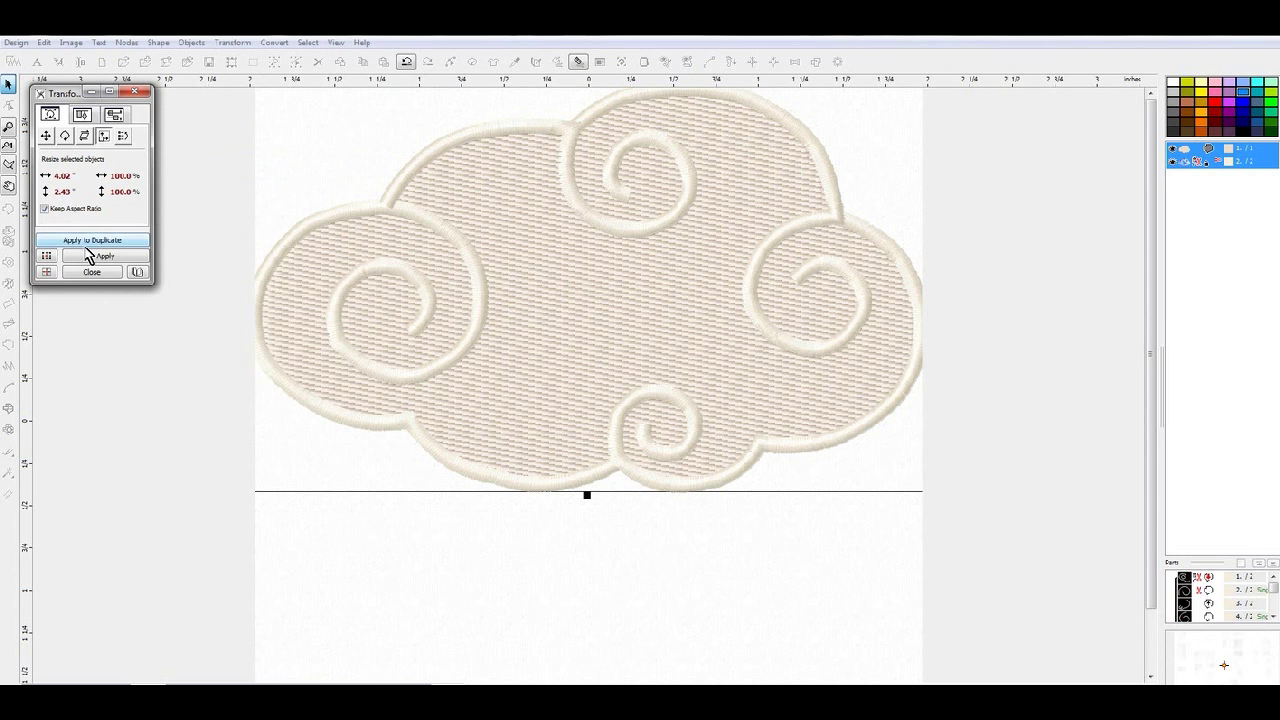
{"action": "left_click", "coordinate": [47, 180]}
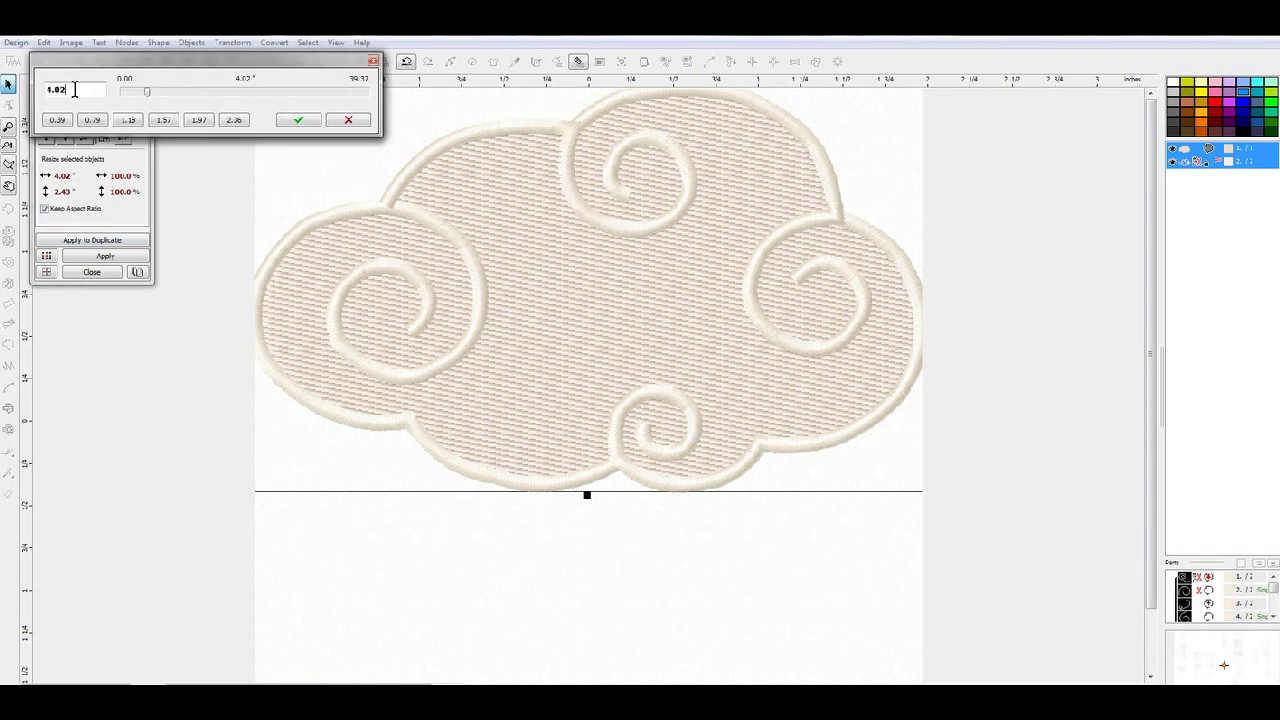
{"action": "left_click_drag", "start_coordinate": [74, 90], "coordinate": [40, 88]}
{"action": "type", "text": "3.98"}
{"action": "left_click", "coordinate": [307, 122]}
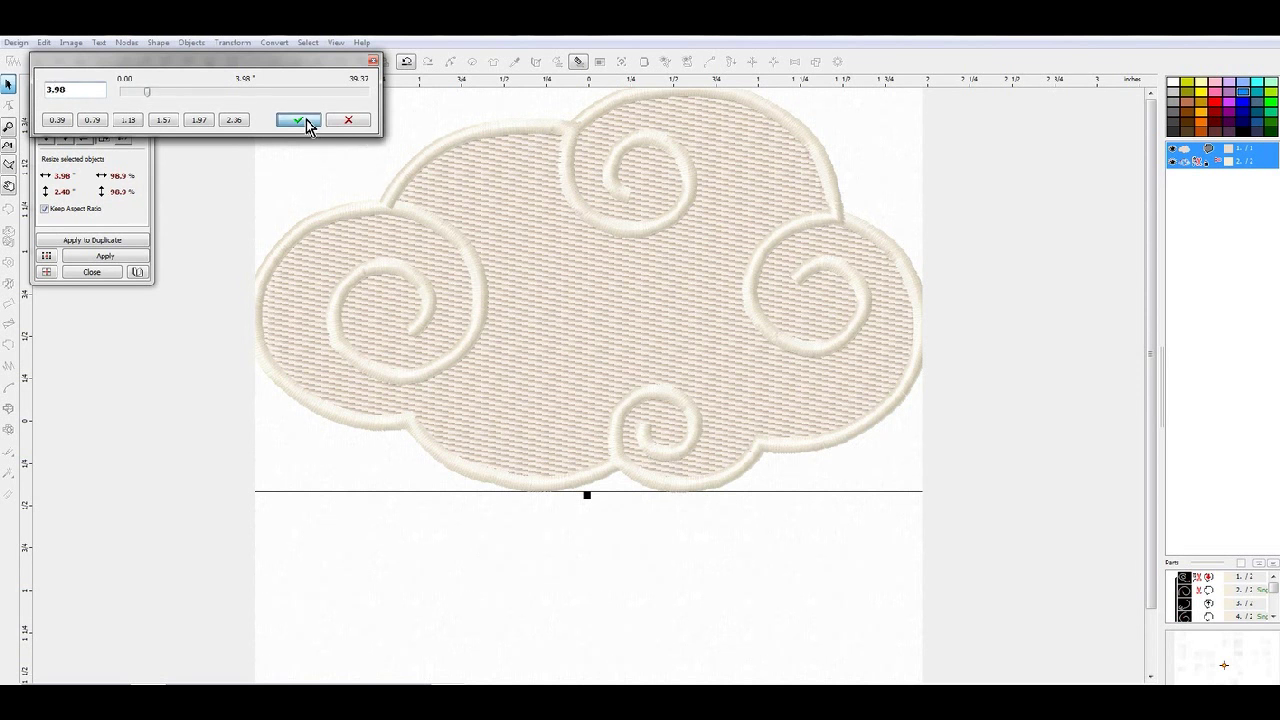
{"action": "left_click", "coordinate": [115, 259]}
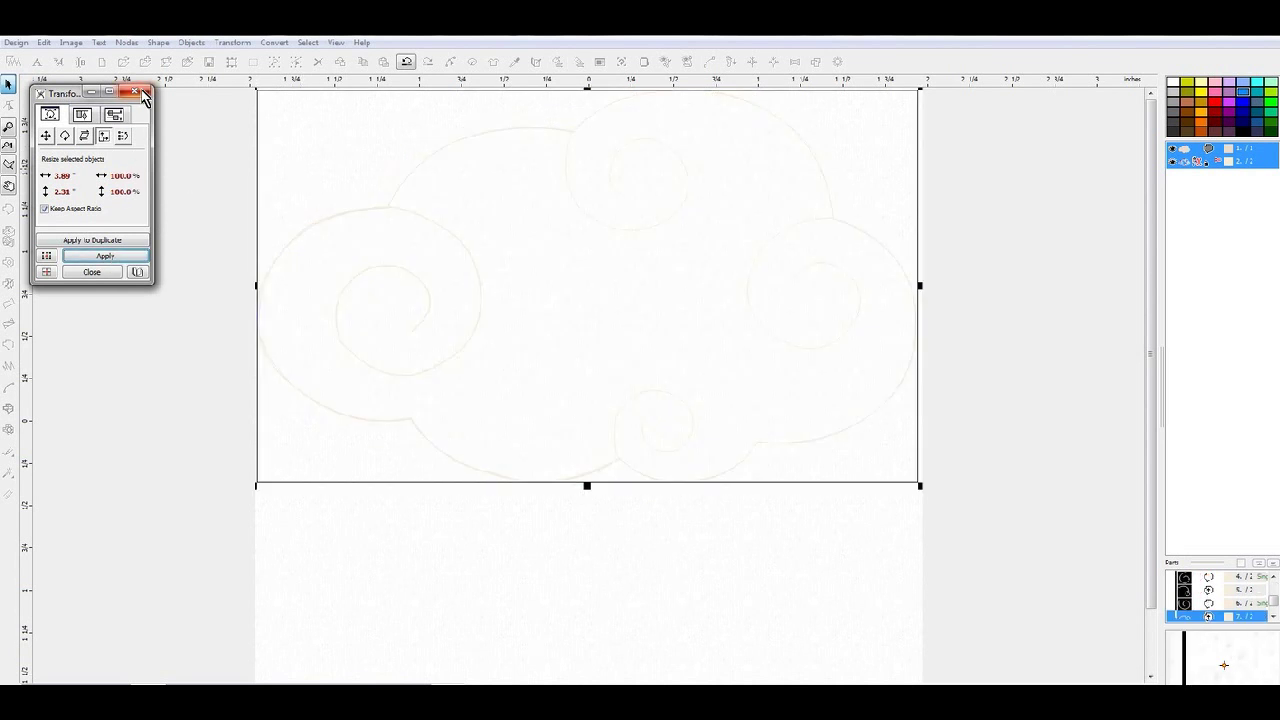
{"action": "left_click", "coordinate": [134, 91]}
{"action": "right_click", "coordinate": [660, 268]}
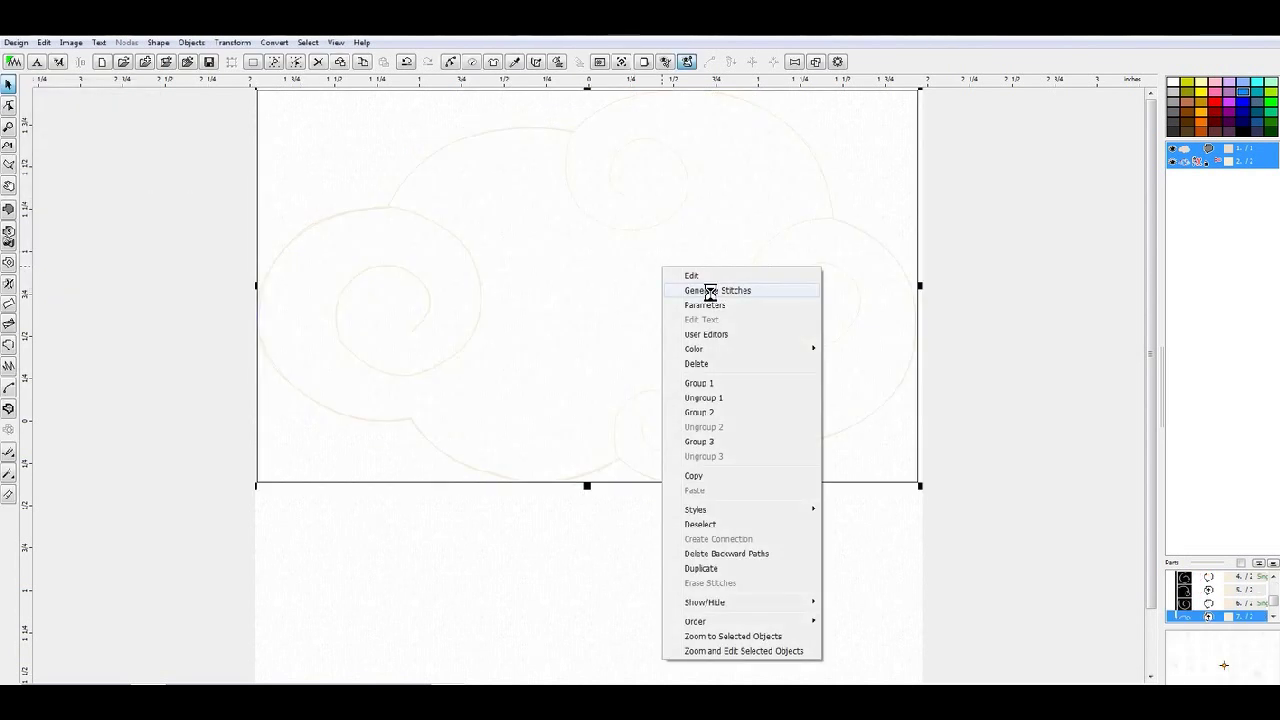
{"action": "left_click", "coordinate": [714, 289]}
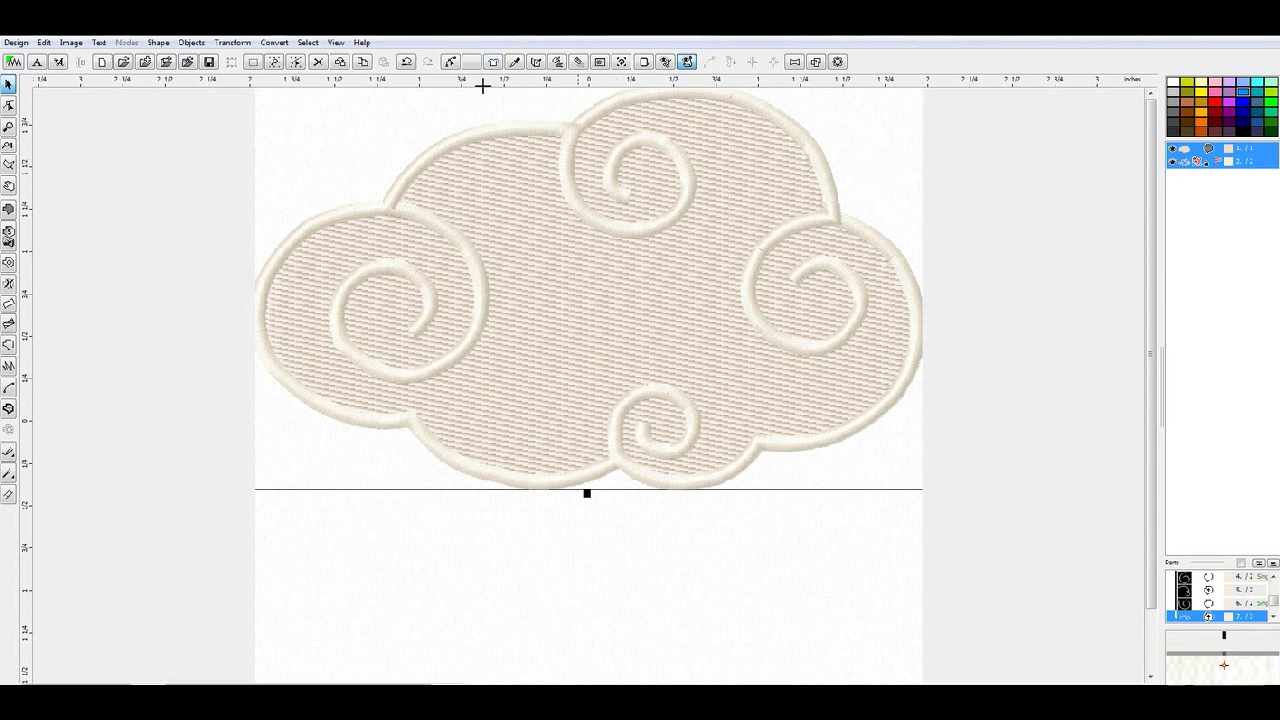
- Bring the cloud to the page centre and clear the selection
{"action": "left_click", "coordinate": [238, 43]}
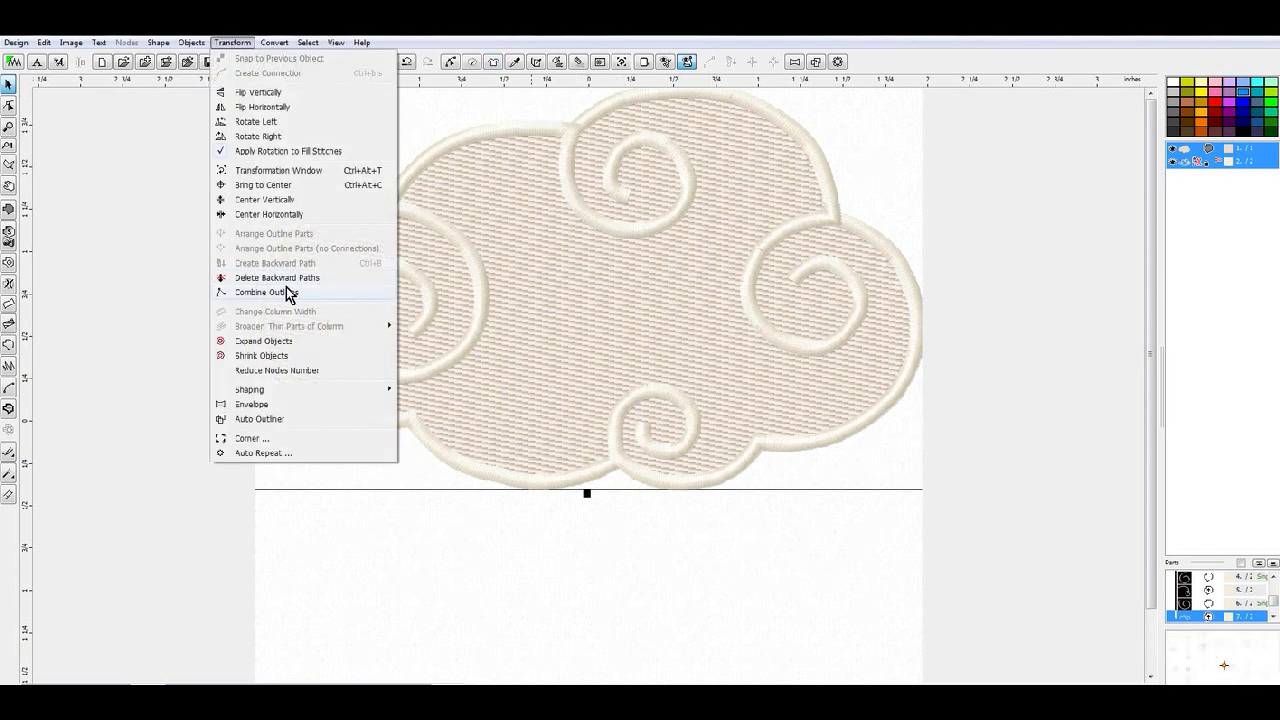
{"action": "left_click", "coordinate": [279, 185]}
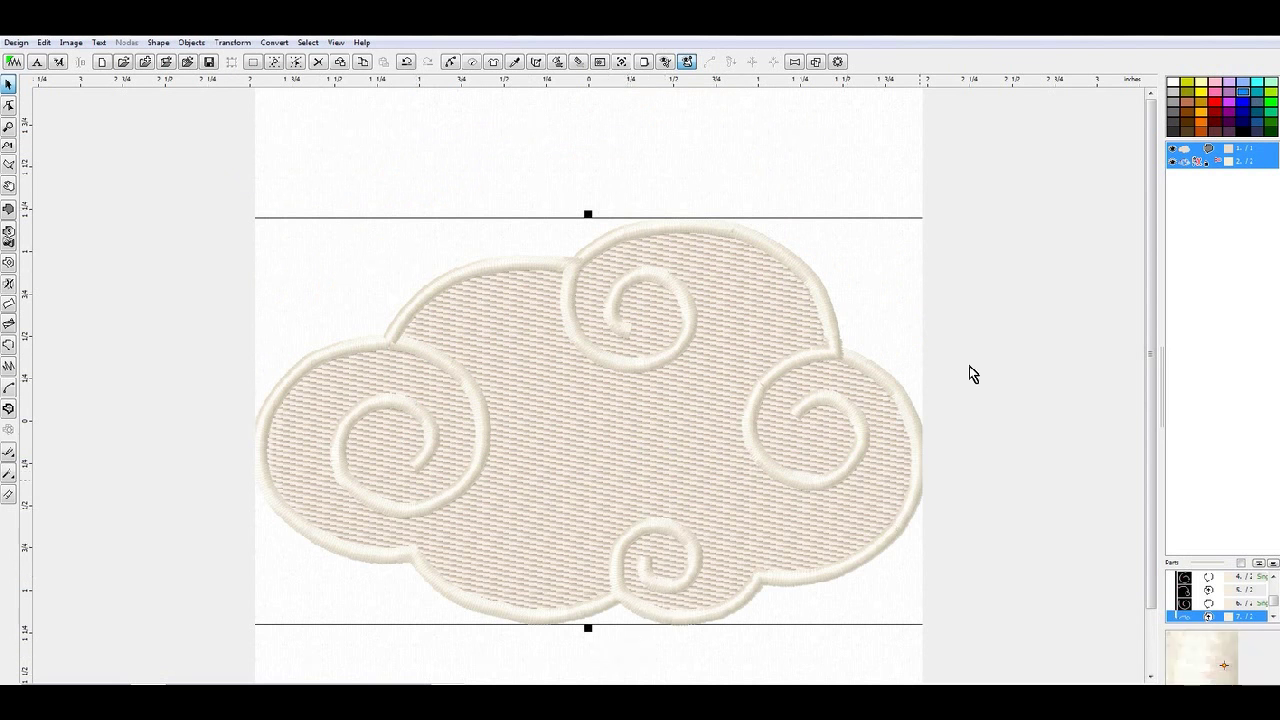
{"action": "left_click", "coordinate": [857, 157]}
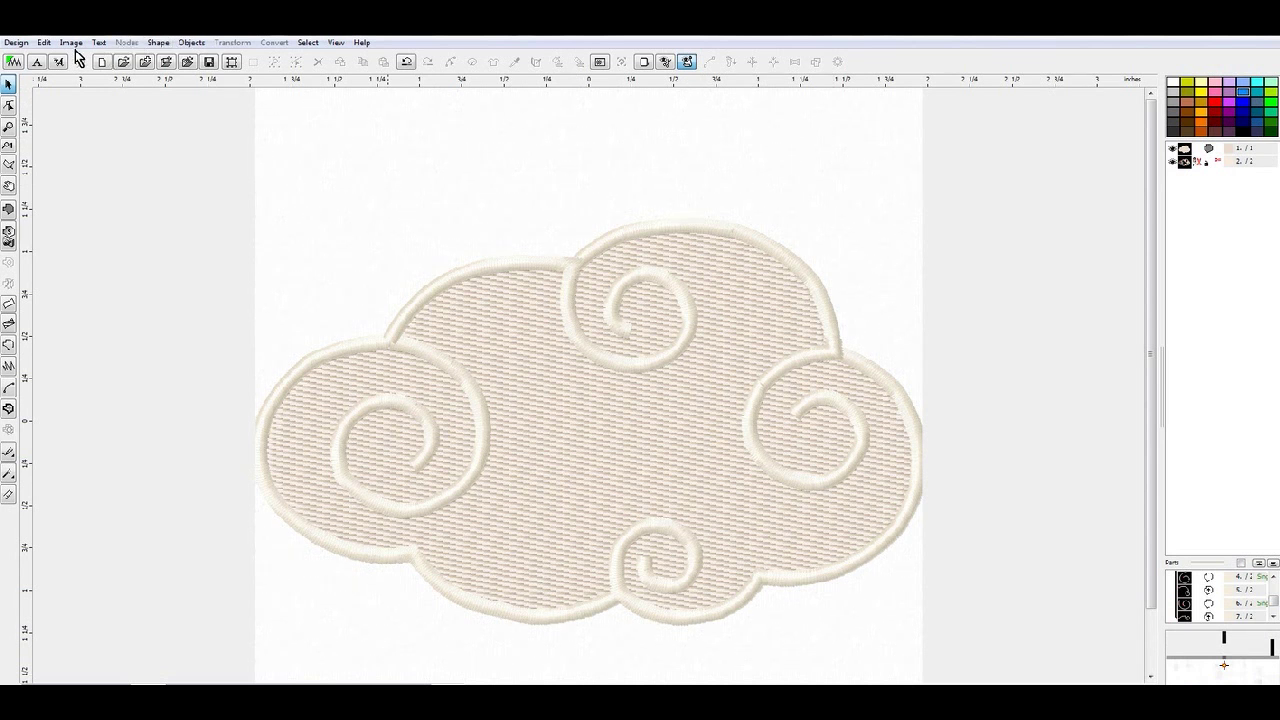
- Reapply the 3.9 x 3.9 in hoop so it displays around the cloud
{"action": "left_click", "coordinate": [44, 42]}
{"action": "left_click", "coordinate": [108, 257]}
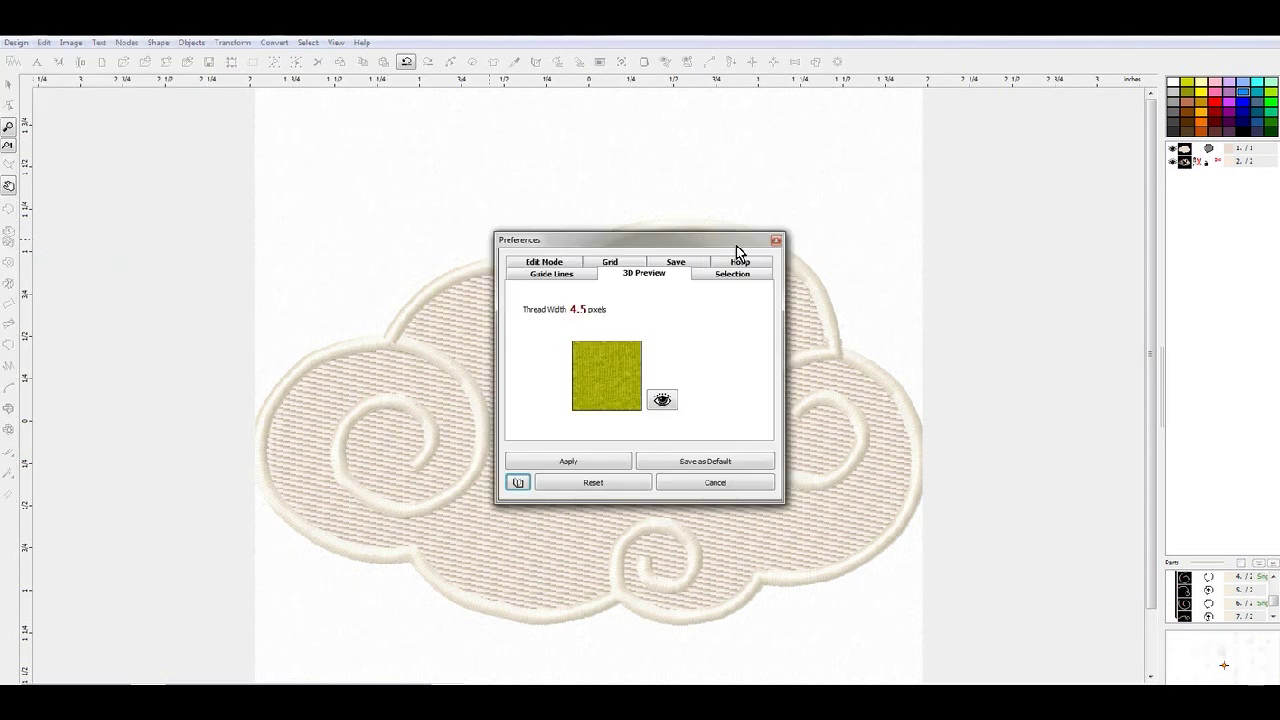
{"action": "left_click", "coordinate": [771, 263]}
{"action": "left_click", "coordinate": [543, 390]}
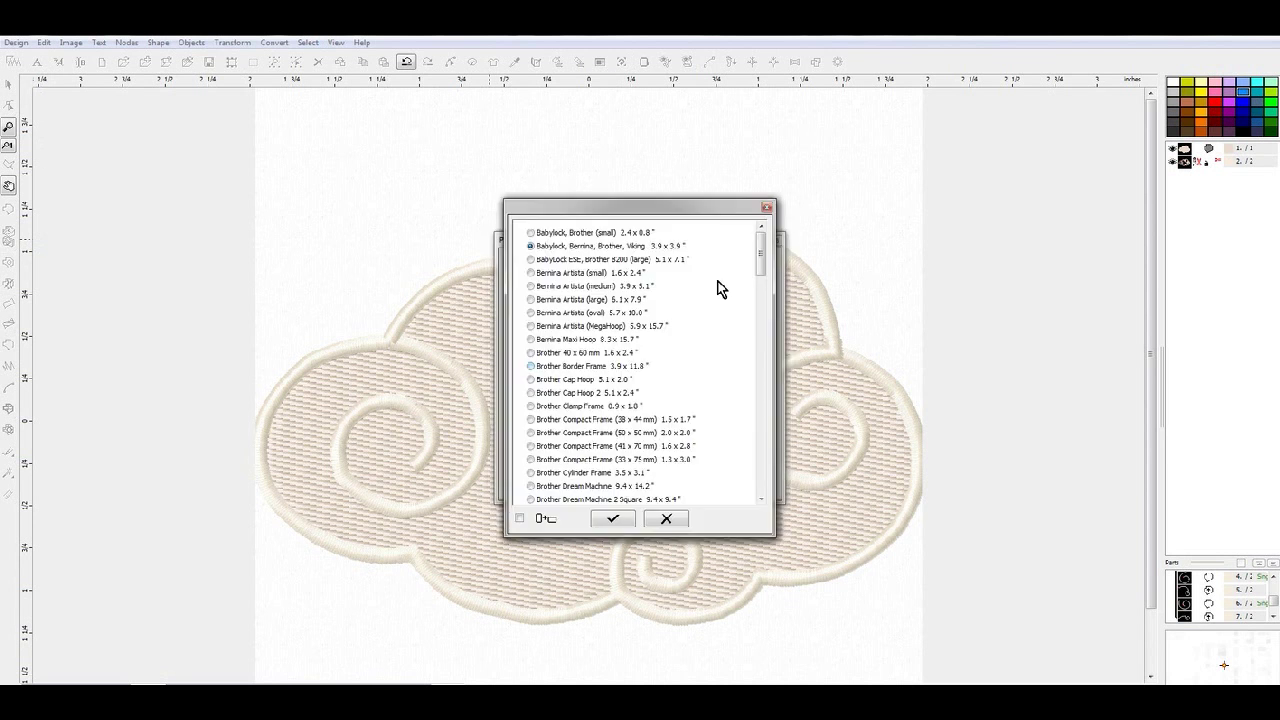
{"action": "left_click", "coordinate": [613, 519]}
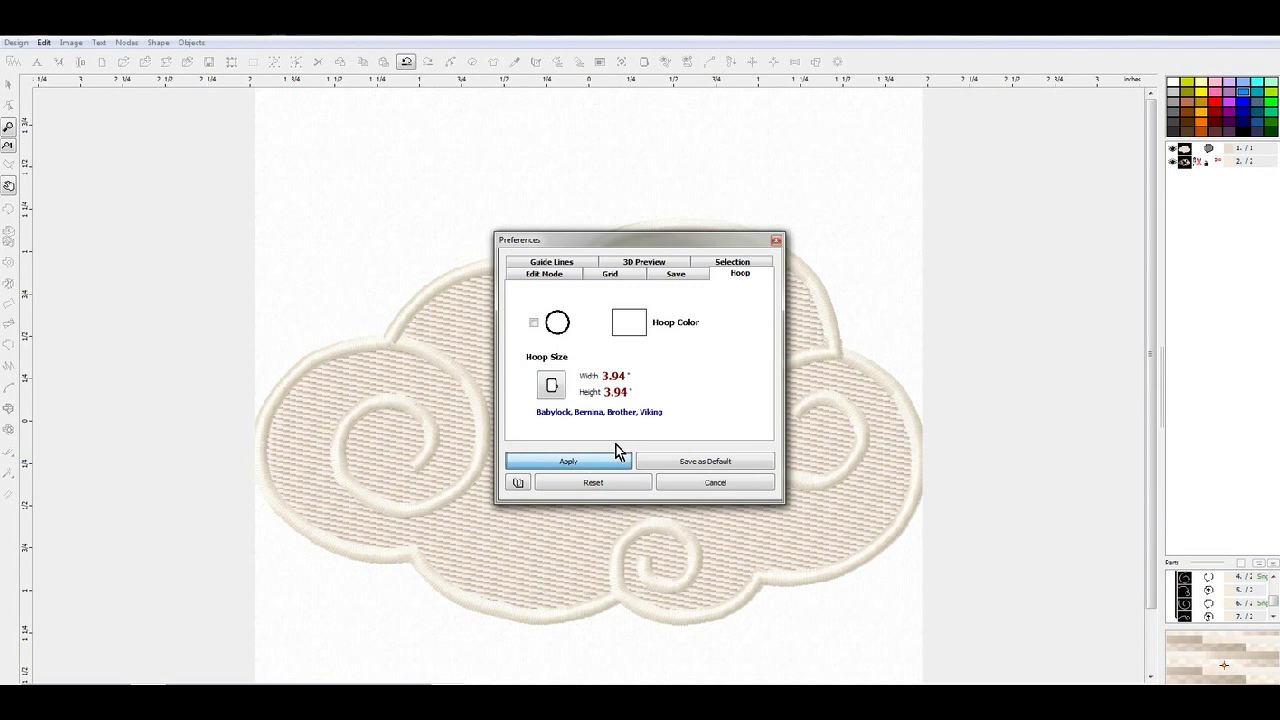
{"action": "left_click", "coordinate": [614, 458]}
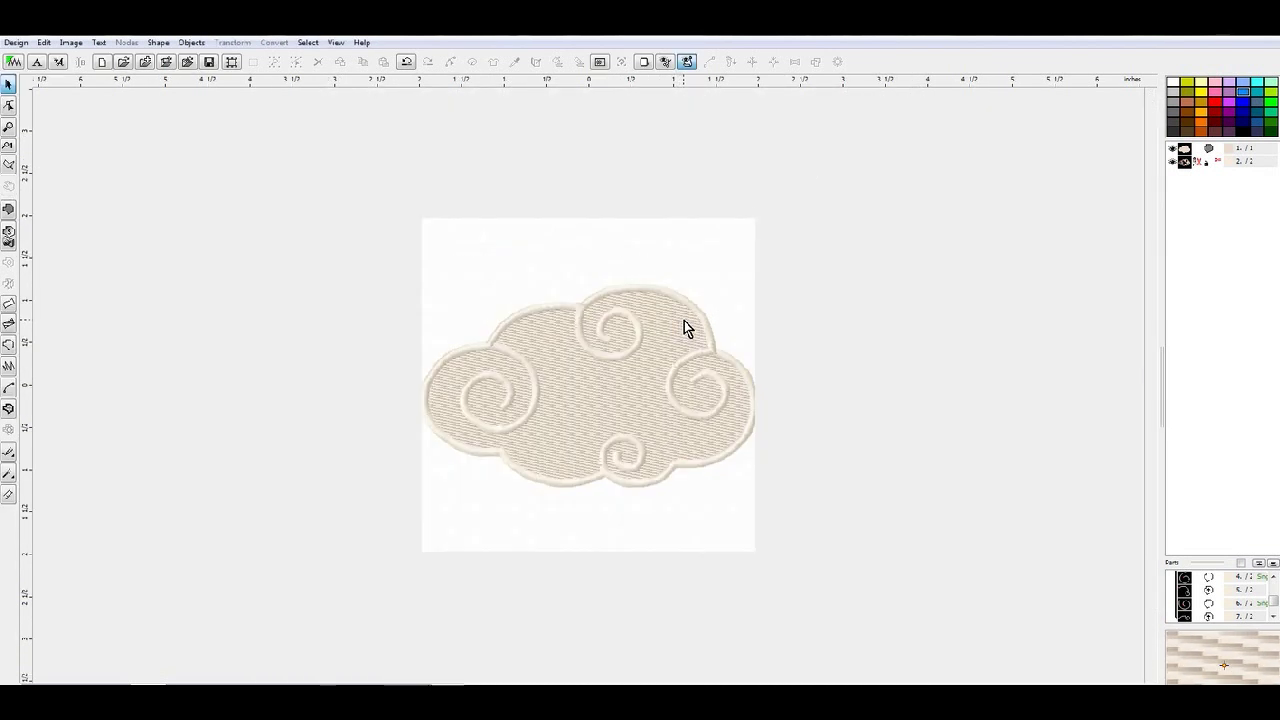
- Select all cloud objects, center them in the 3.94 x 3.94 in hoop, and regenerate stitches
{"action": "key", "text": "ctrl+a"}
{"action": "left_click_drag", "start_coordinate": [717, 306], "coordinate": [688, 298]}
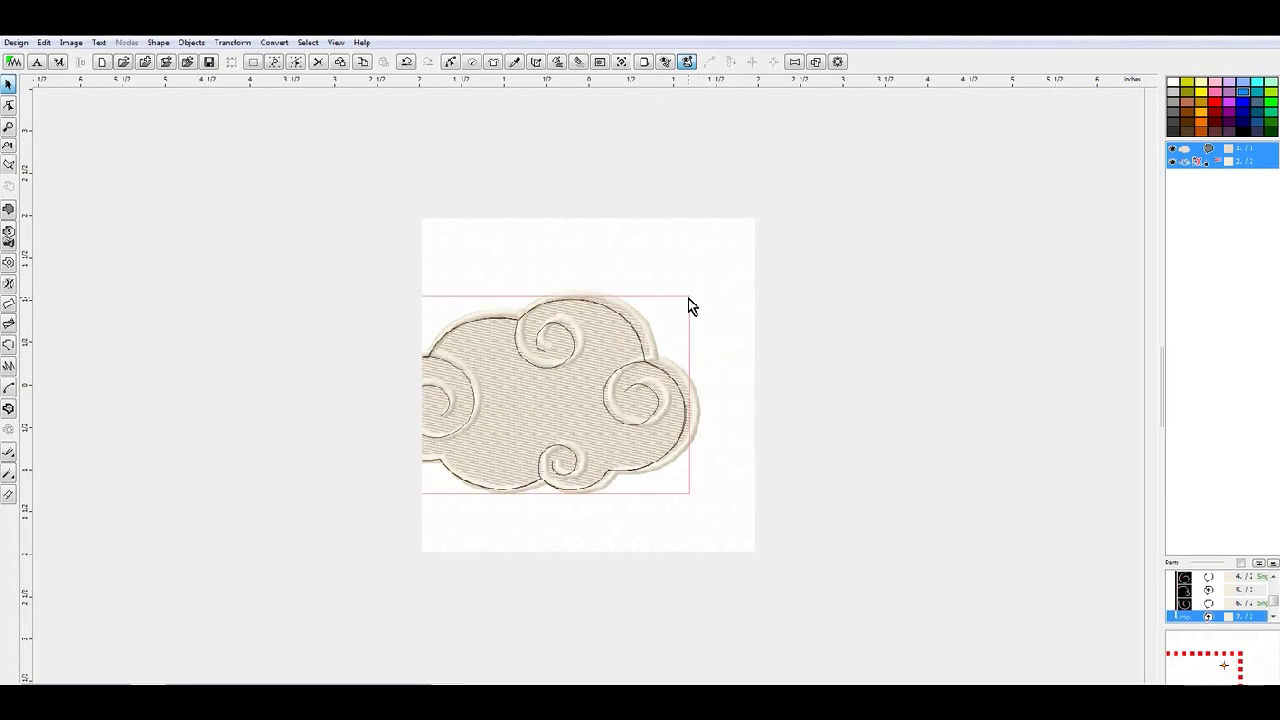
{"action": "left_click", "coordinate": [71, 42]}
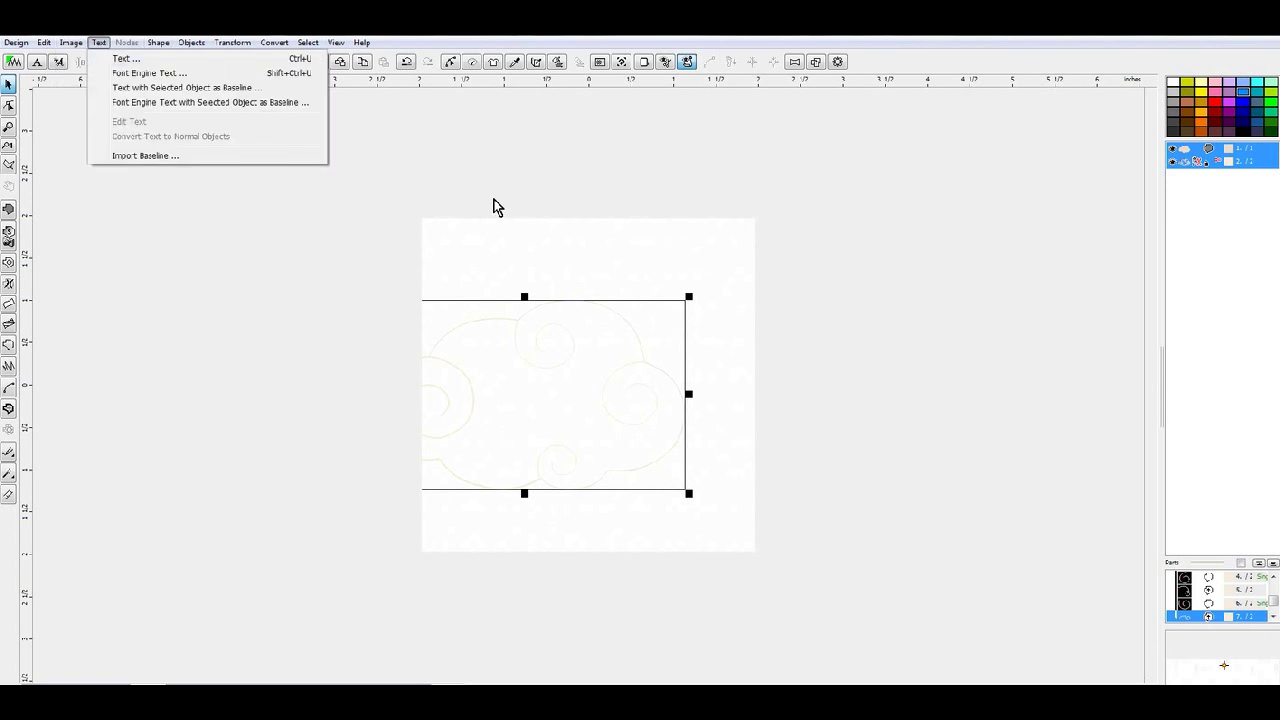
{"action": "mouse_move", "coordinate": [158, 42]}
{"action": "left_click", "coordinate": [231, 43]}
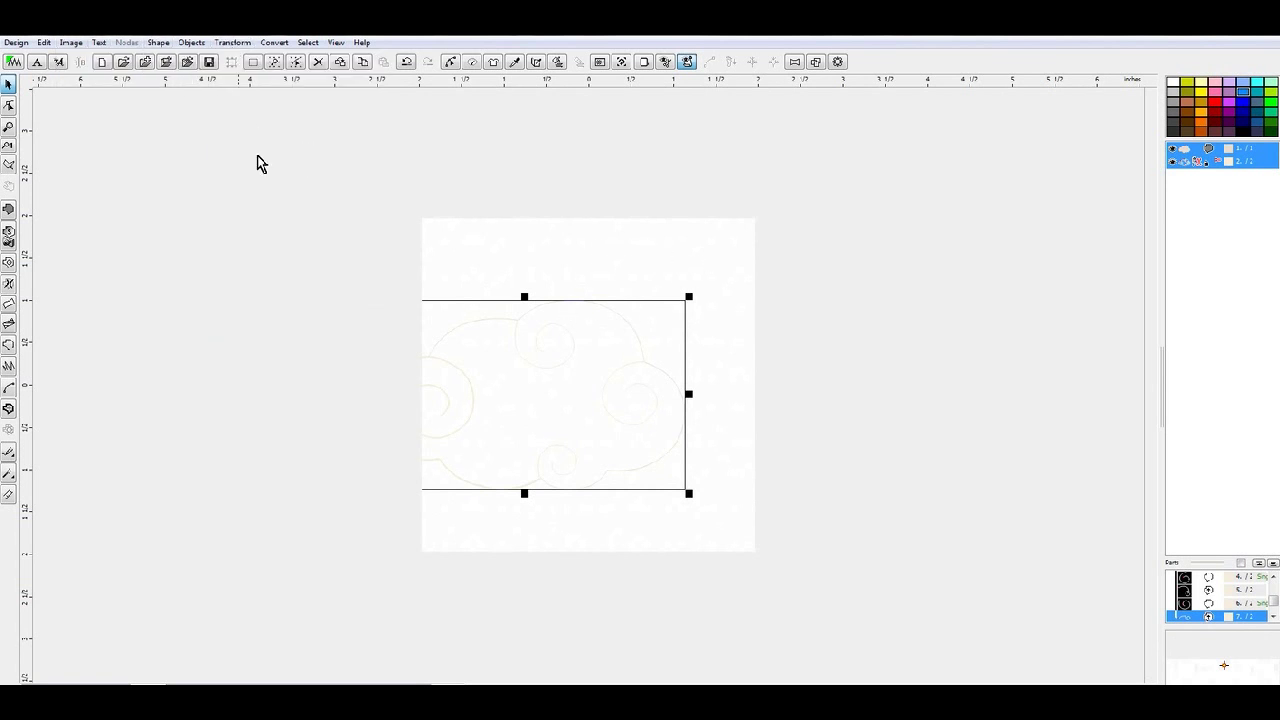
{"action": "left_click", "coordinate": [232, 44]}
{"action": "left_click", "coordinate": [268, 186]}
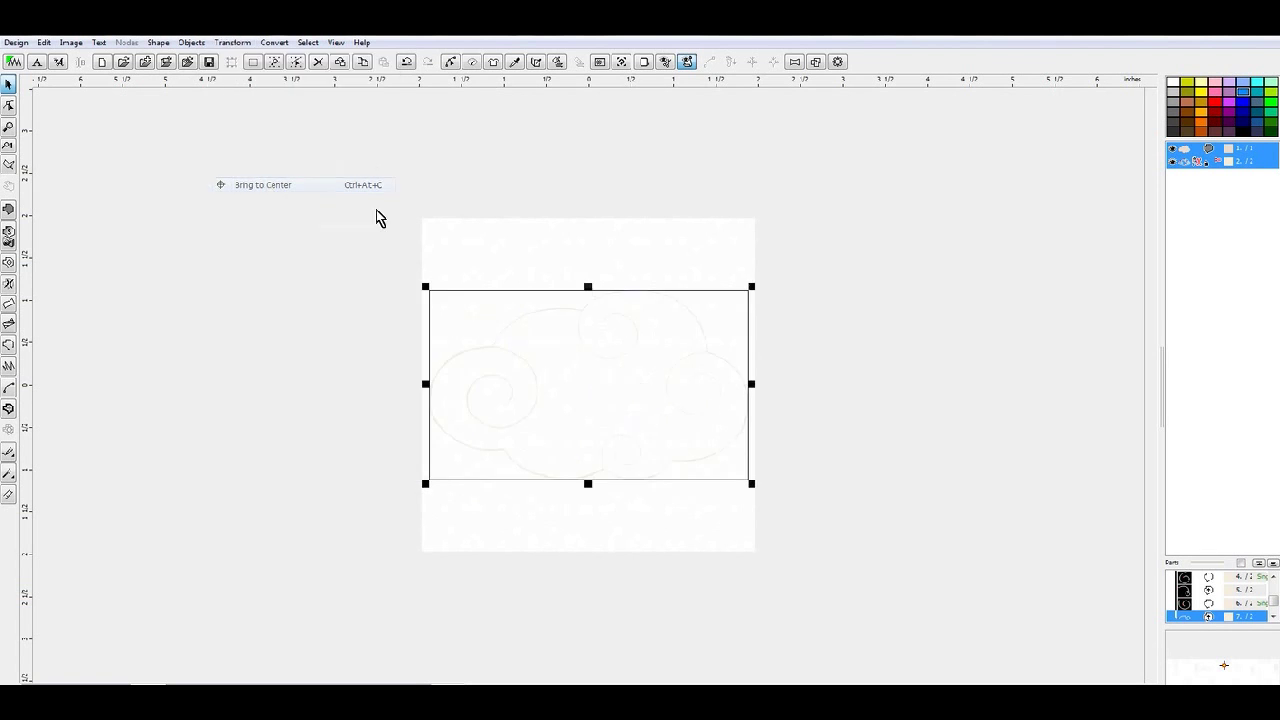
{"action": "right_click", "coordinate": [577, 323]}
{"action": "left_click", "coordinate": [640, 344]}
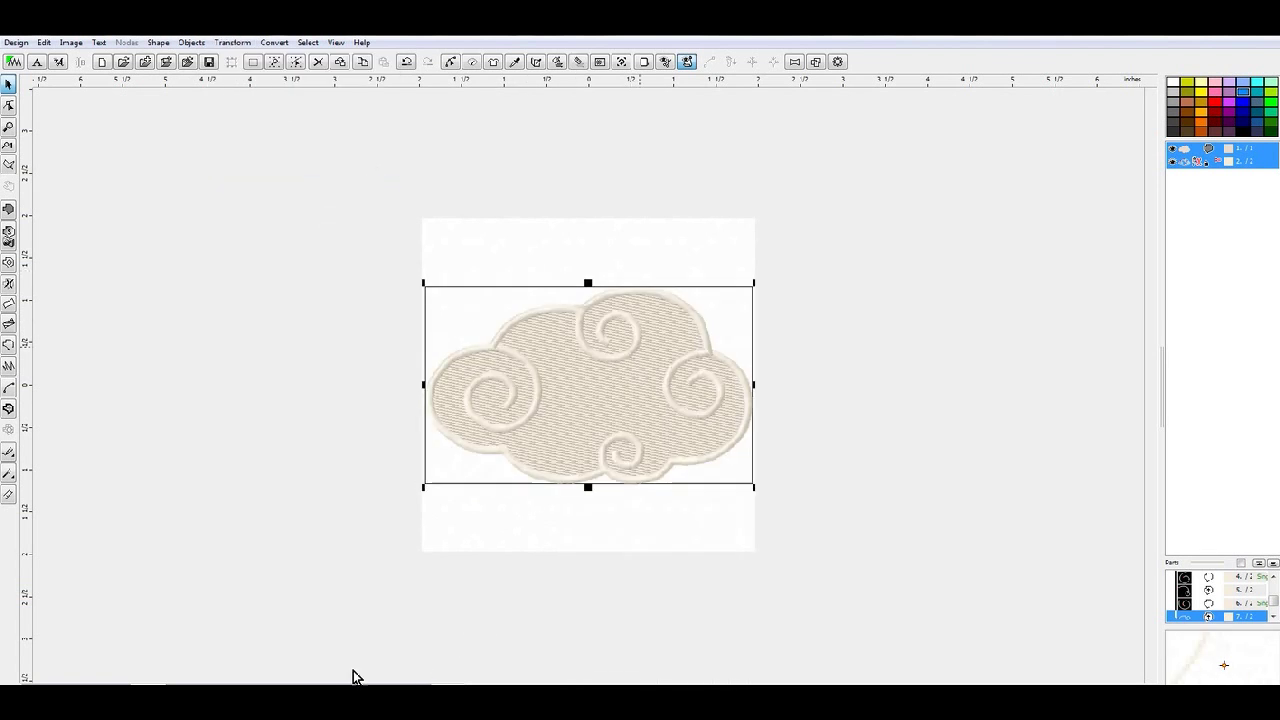